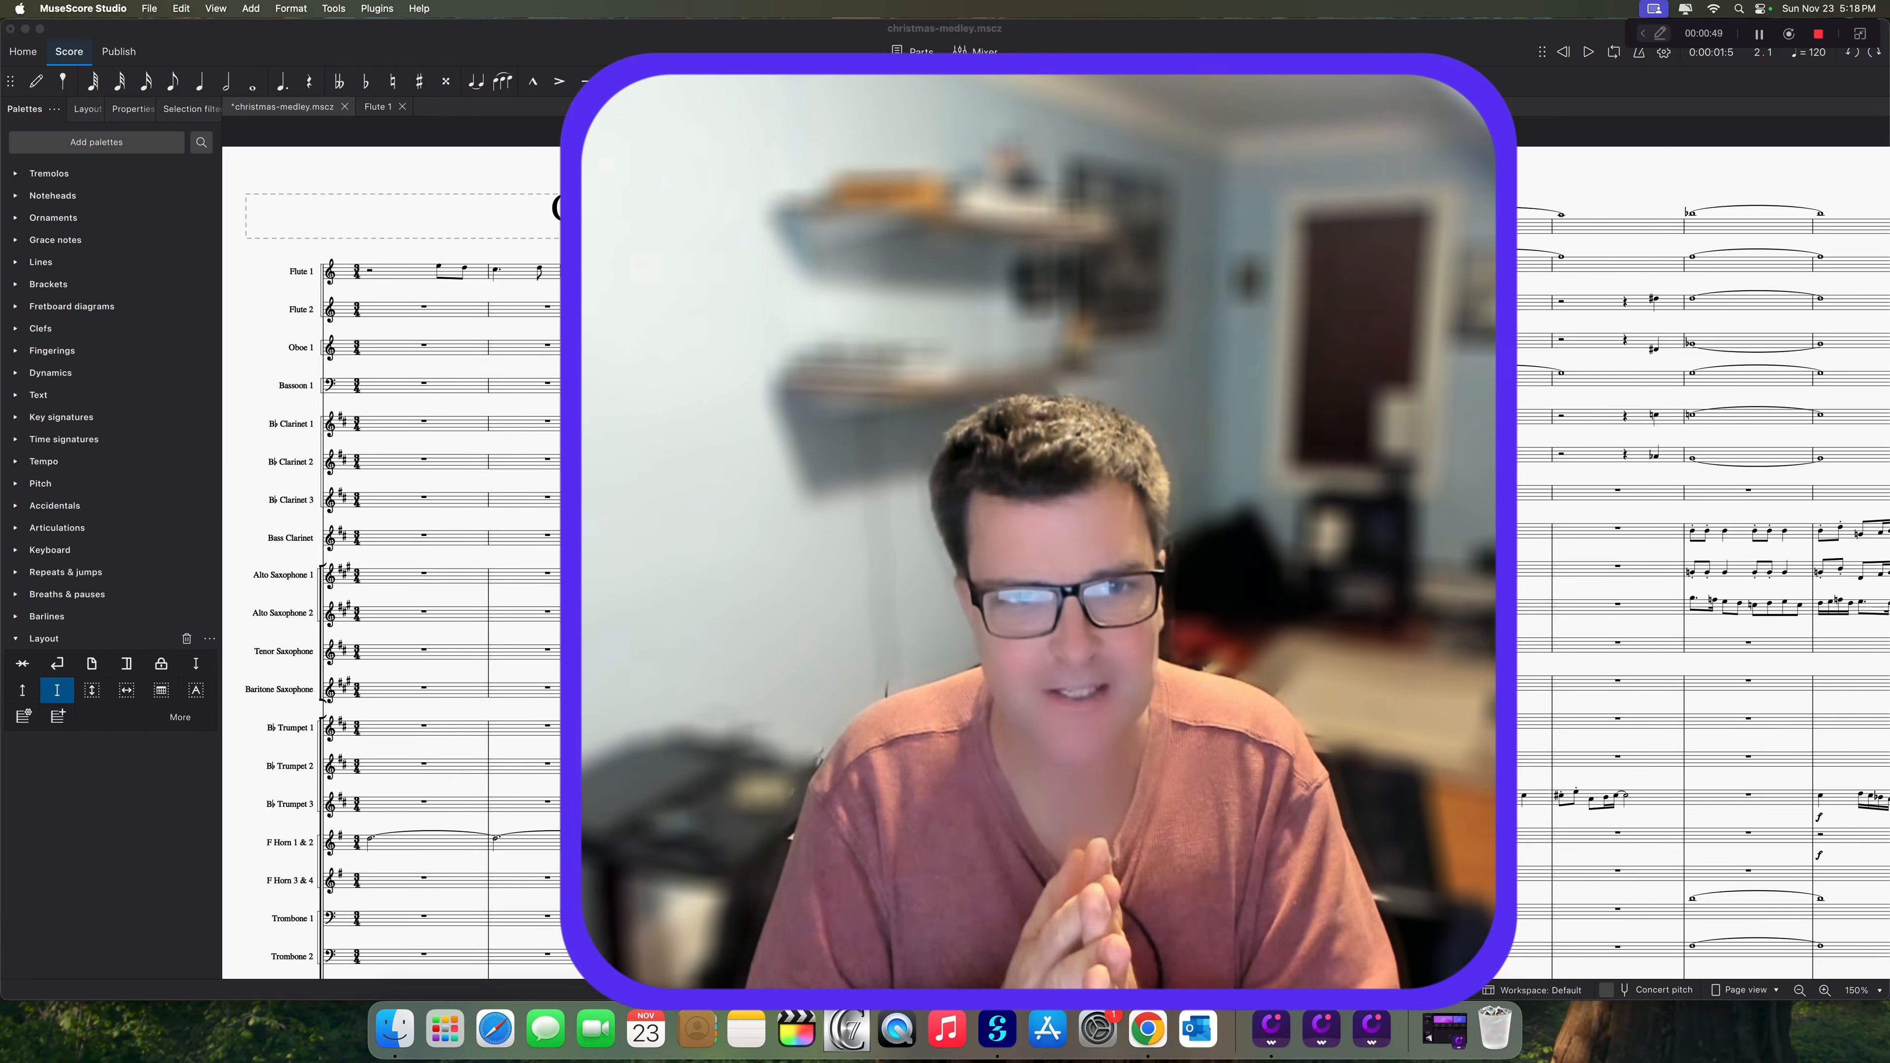
left_click(1029, 868)
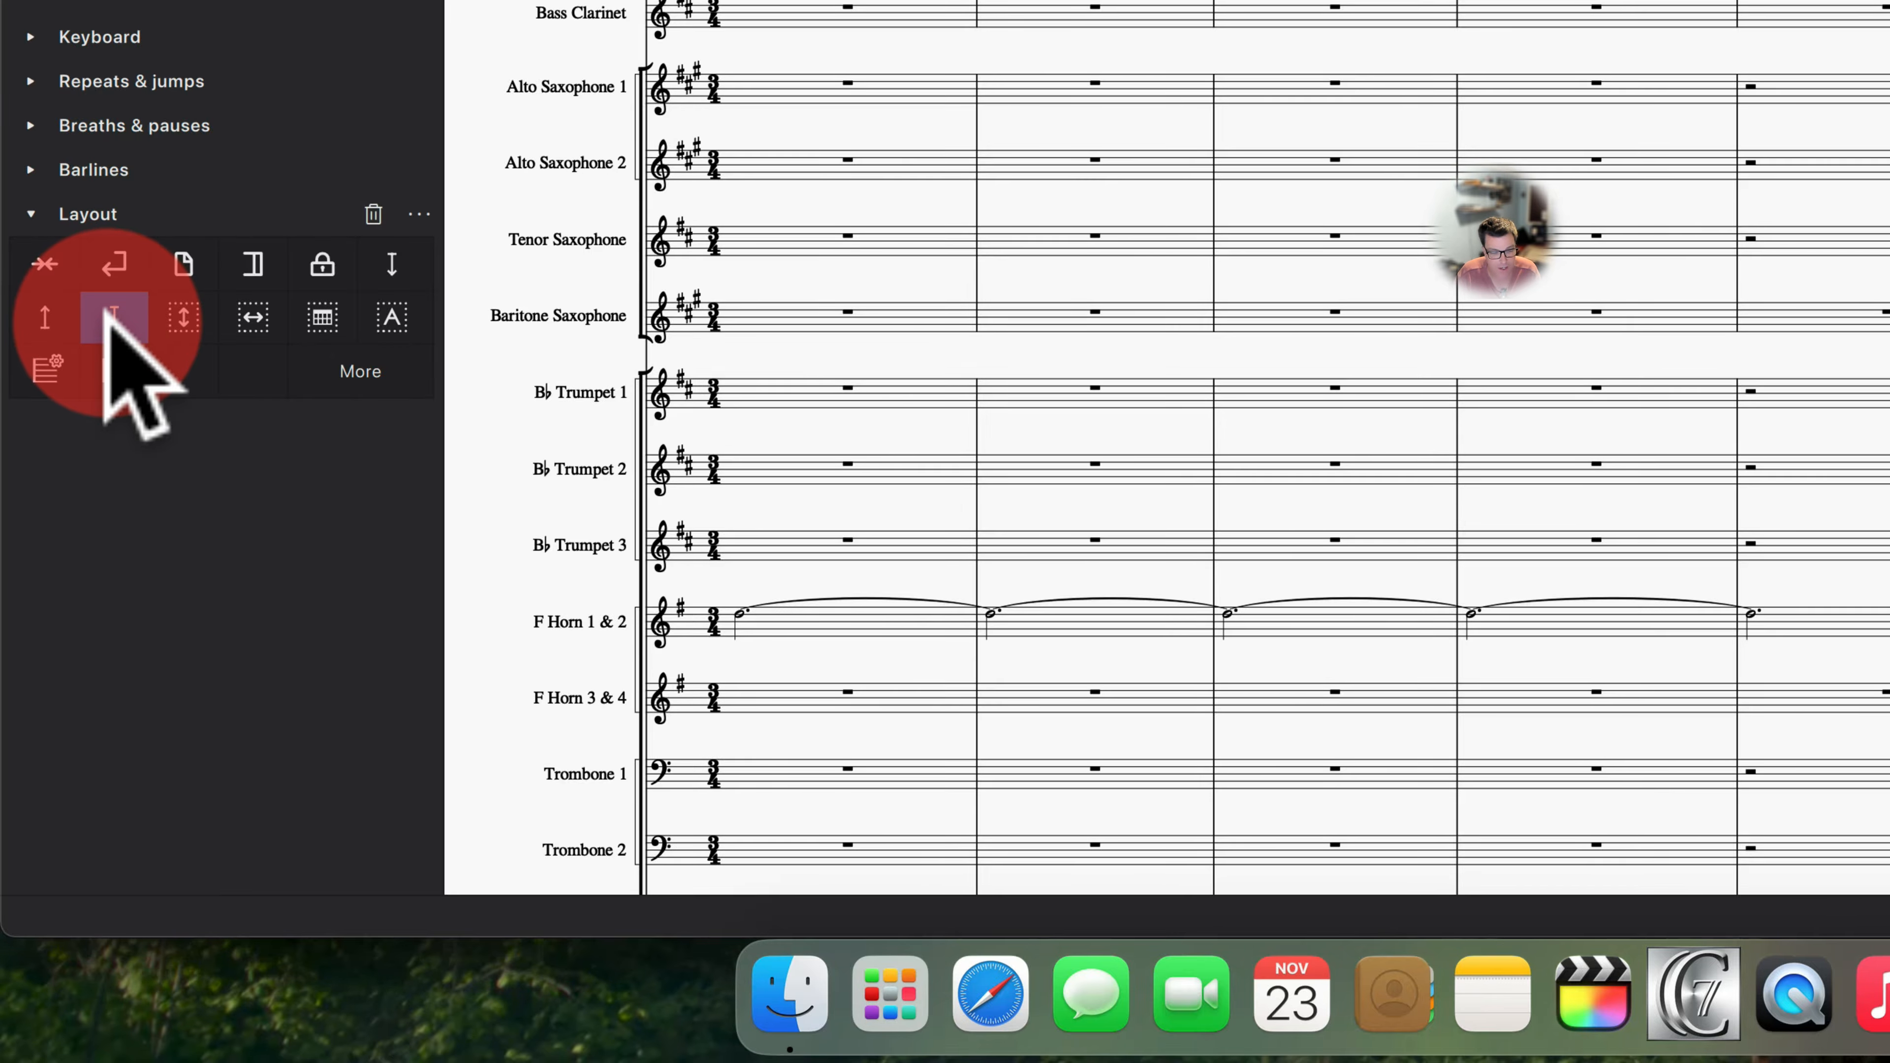
- Place a fixed staff spacer under the Flute 1 staff in measure 1 and adjust the distance to the Flute 2 staff
left_click(112, 315)
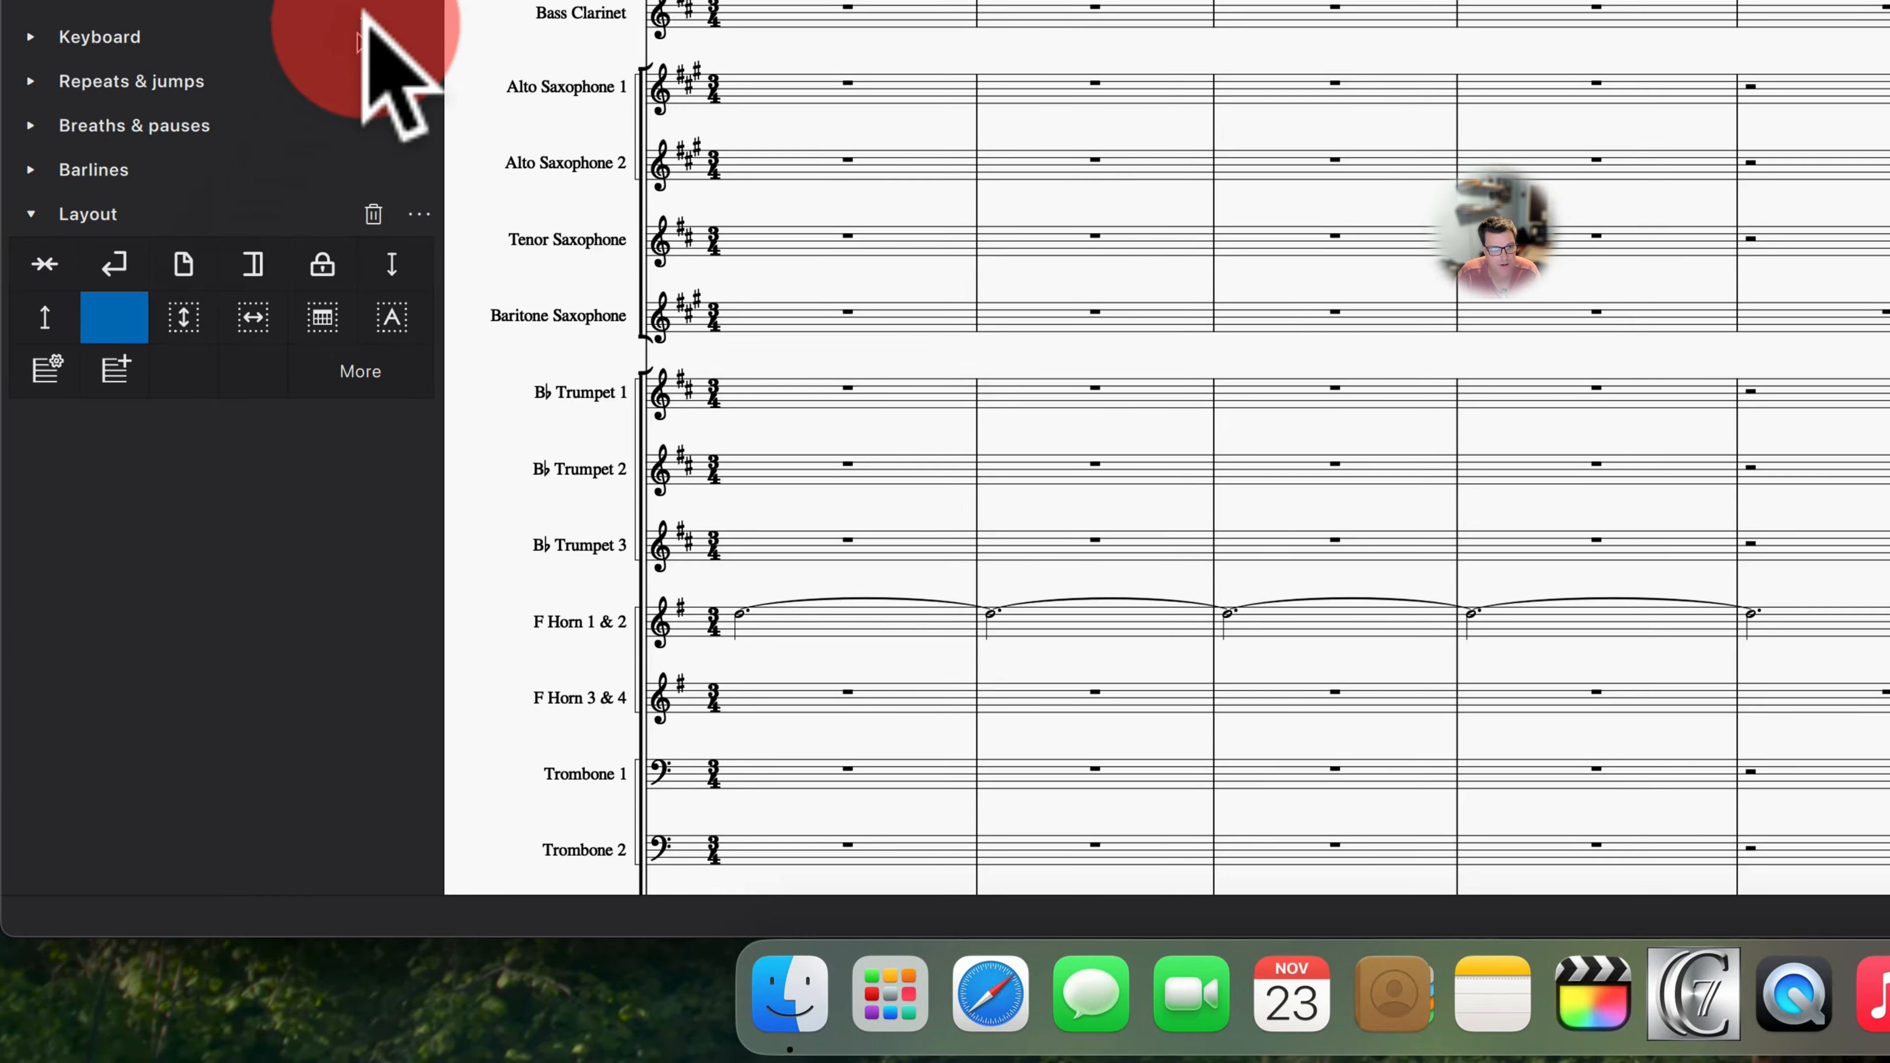
left_click_drag(115, 317, 325, 523)
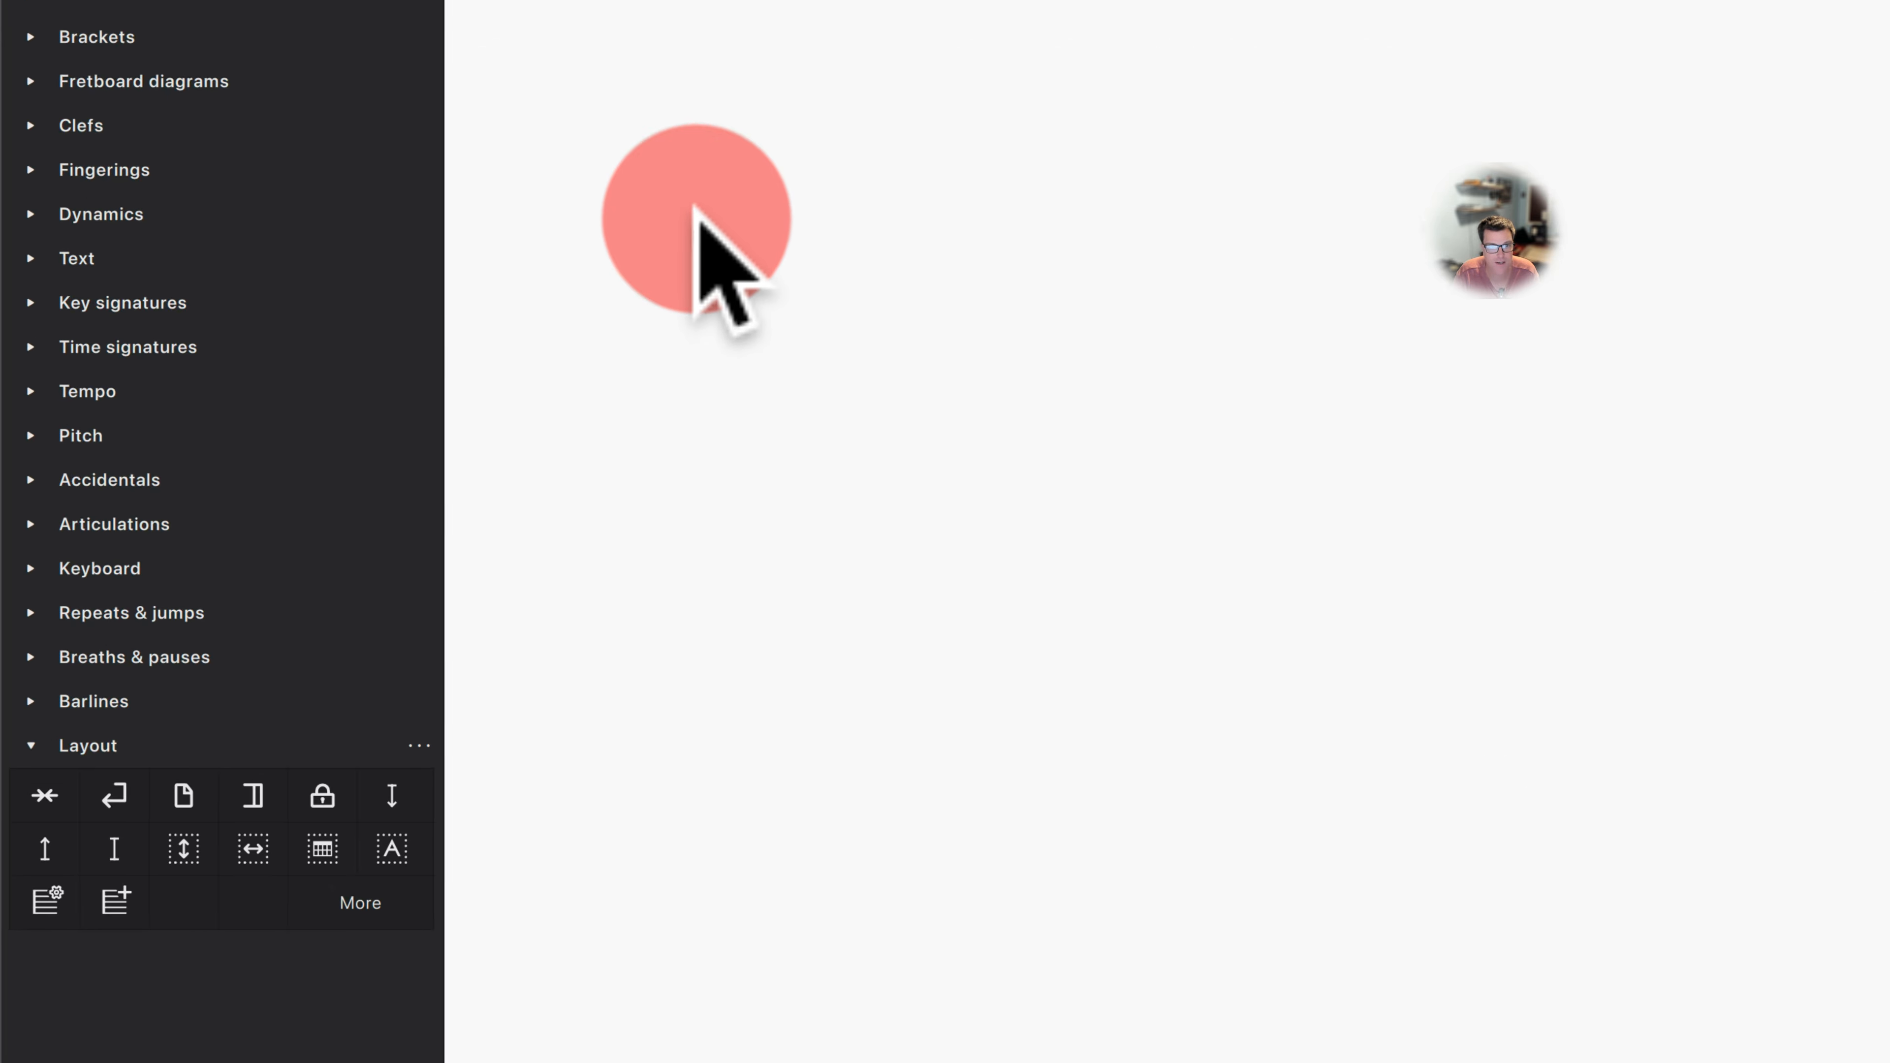
left_click_drag(693, 207, 653, 121)
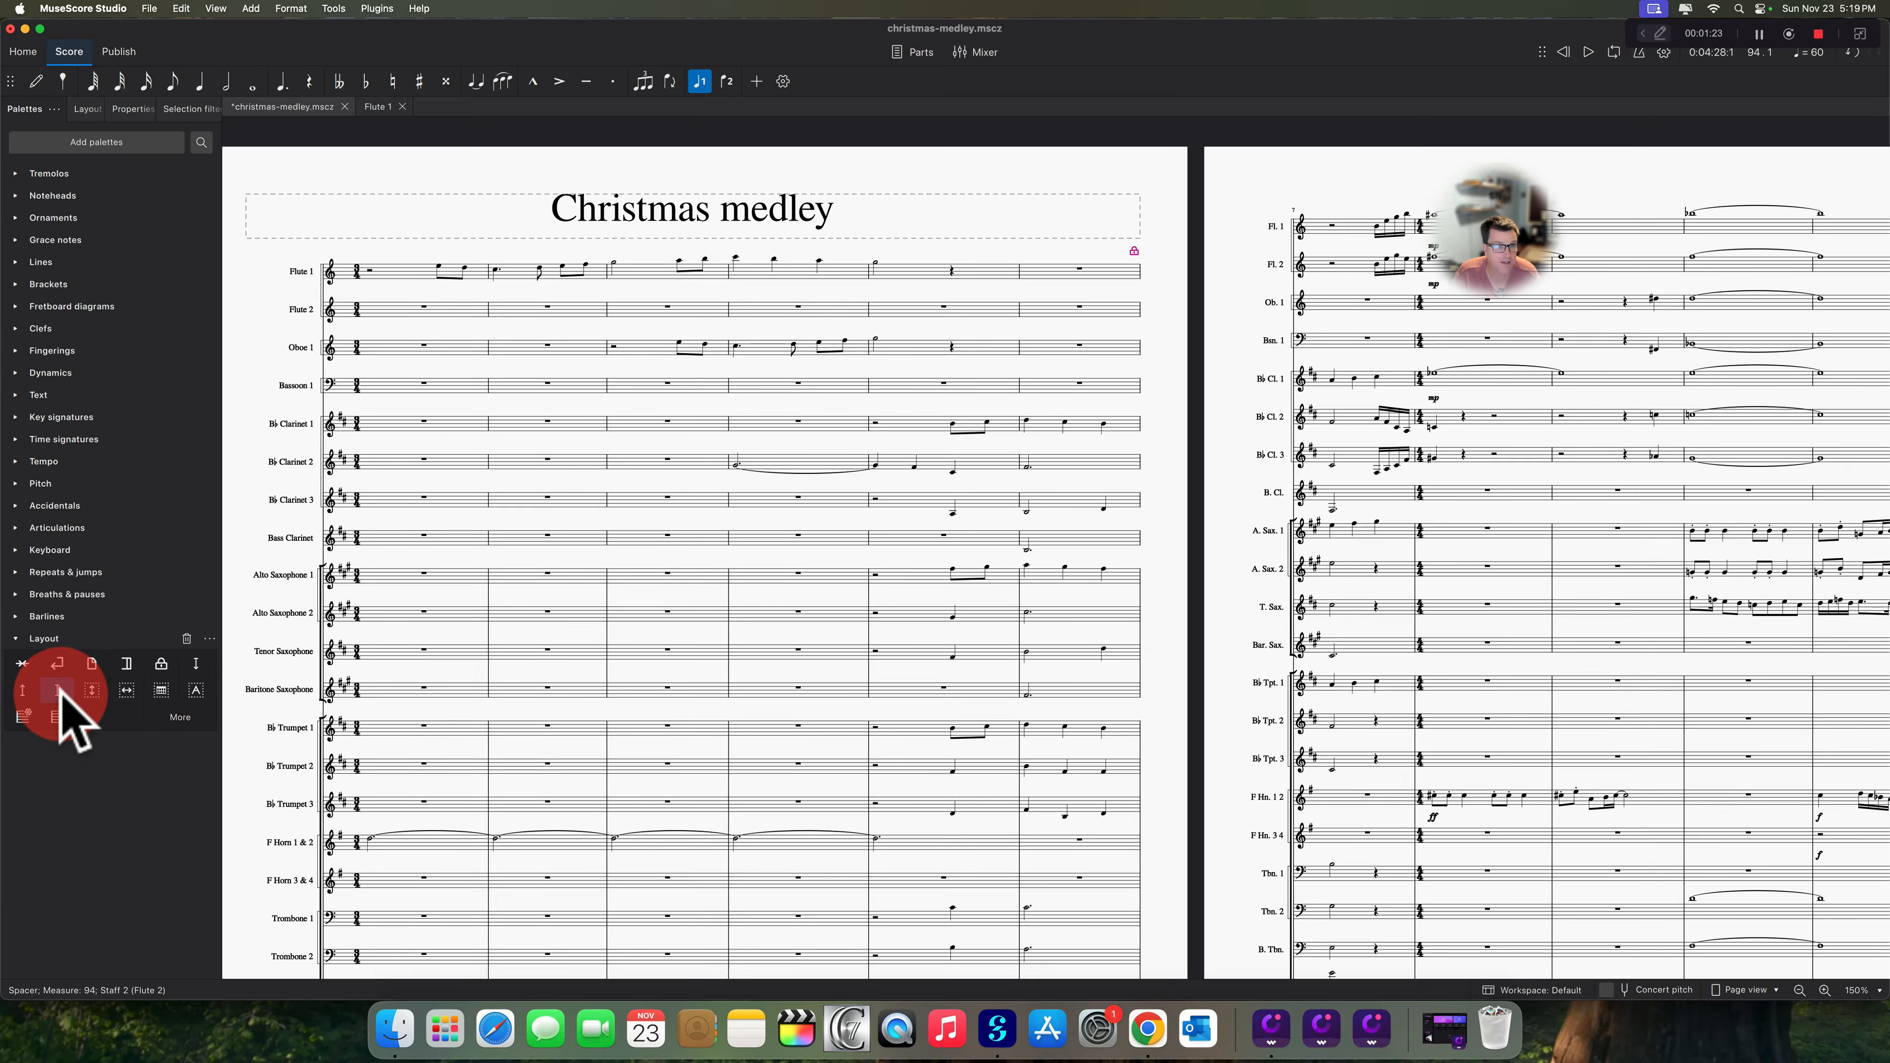
left_click_drag(63, 704, 329, 296)
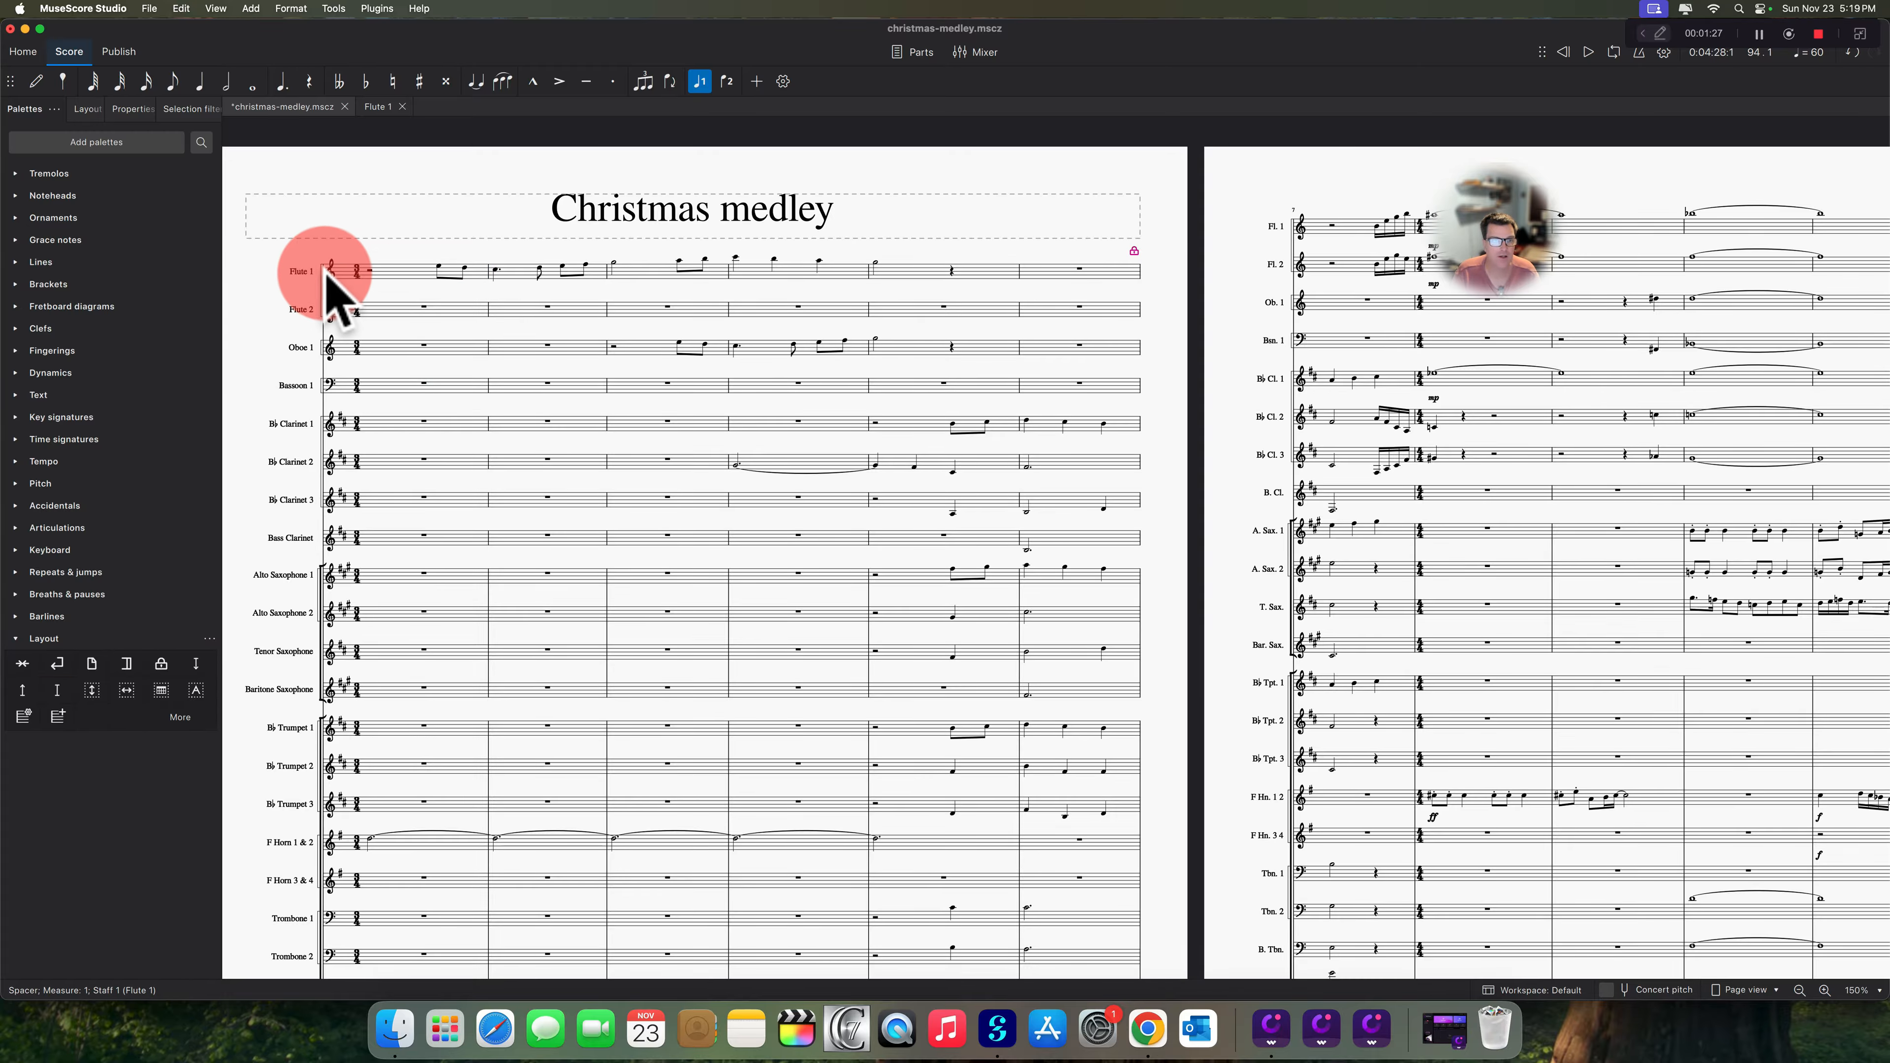
mouse_move(330, 312)
left_mouse_down()
mouse_move(328, 361)
mouse_move(333, 302)
left_mouse_up()
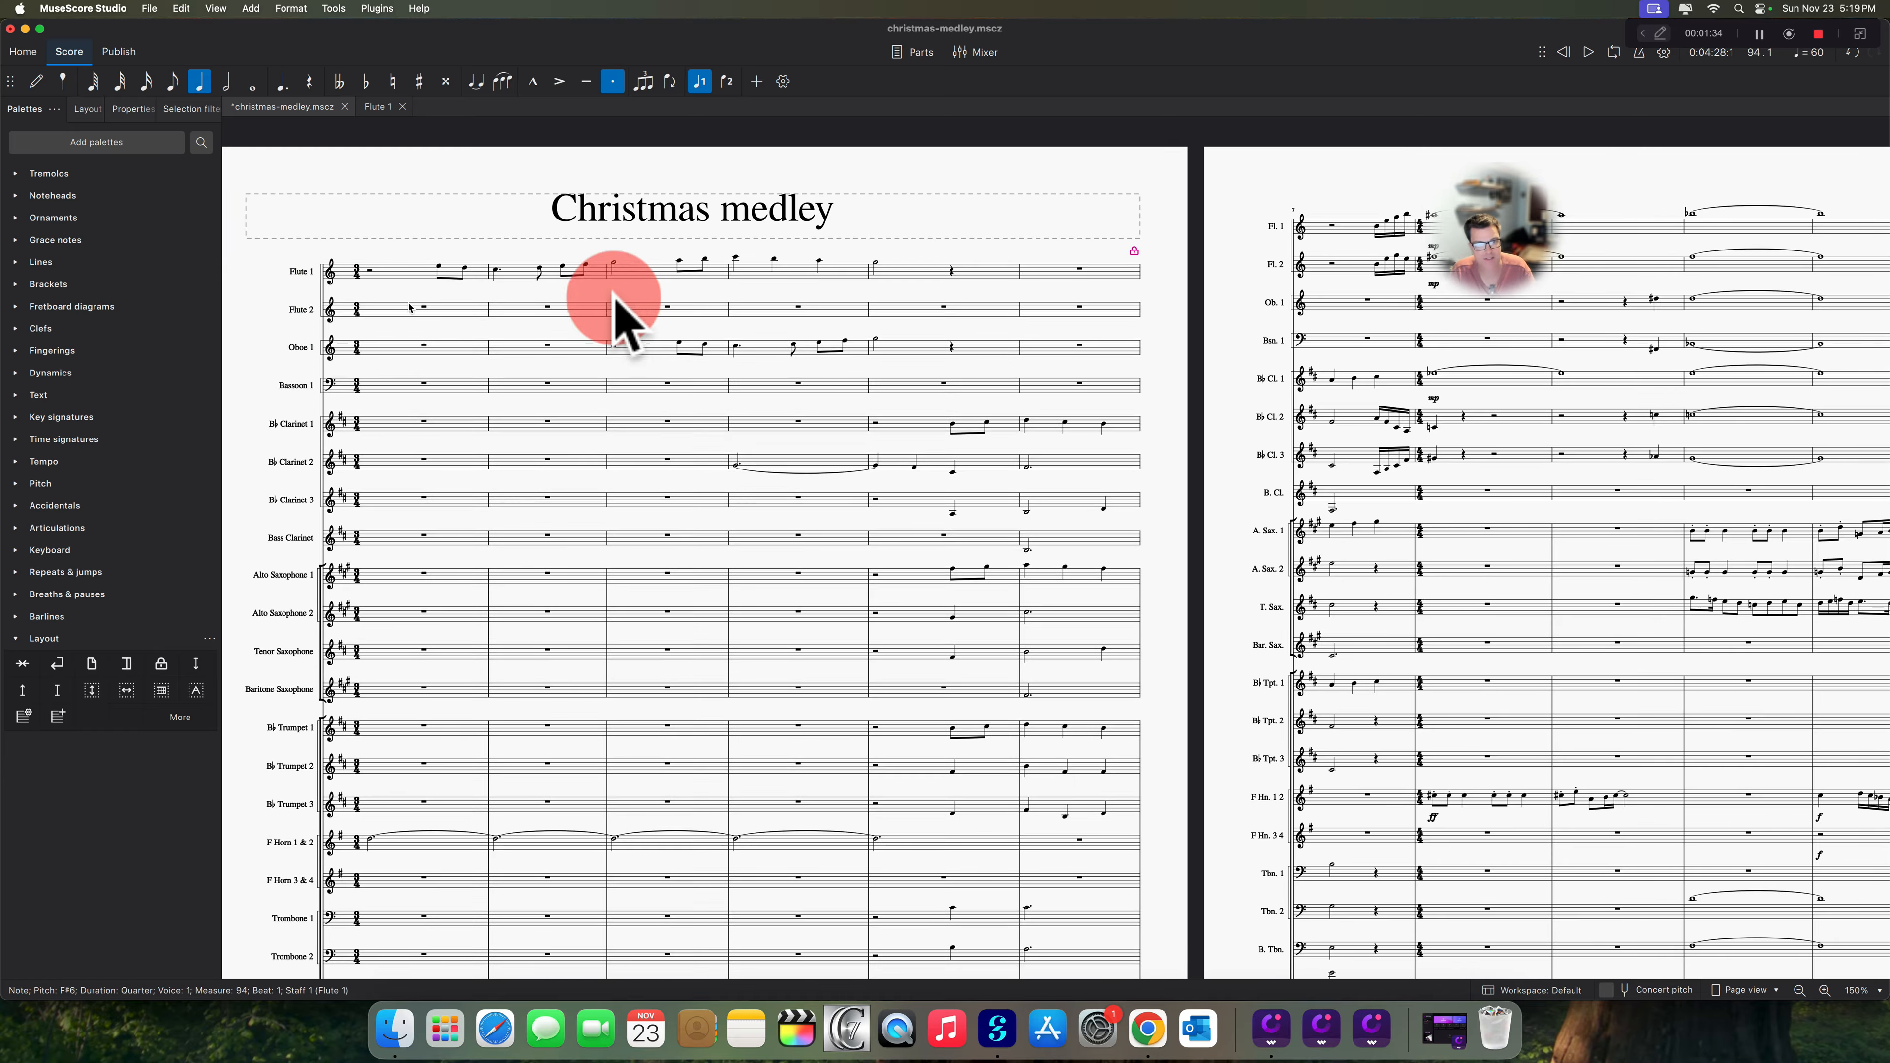
- Reduce the height of the title frame above the first system slightly
left_click(691, 240)
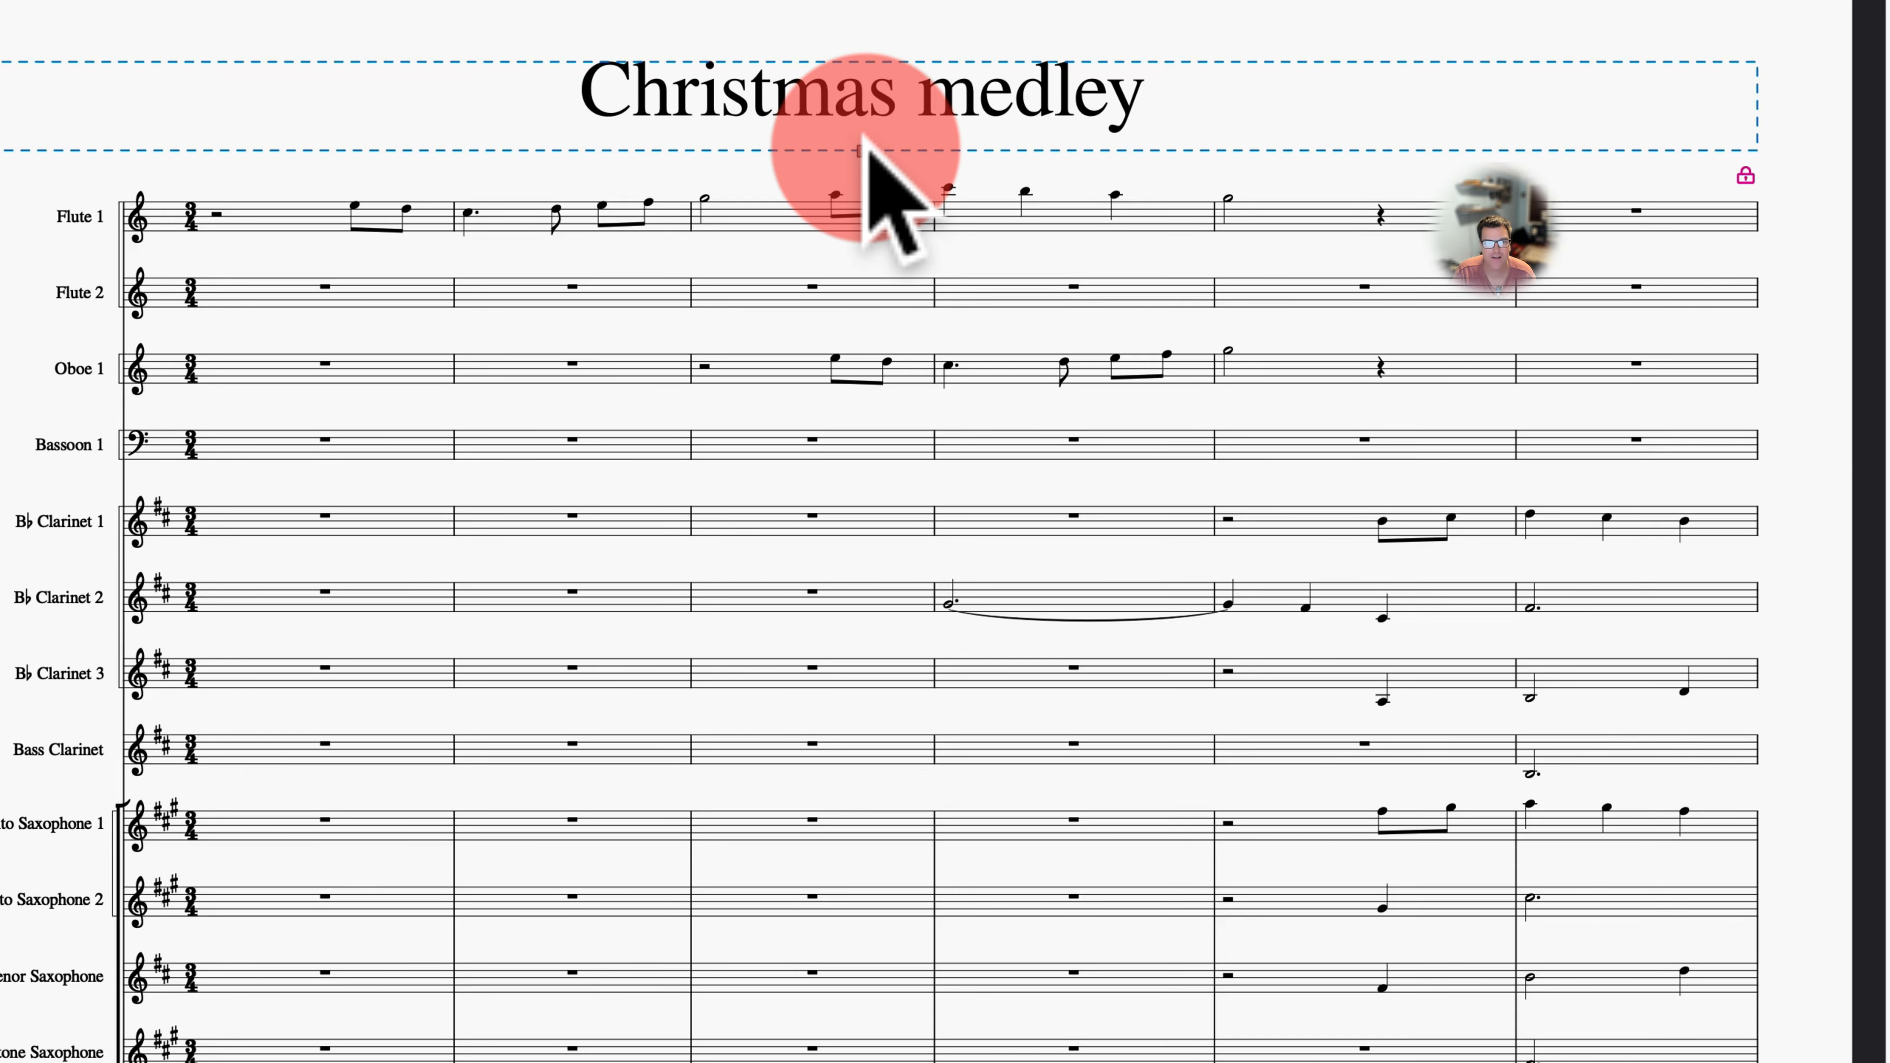
mouse_move(862, 142)
left_mouse_down()
mouse_move(859, 237)
mouse_move(874, 138)
left_mouse_up()
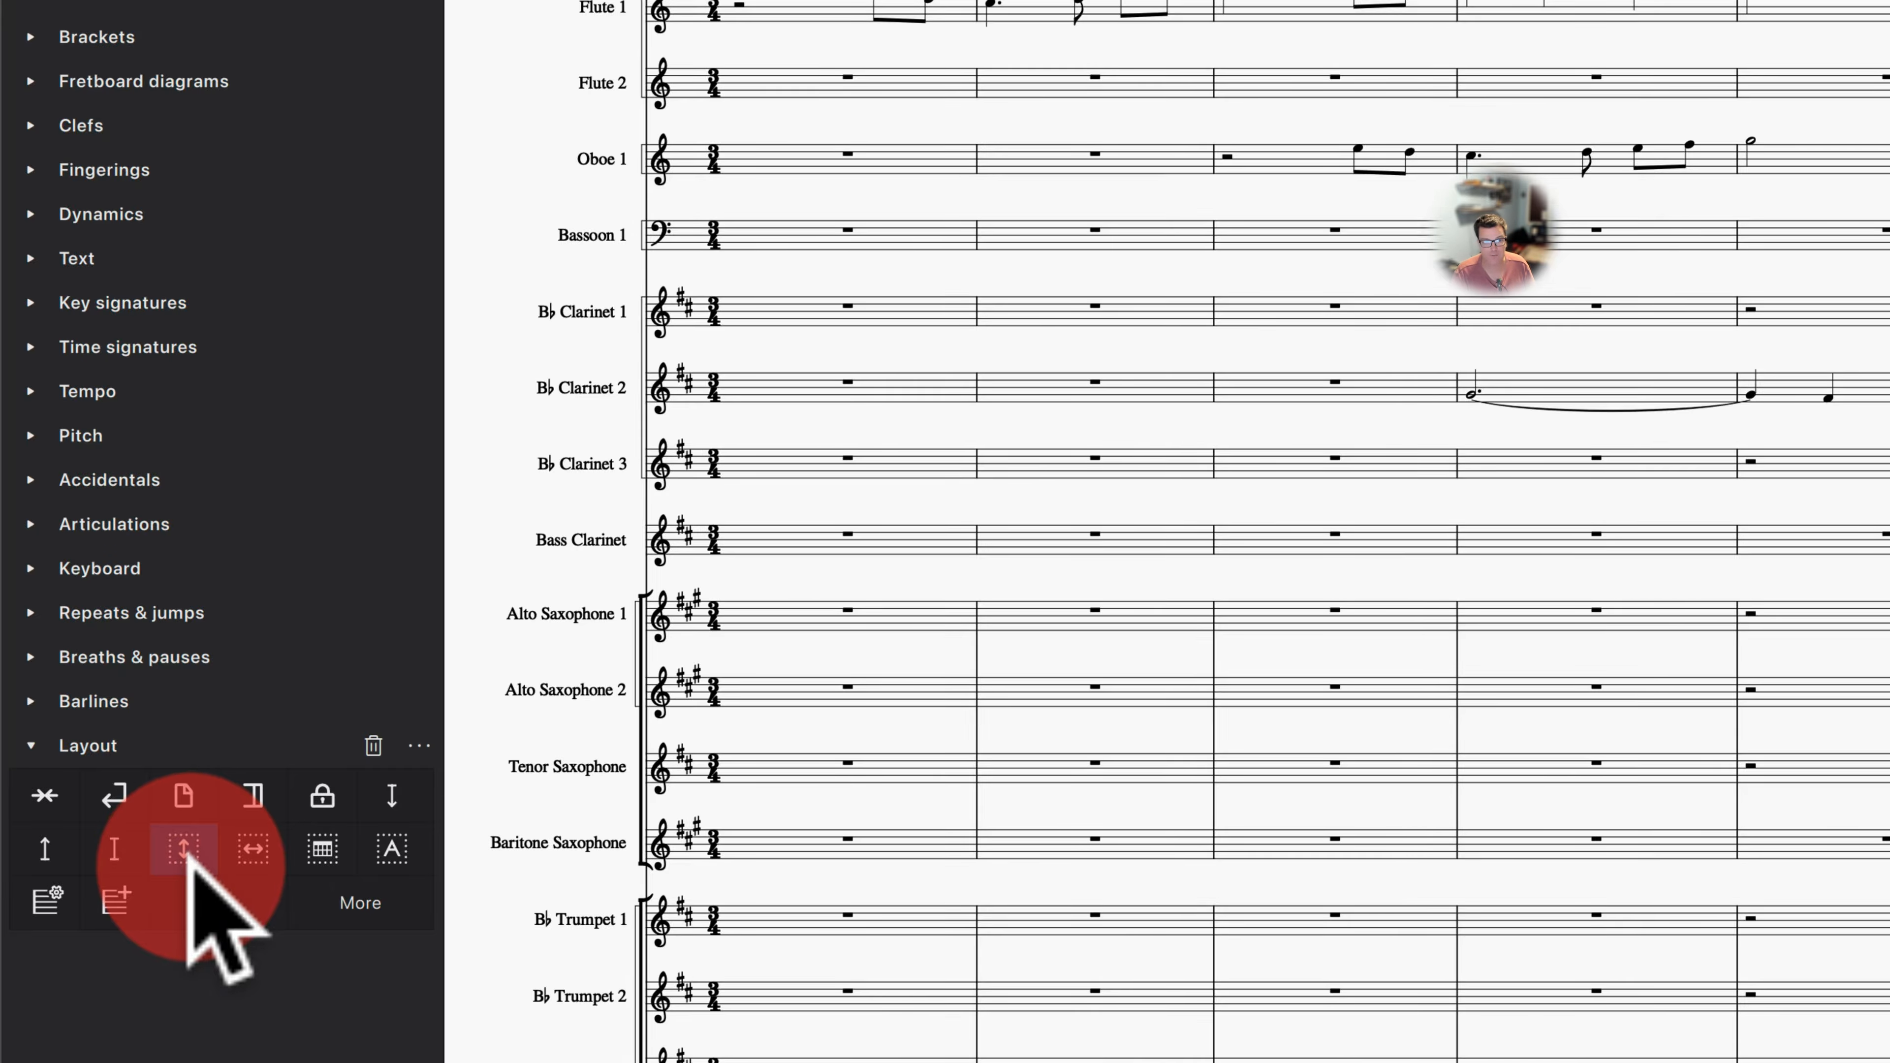
- Insert a vertical frame before measure 1, between the title frame and the first system
left_click(187, 856)
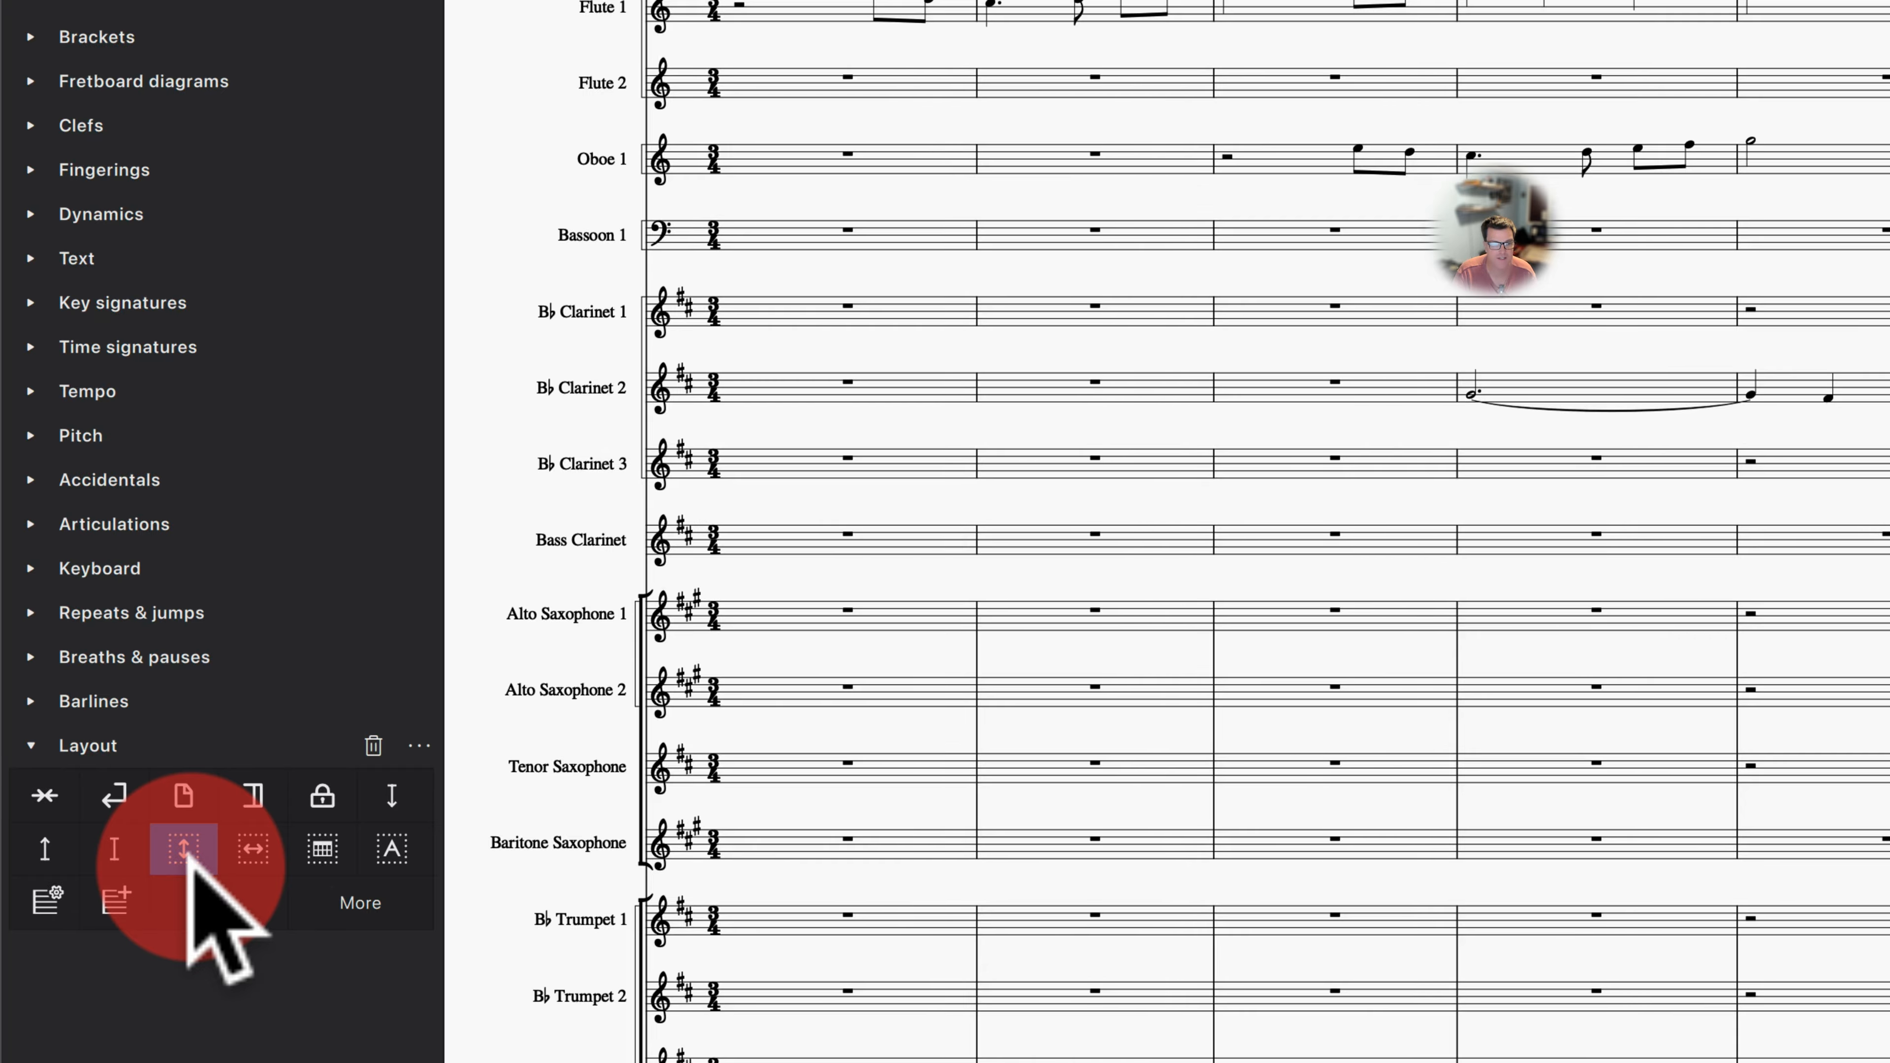
left_click_drag(188, 856, 691, 223)
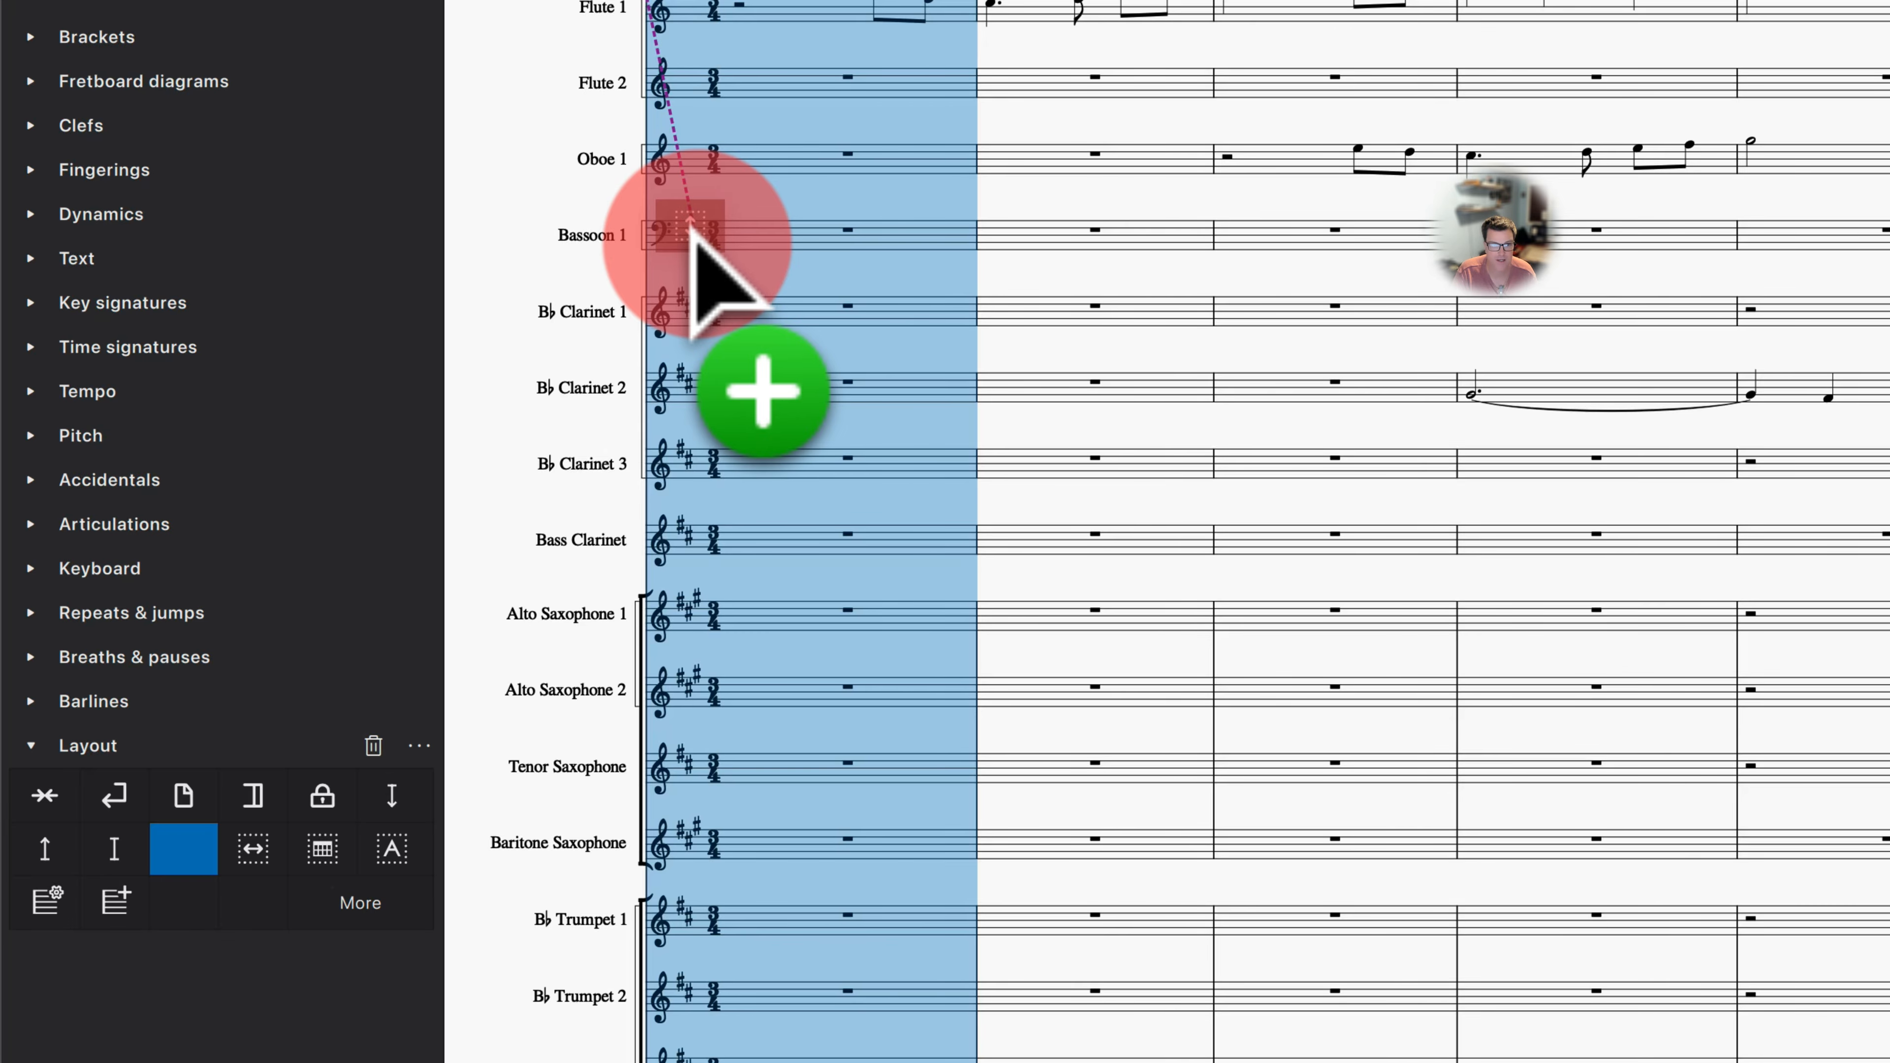
left_click_drag(691, 224, 697, 243)
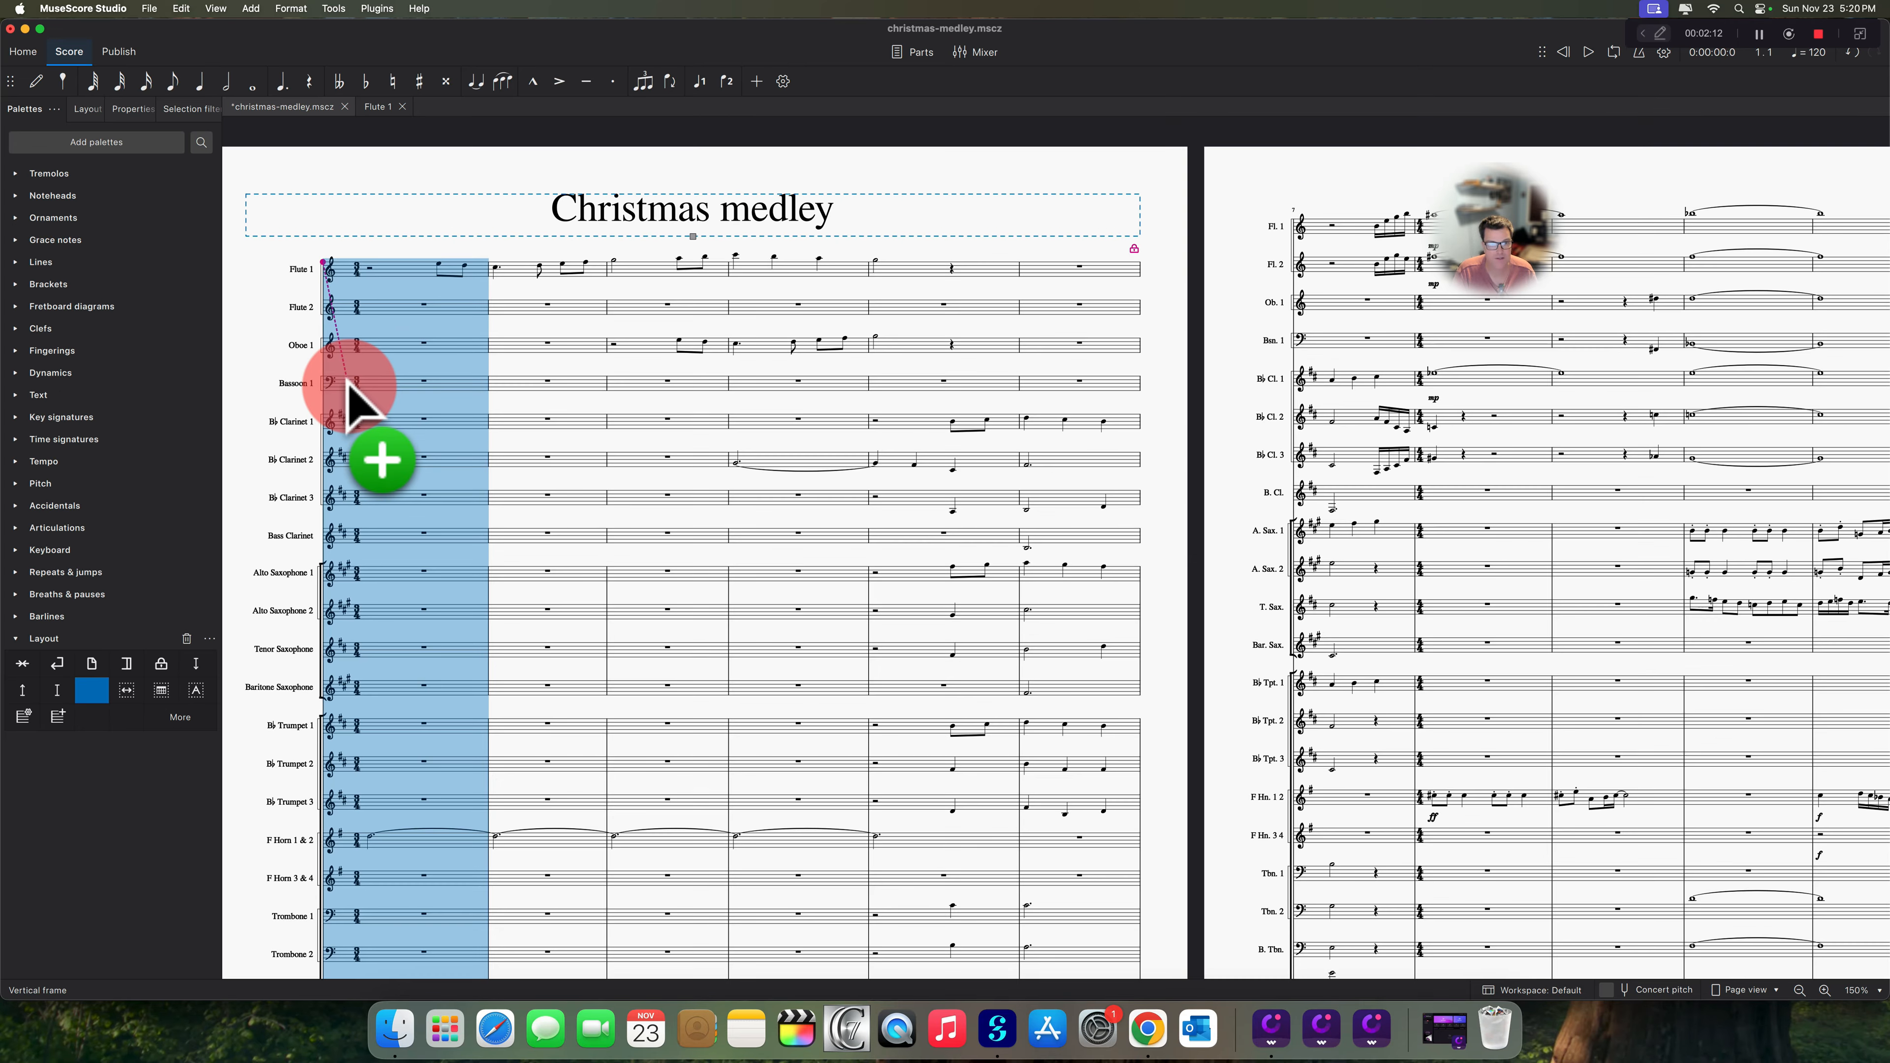
left_click_drag(350, 387, 349, 372)
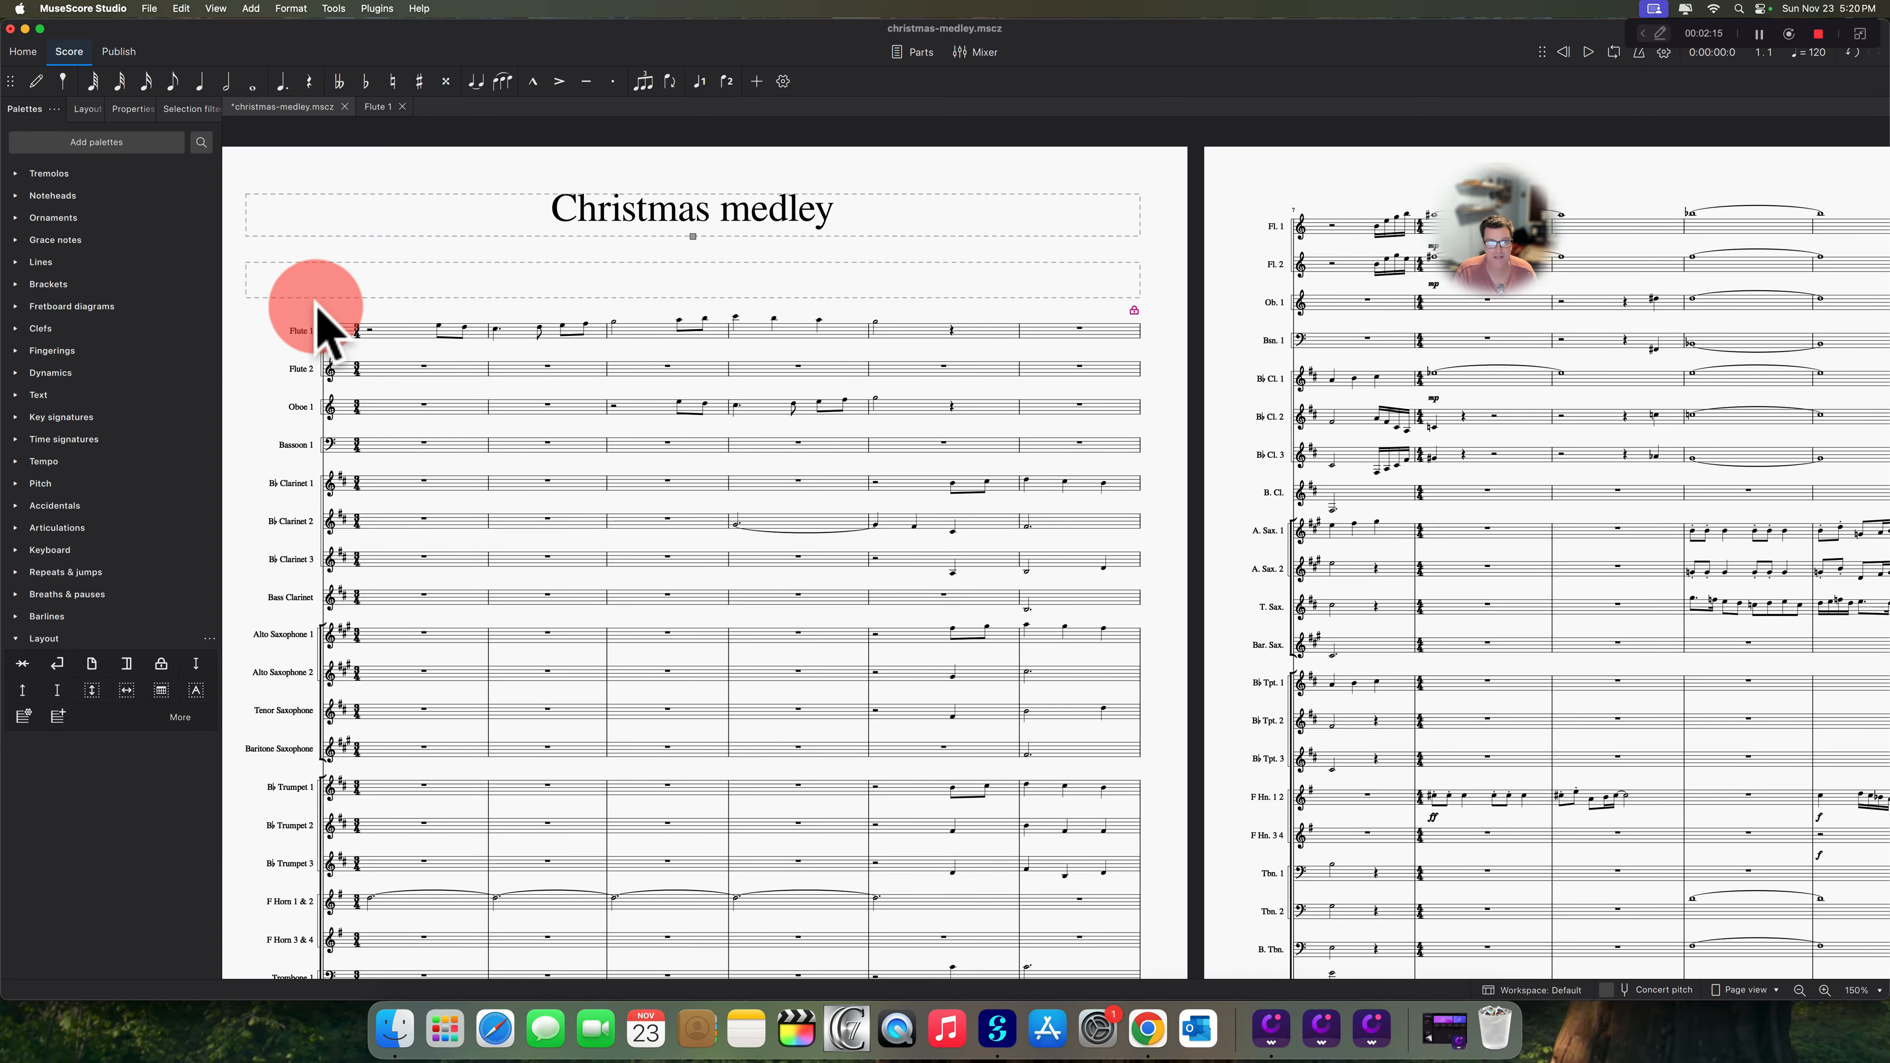
- Try several heights for the empty vertical frame below the title, and delete the frame
left_click(741, 286)
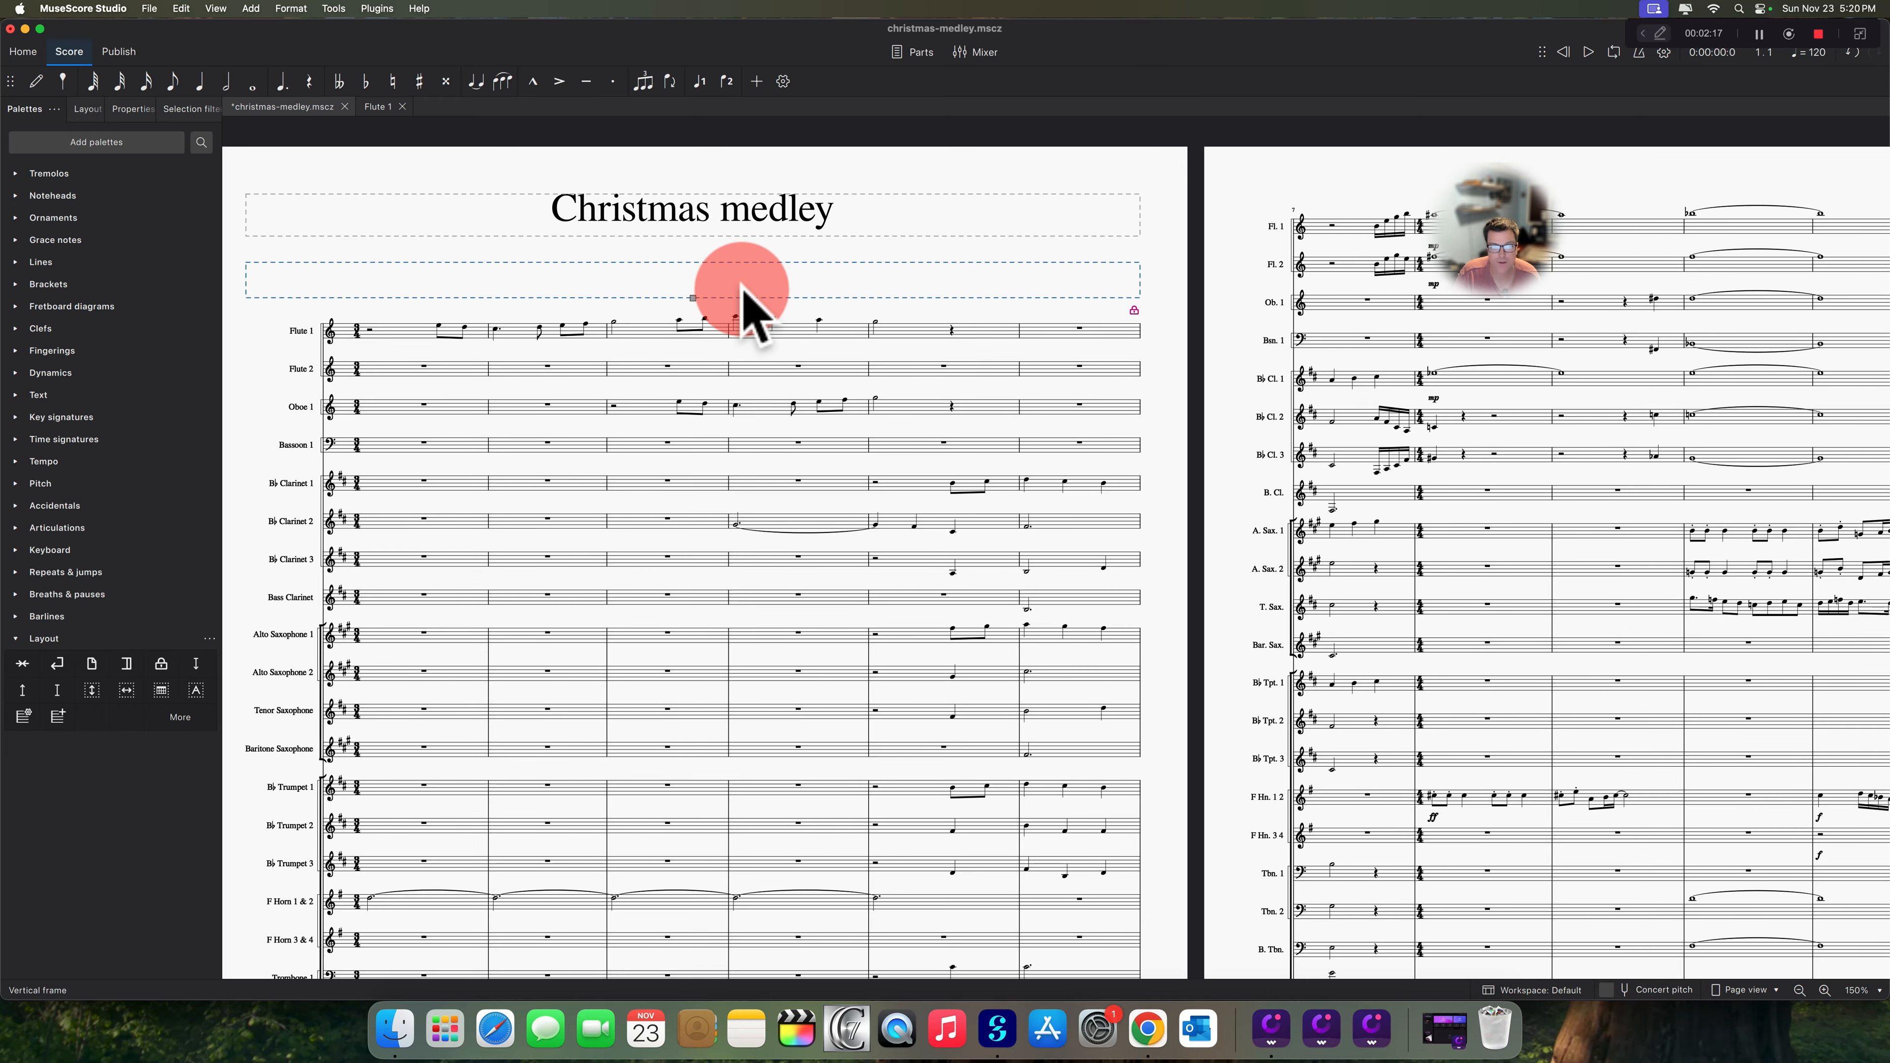
mouse_move(696, 297)
left_mouse_down()
mouse_move(679, 367)
mouse_move(677, 272)
left_mouse_up()
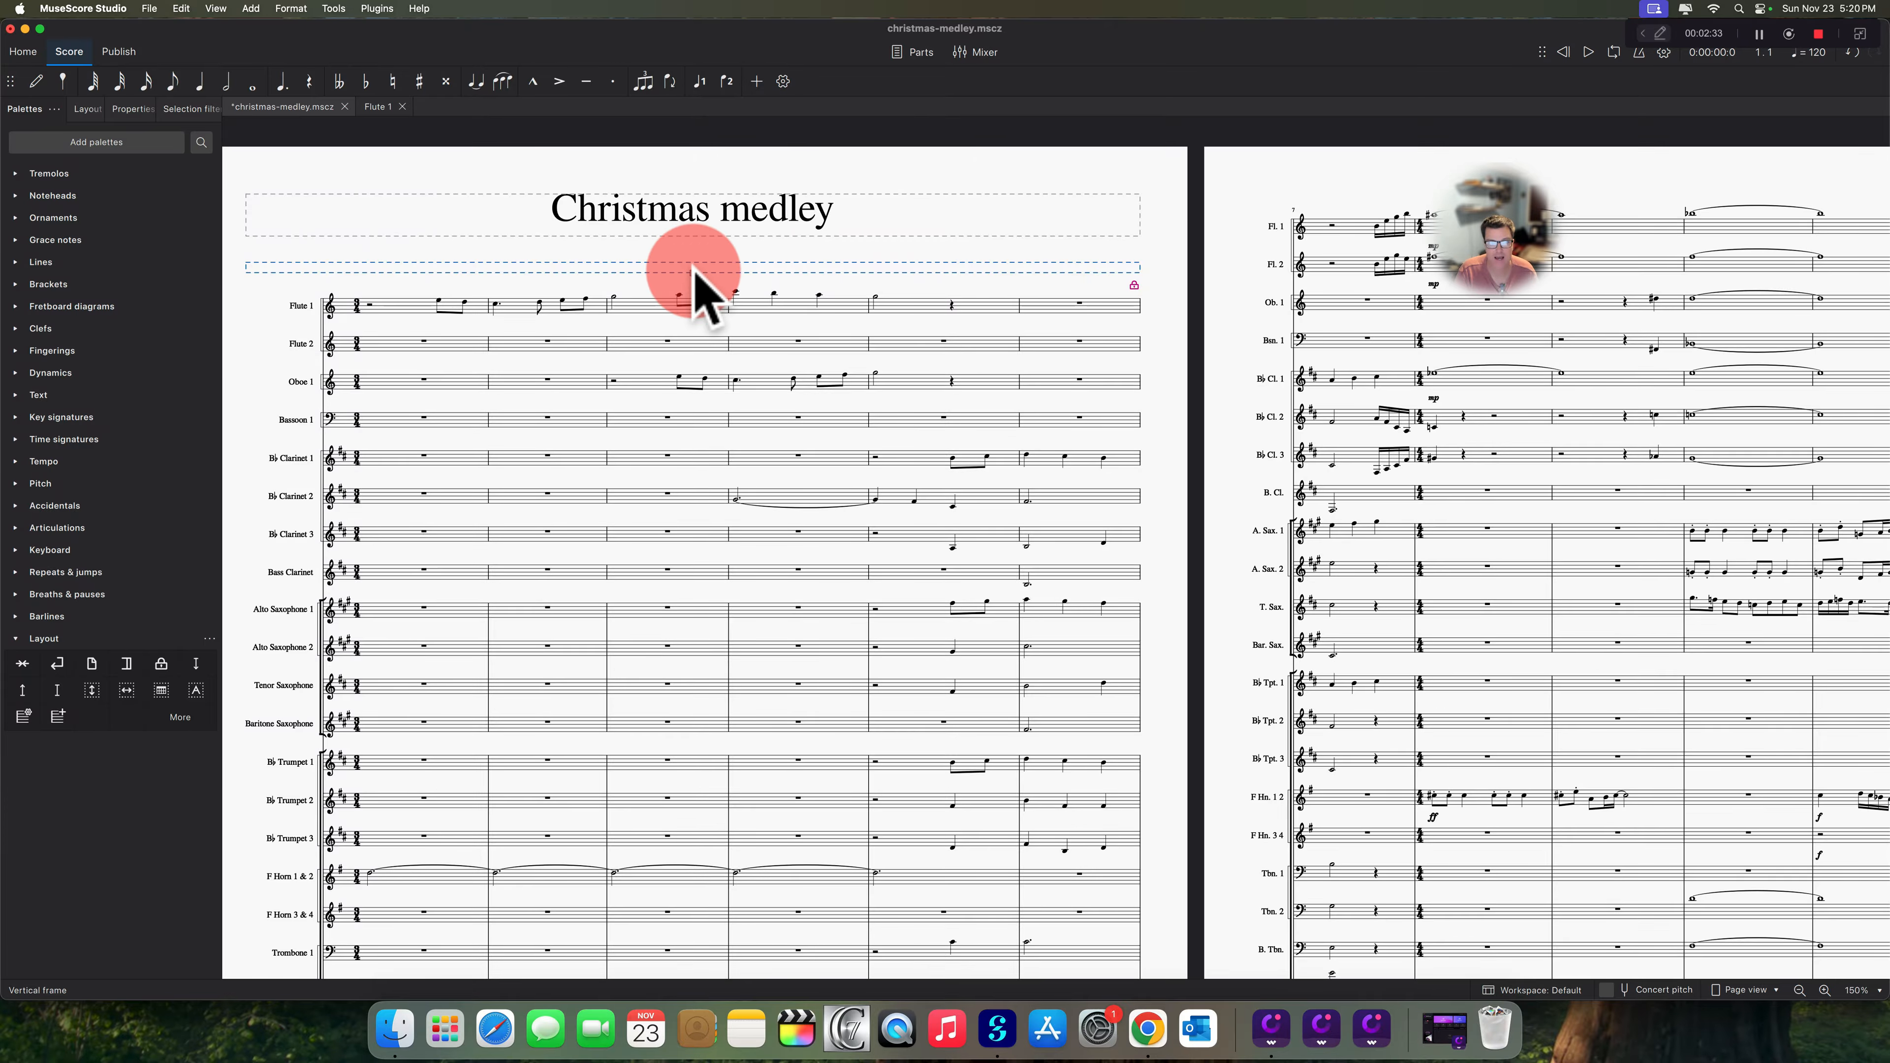
mouse_move(696, 268)
left_mouse_down()
mouse_move(692, 232)
mouse_move(675, 260)
left_mouse_up()
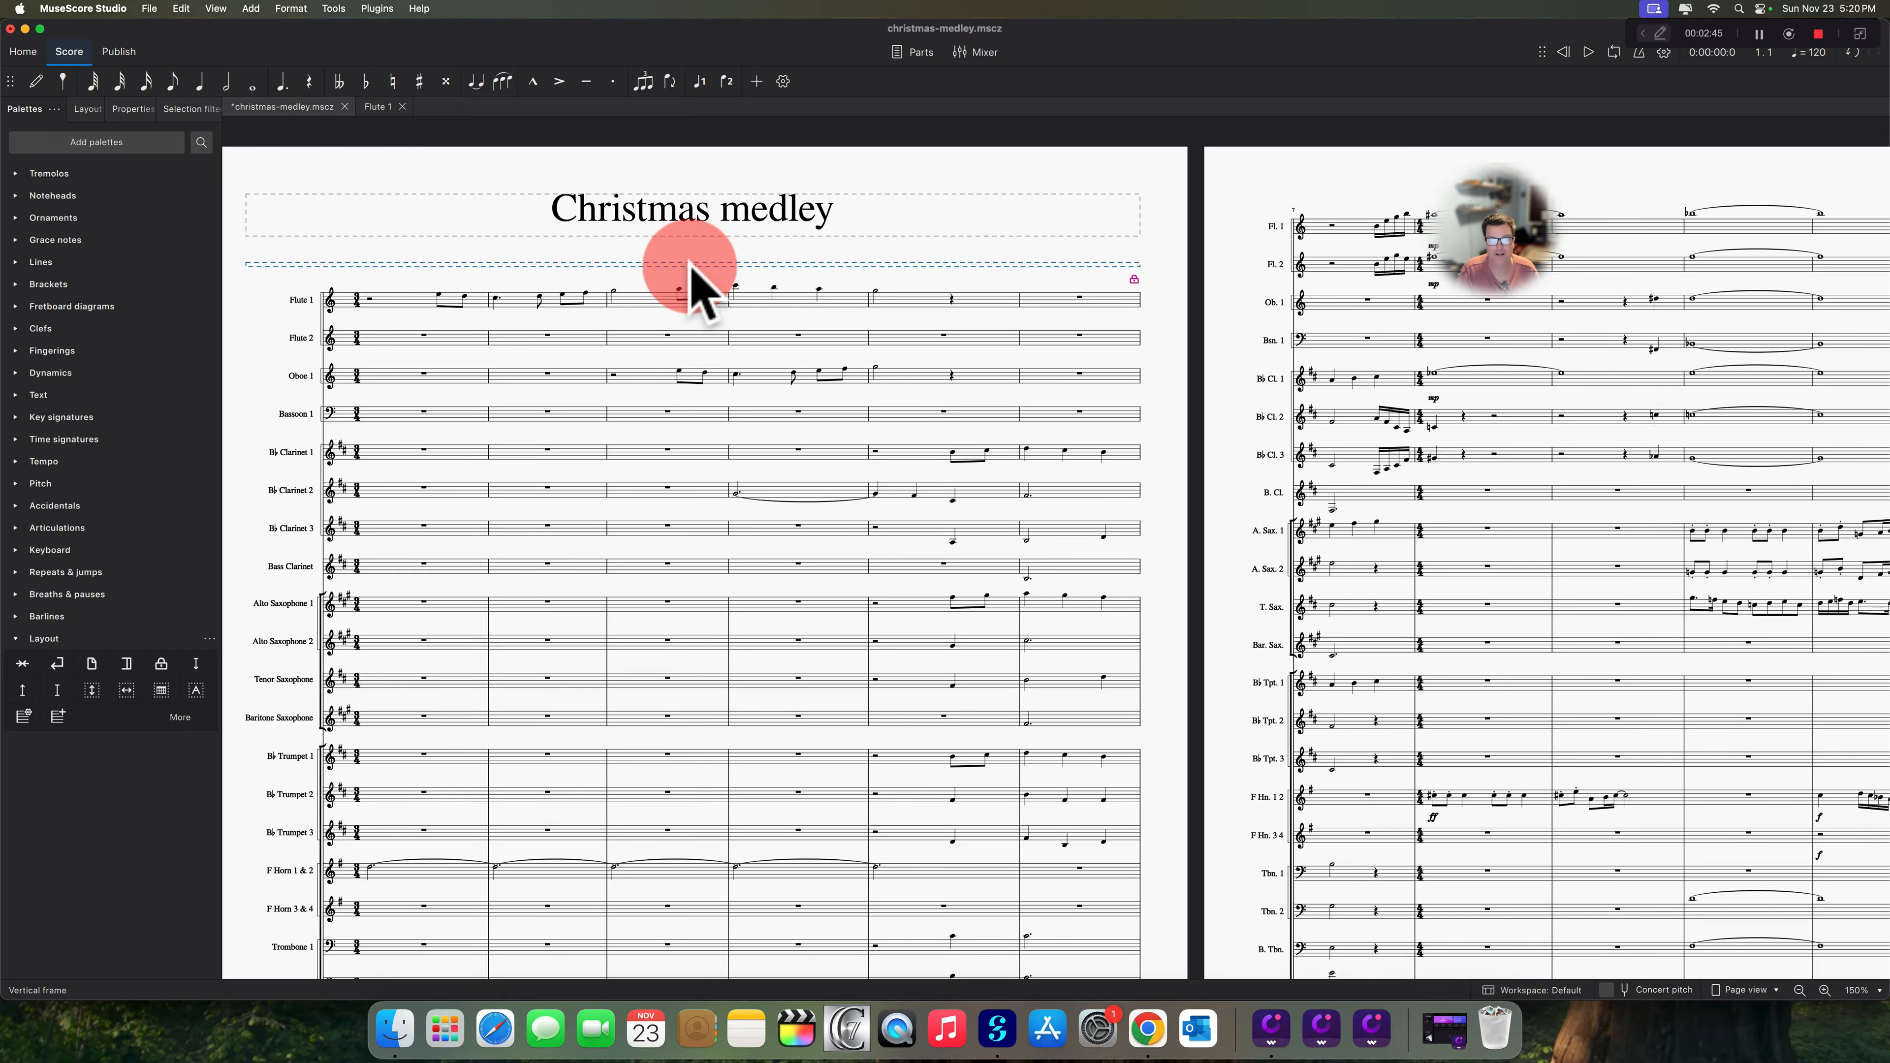
mouse_move(691, 285)
left_mouse_down()
mouse_move(685, 350)
mouse_move(694, 227)
mouse_move(684, 281)
left_mouse_up()
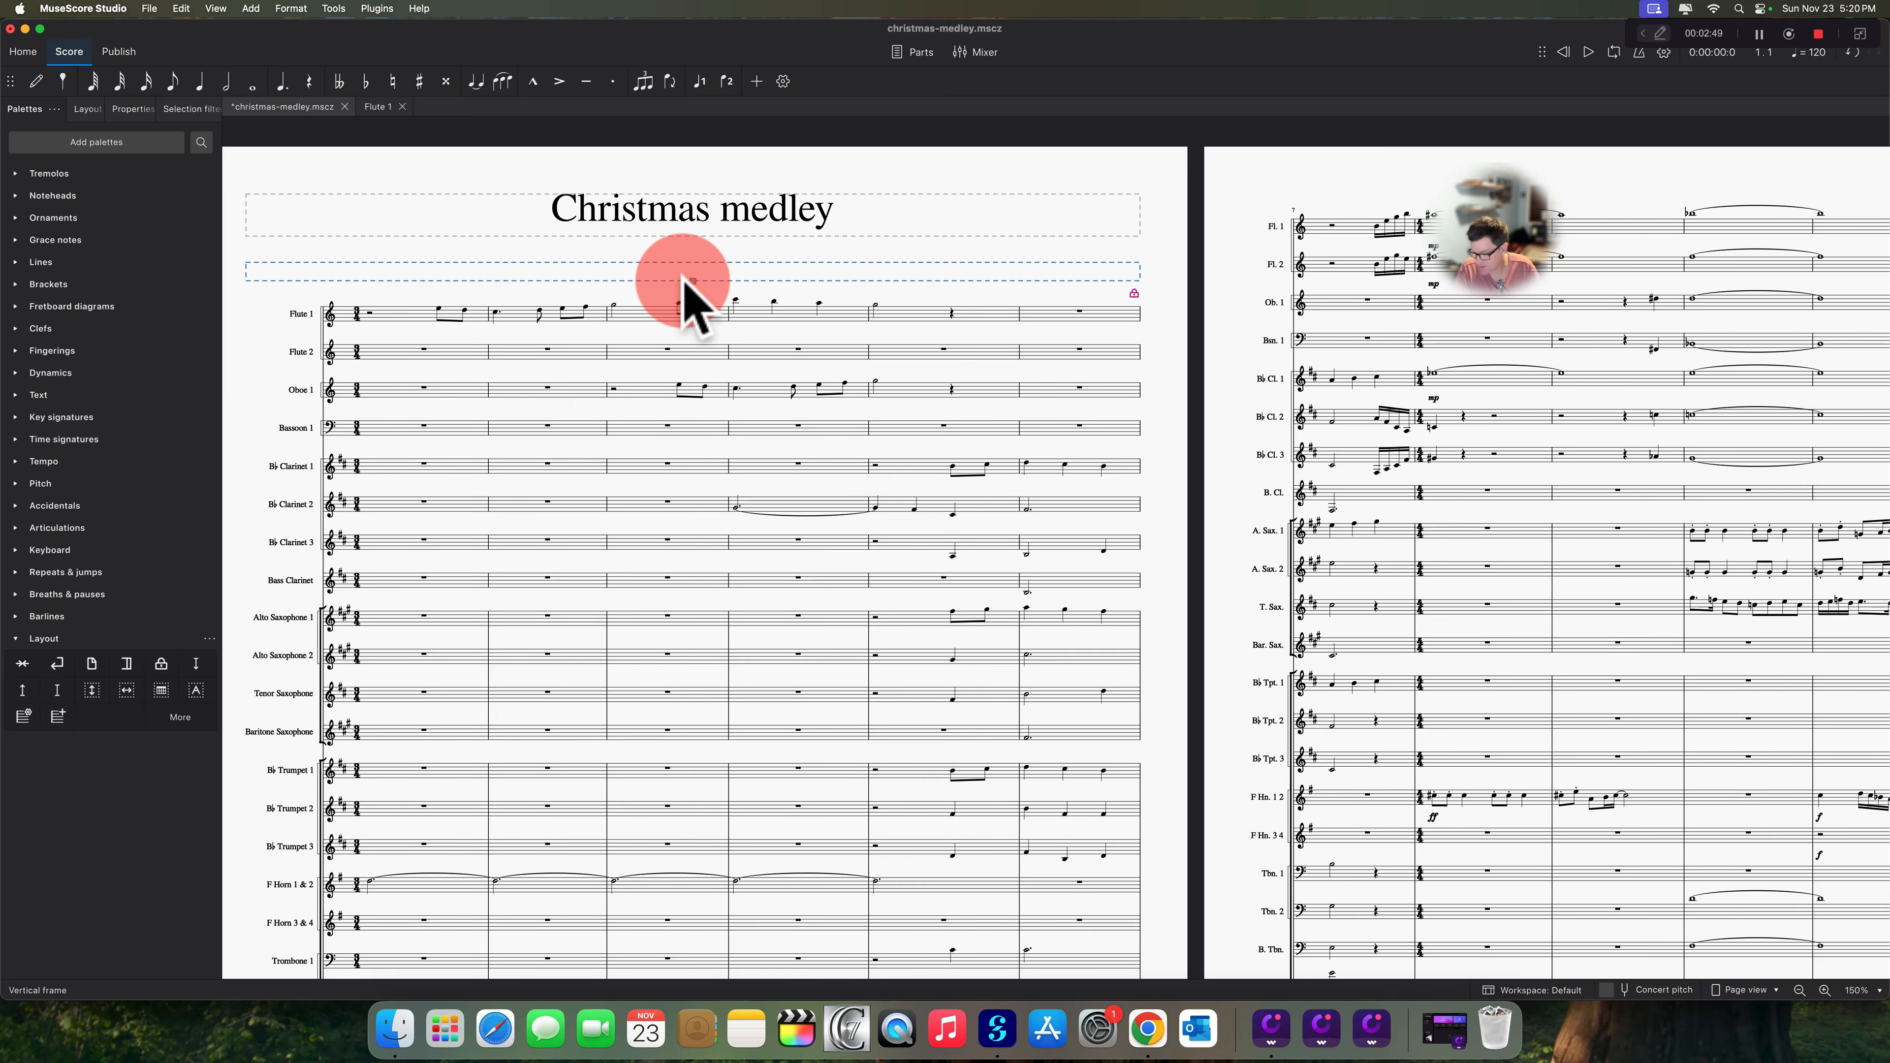
key("Delete")
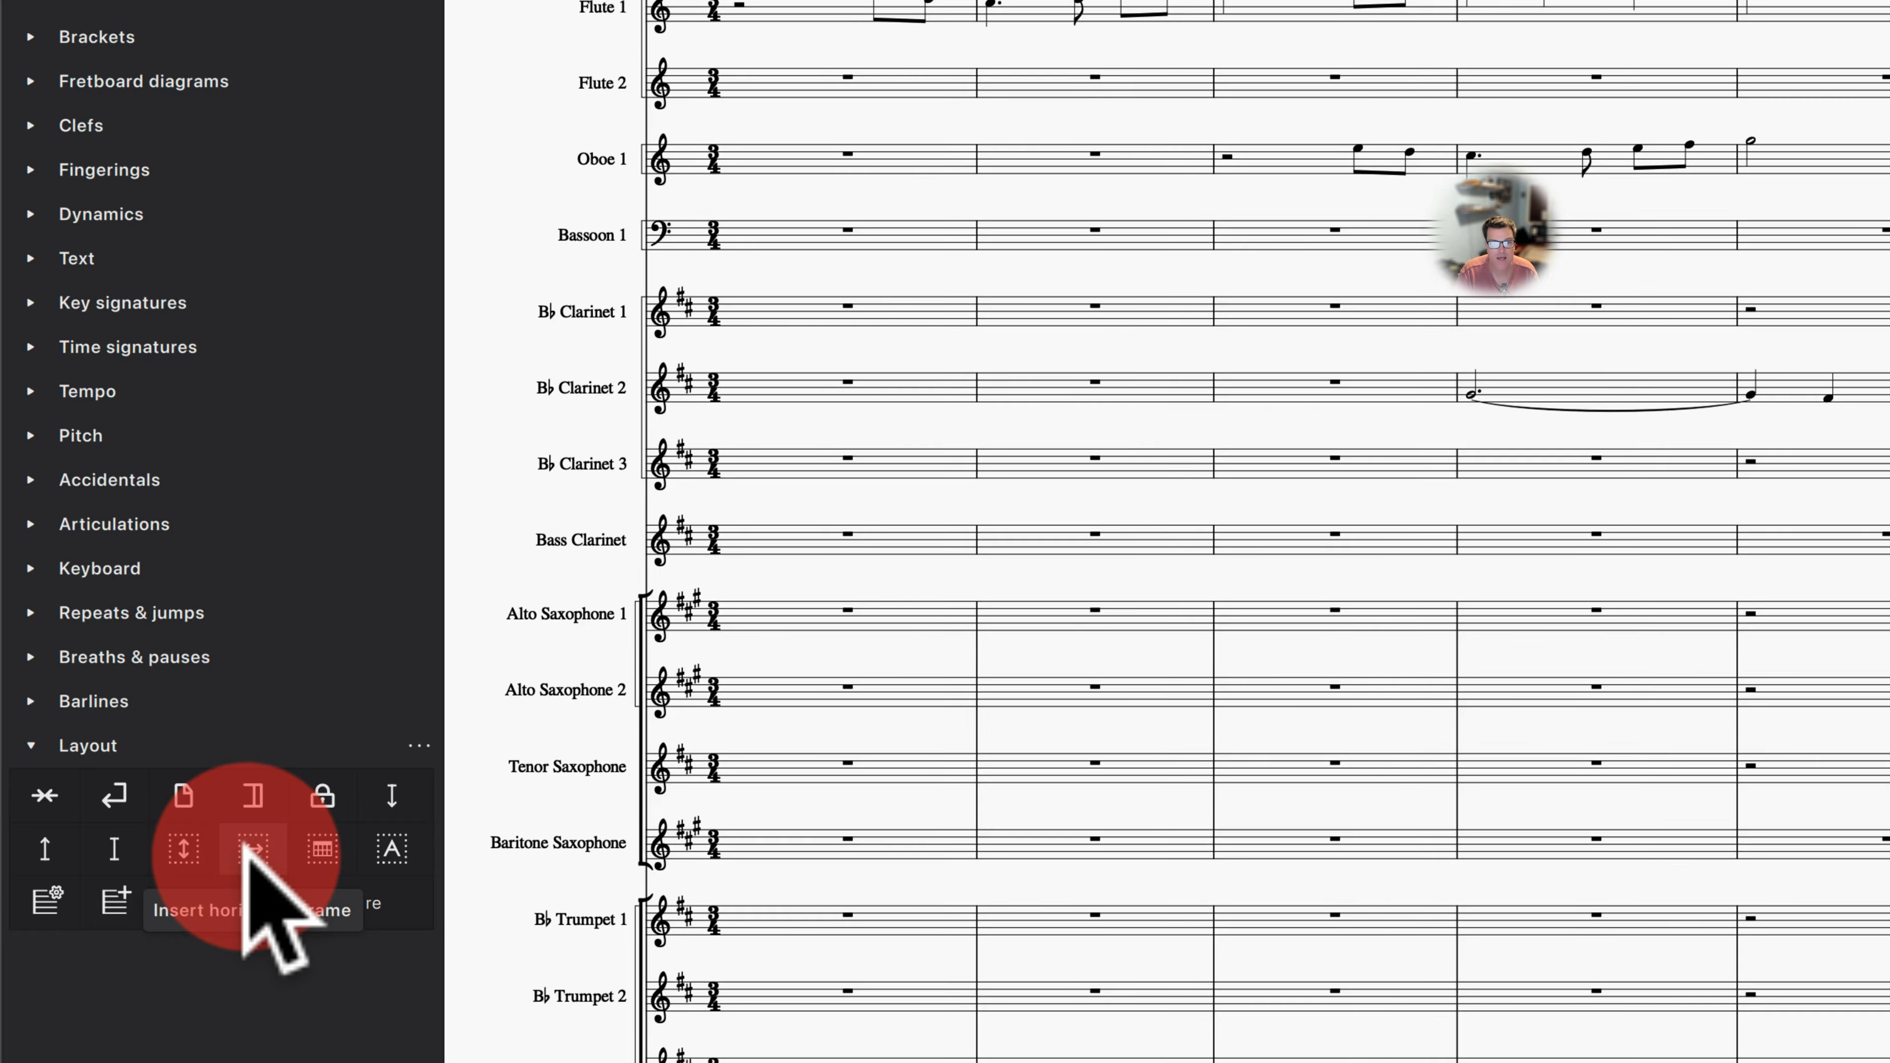
- Insert a horizontal frame between measures 1 and 2 and narrow its width in small increments
left_click(253, 834)
left_click_drag(252, 834, 1009, 127)
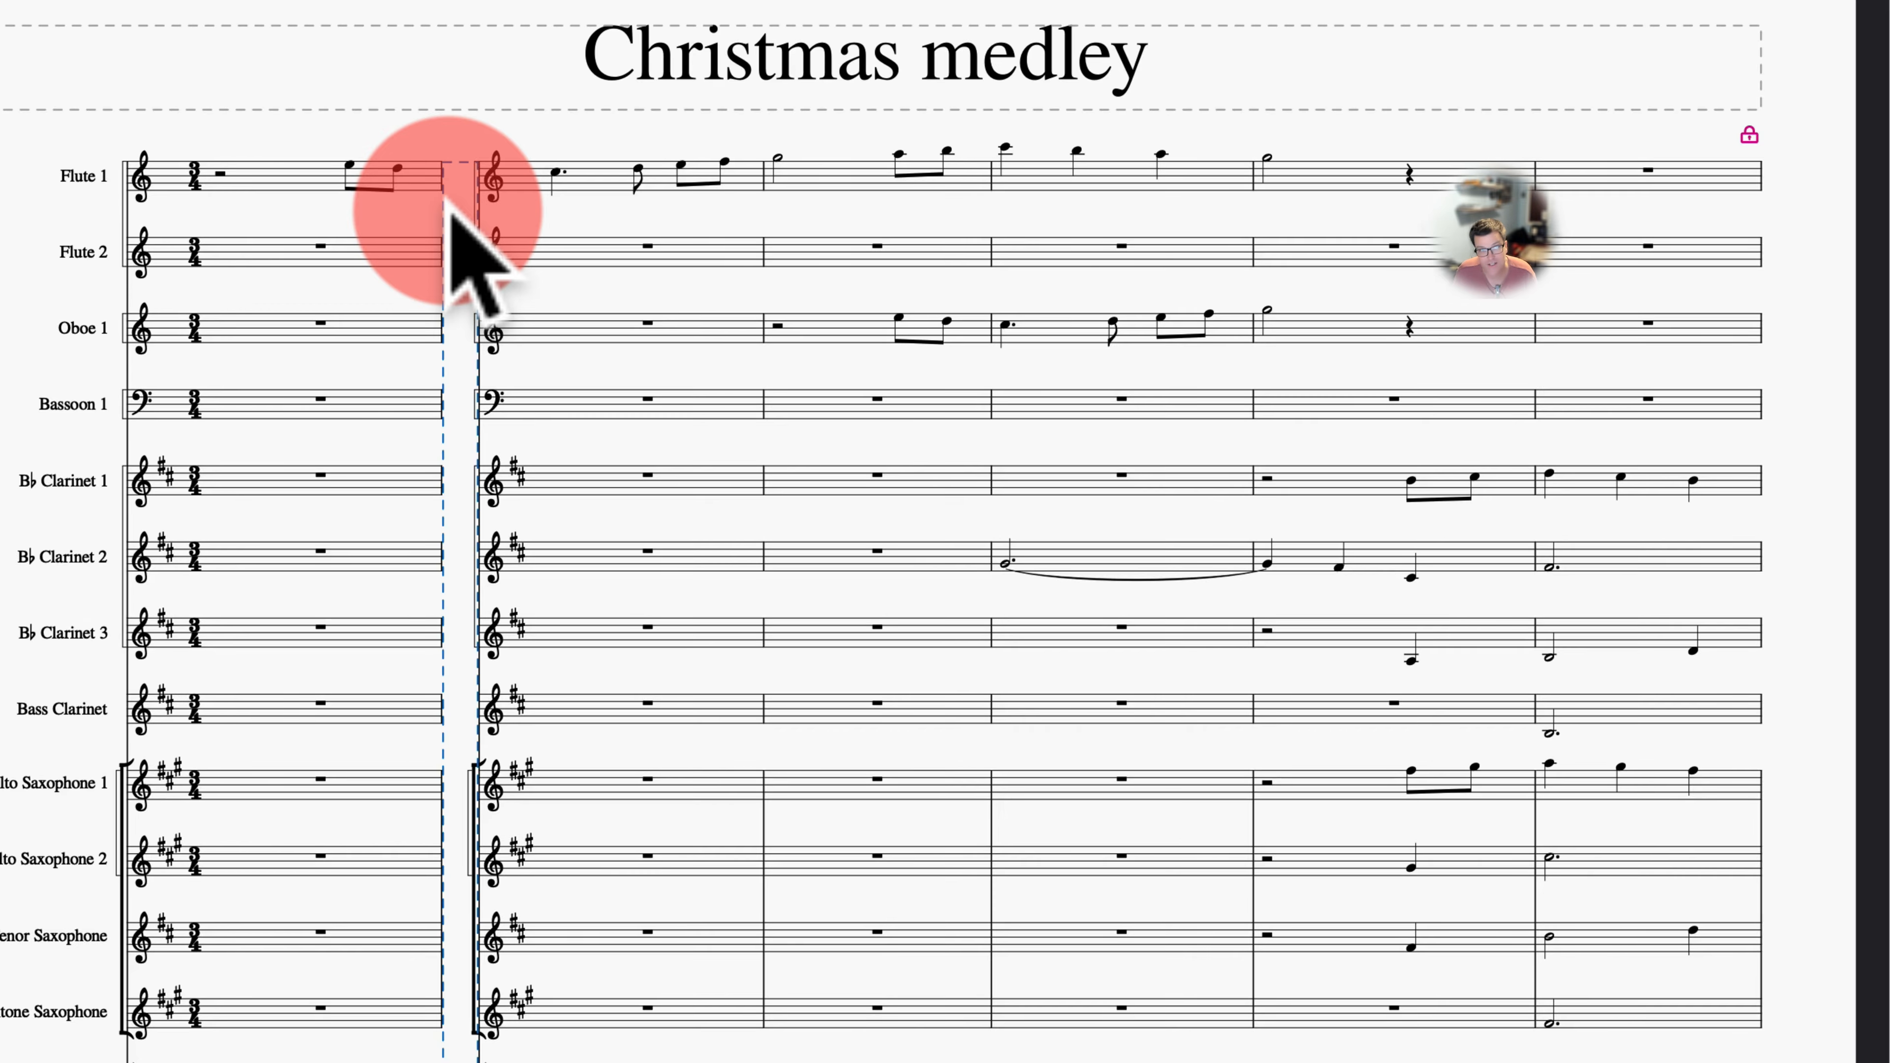
key("Left")
key("Left")
key("Left")
key("Left")
key("Left")
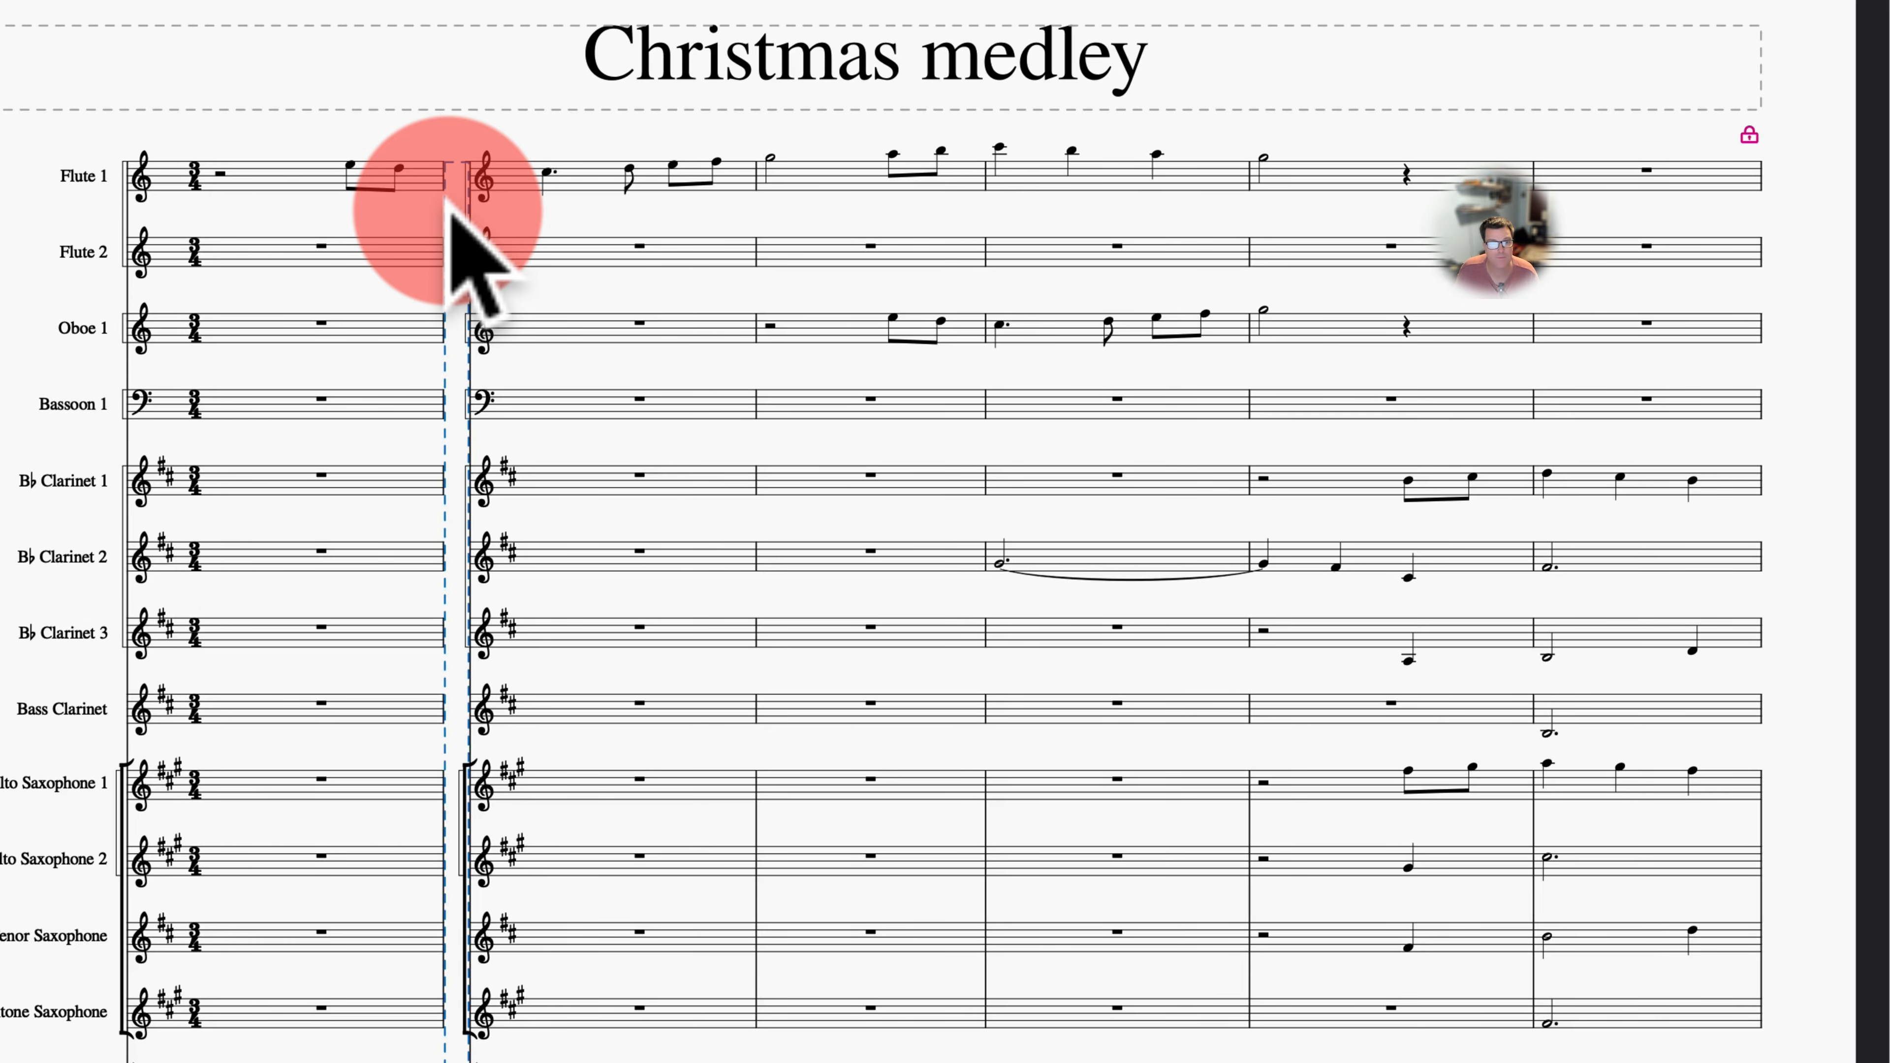
key("Left")
key("Left")
key("Left")
key("Left")
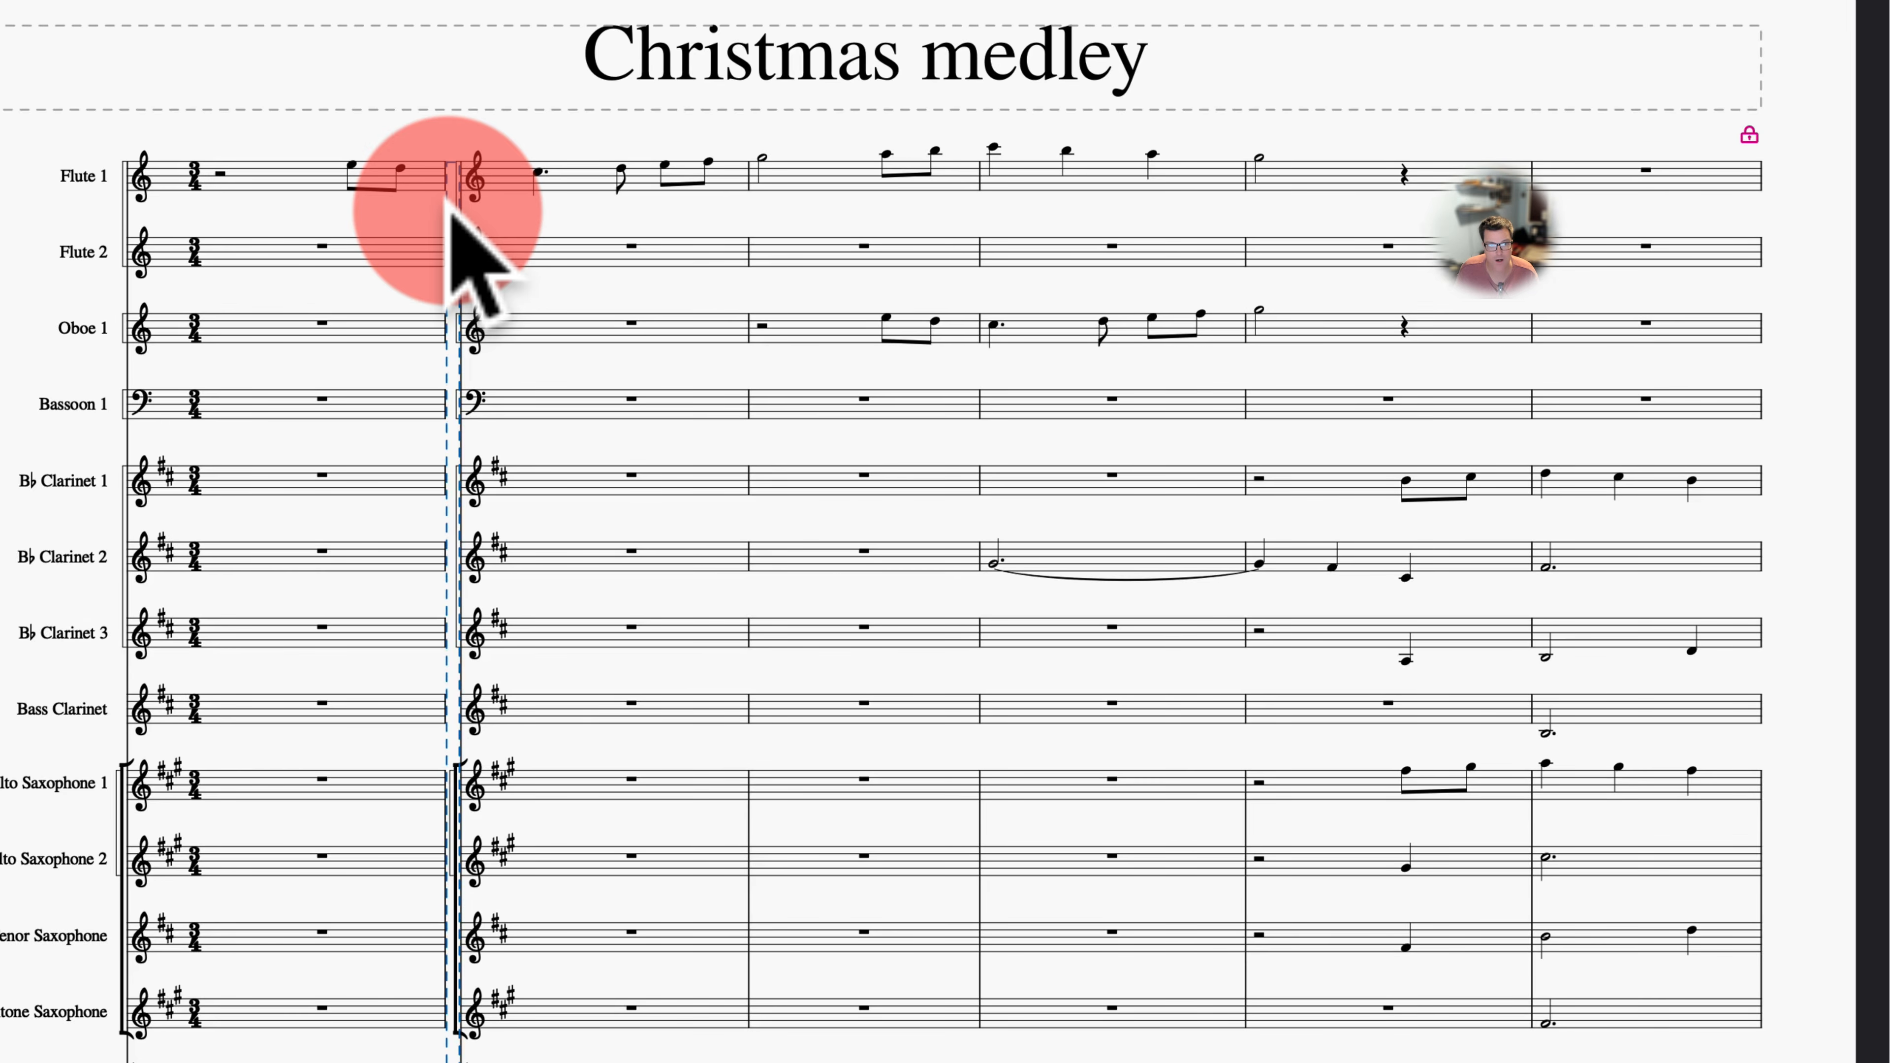
key("Left")
key("Left")
key("Left")
key("Left")
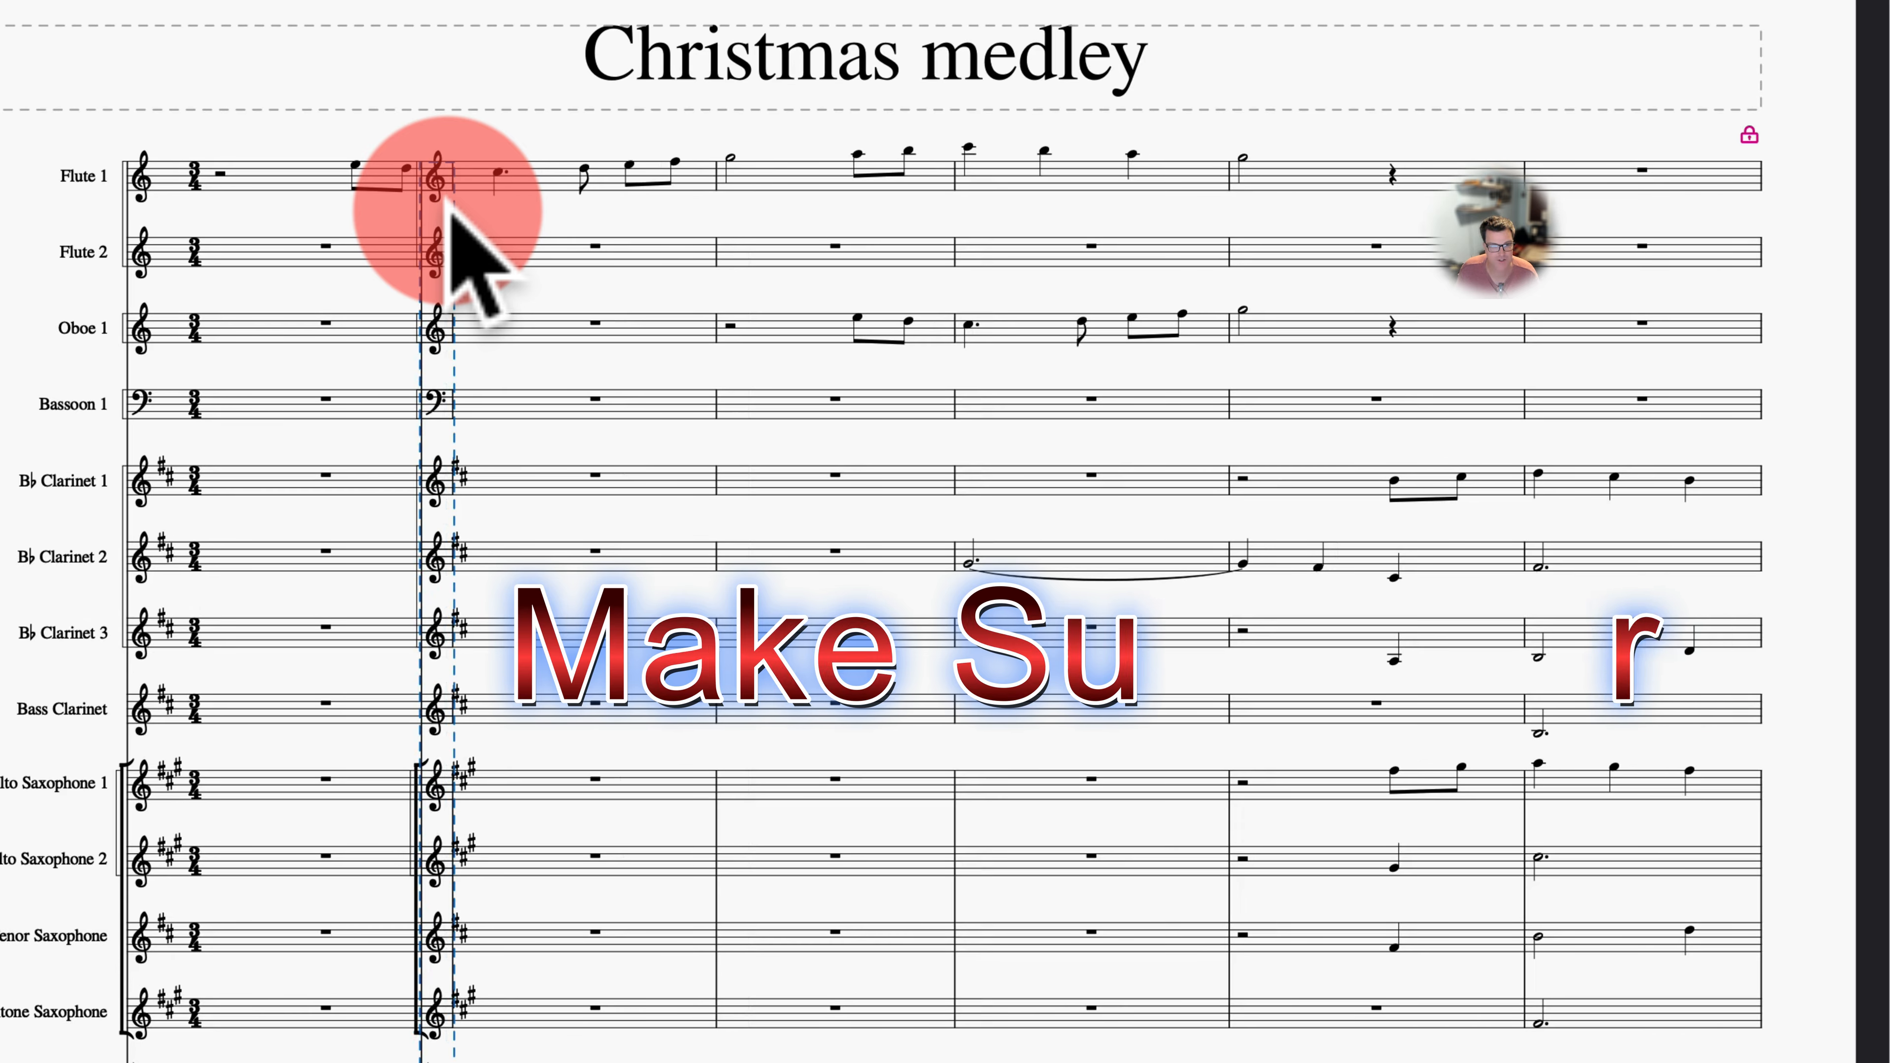
key("Left")
key("Left")
key("Left")
key("Left")
key("Left")
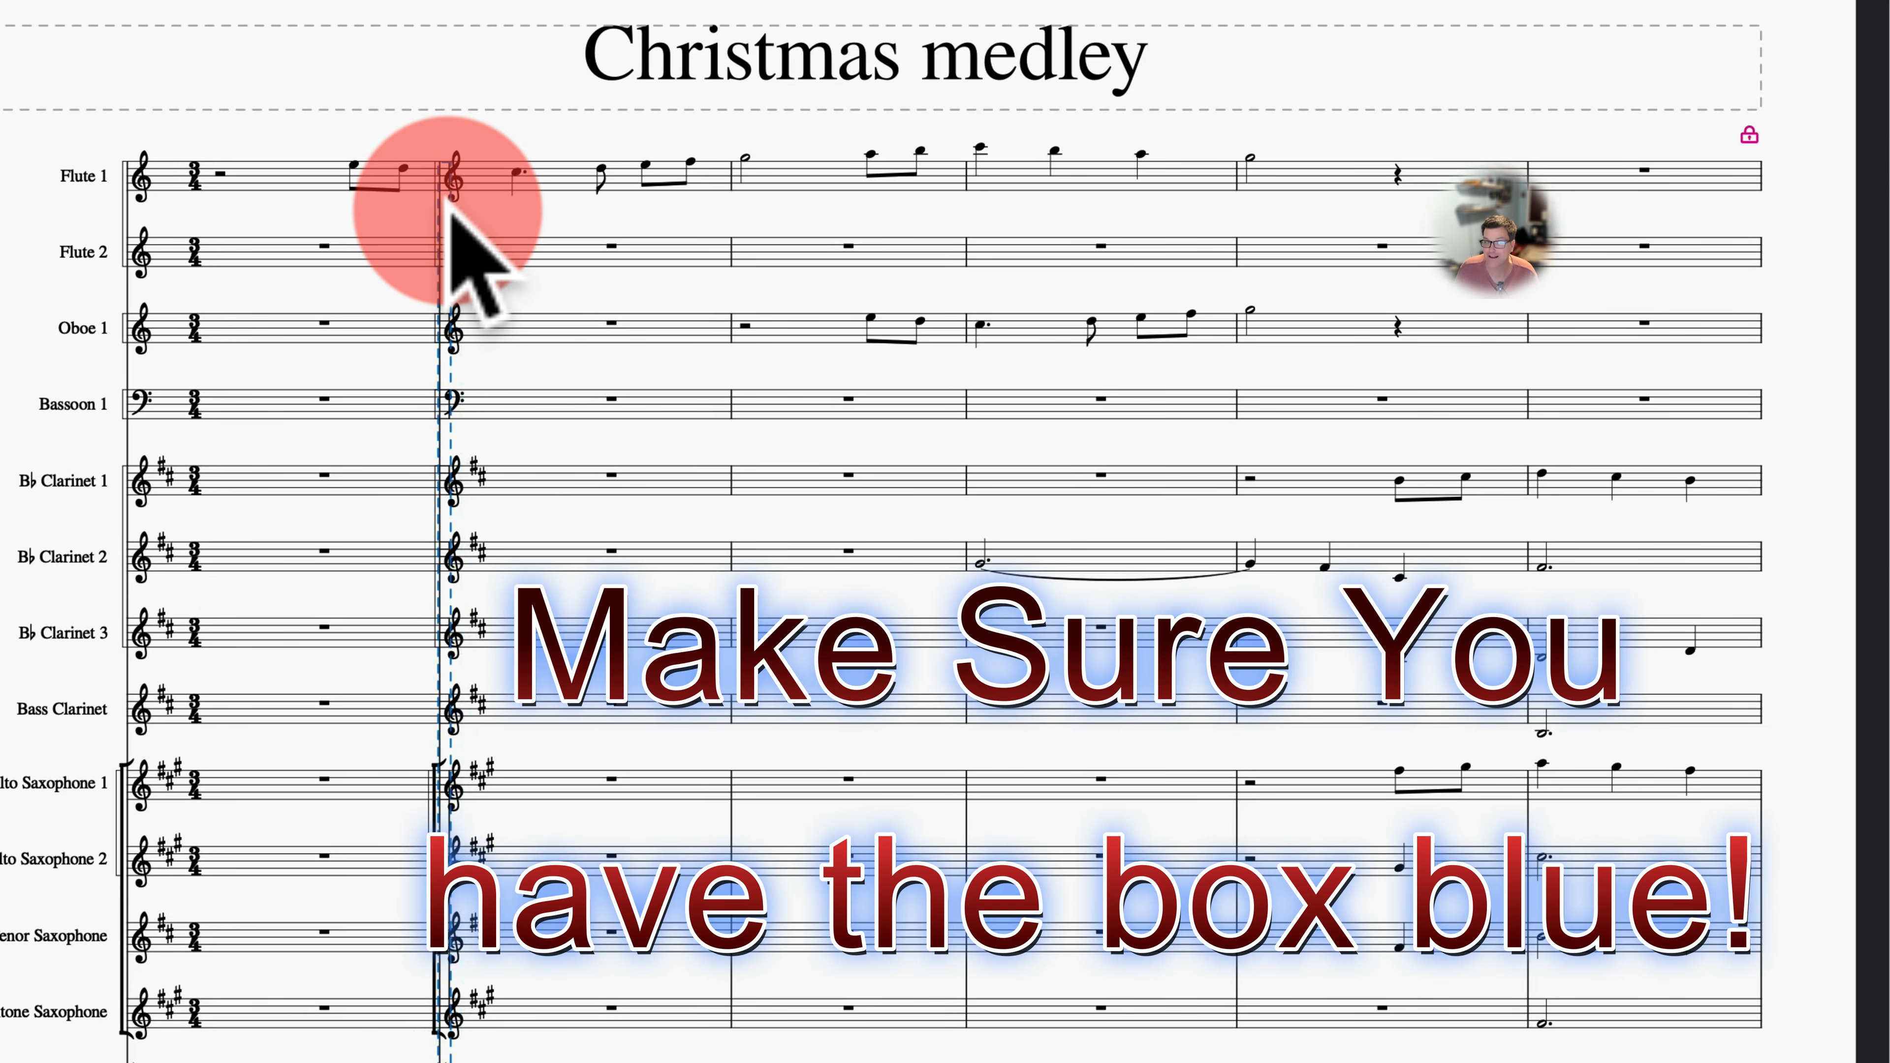
- Widen the horizontal frame to open a larger gap between measures 1 and 2
key("Right")
key("Right")
key("Right")
key("Right")
key("Right")
key("Right")
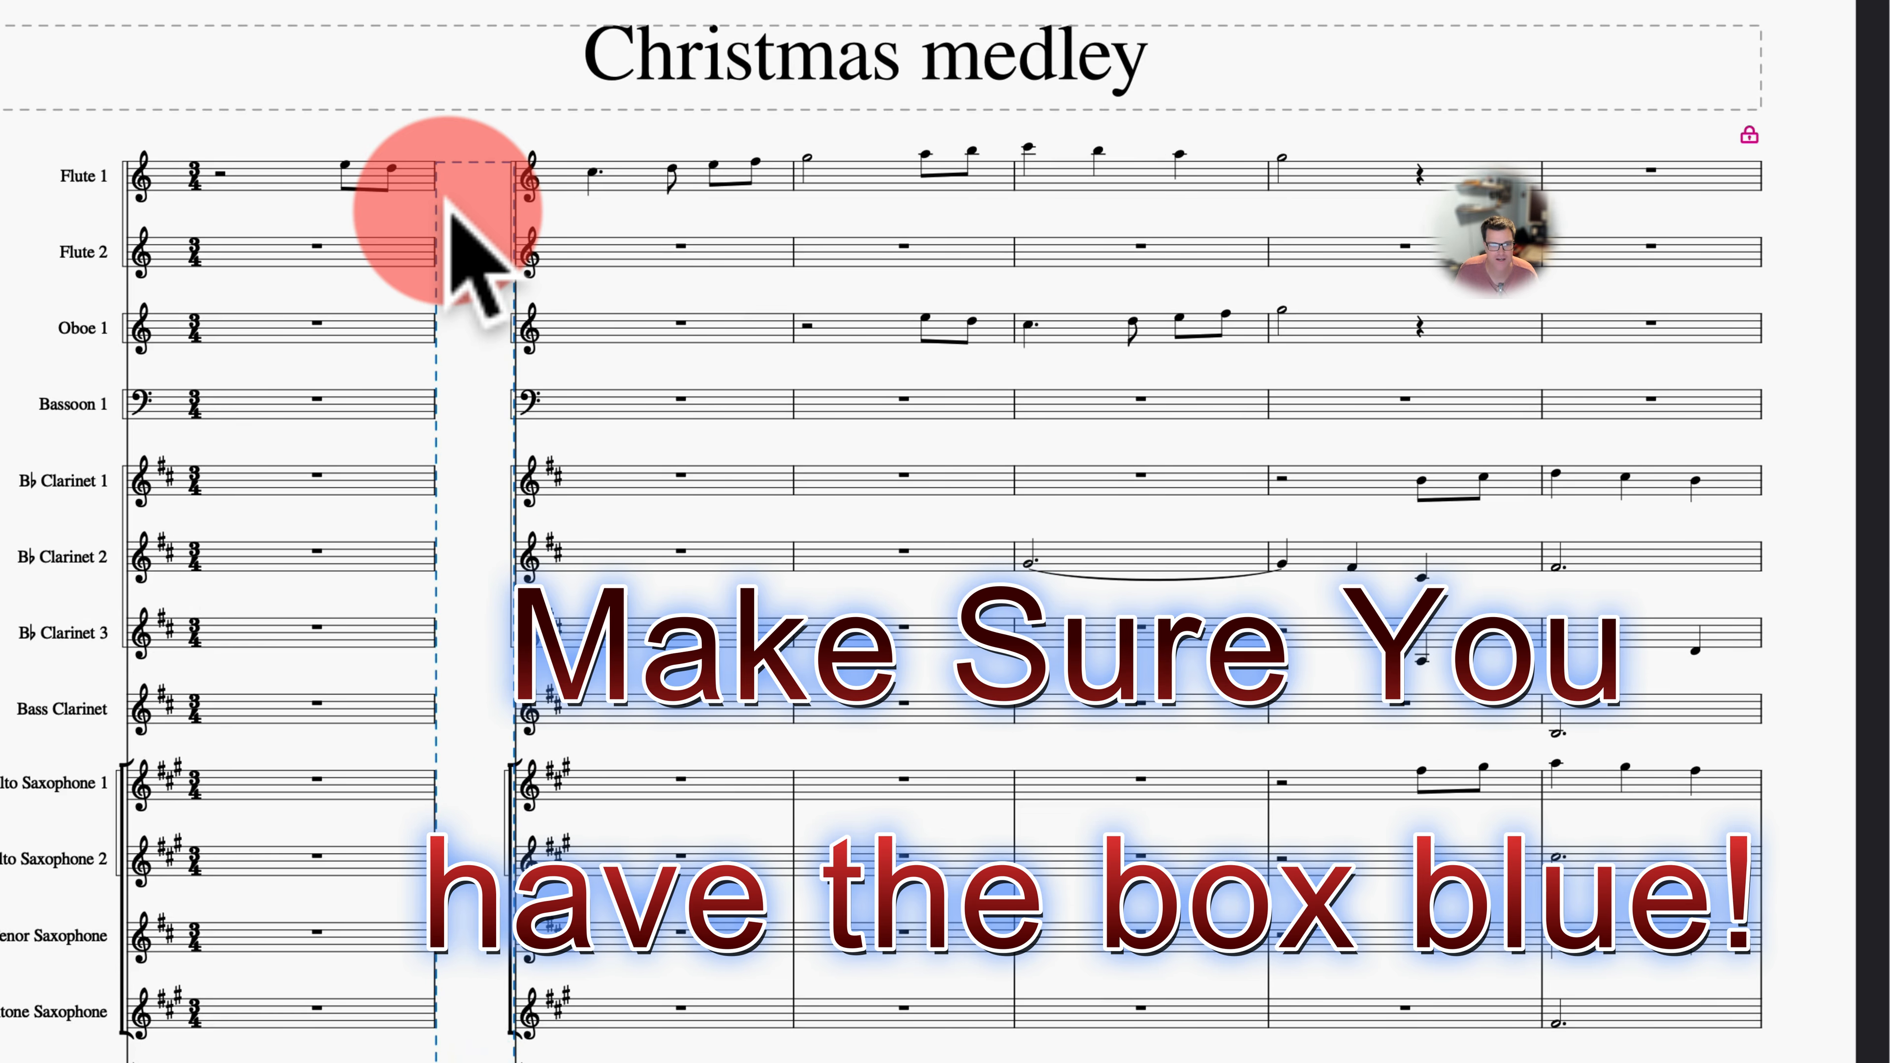
key("Right")
key("Right")
key("Right")
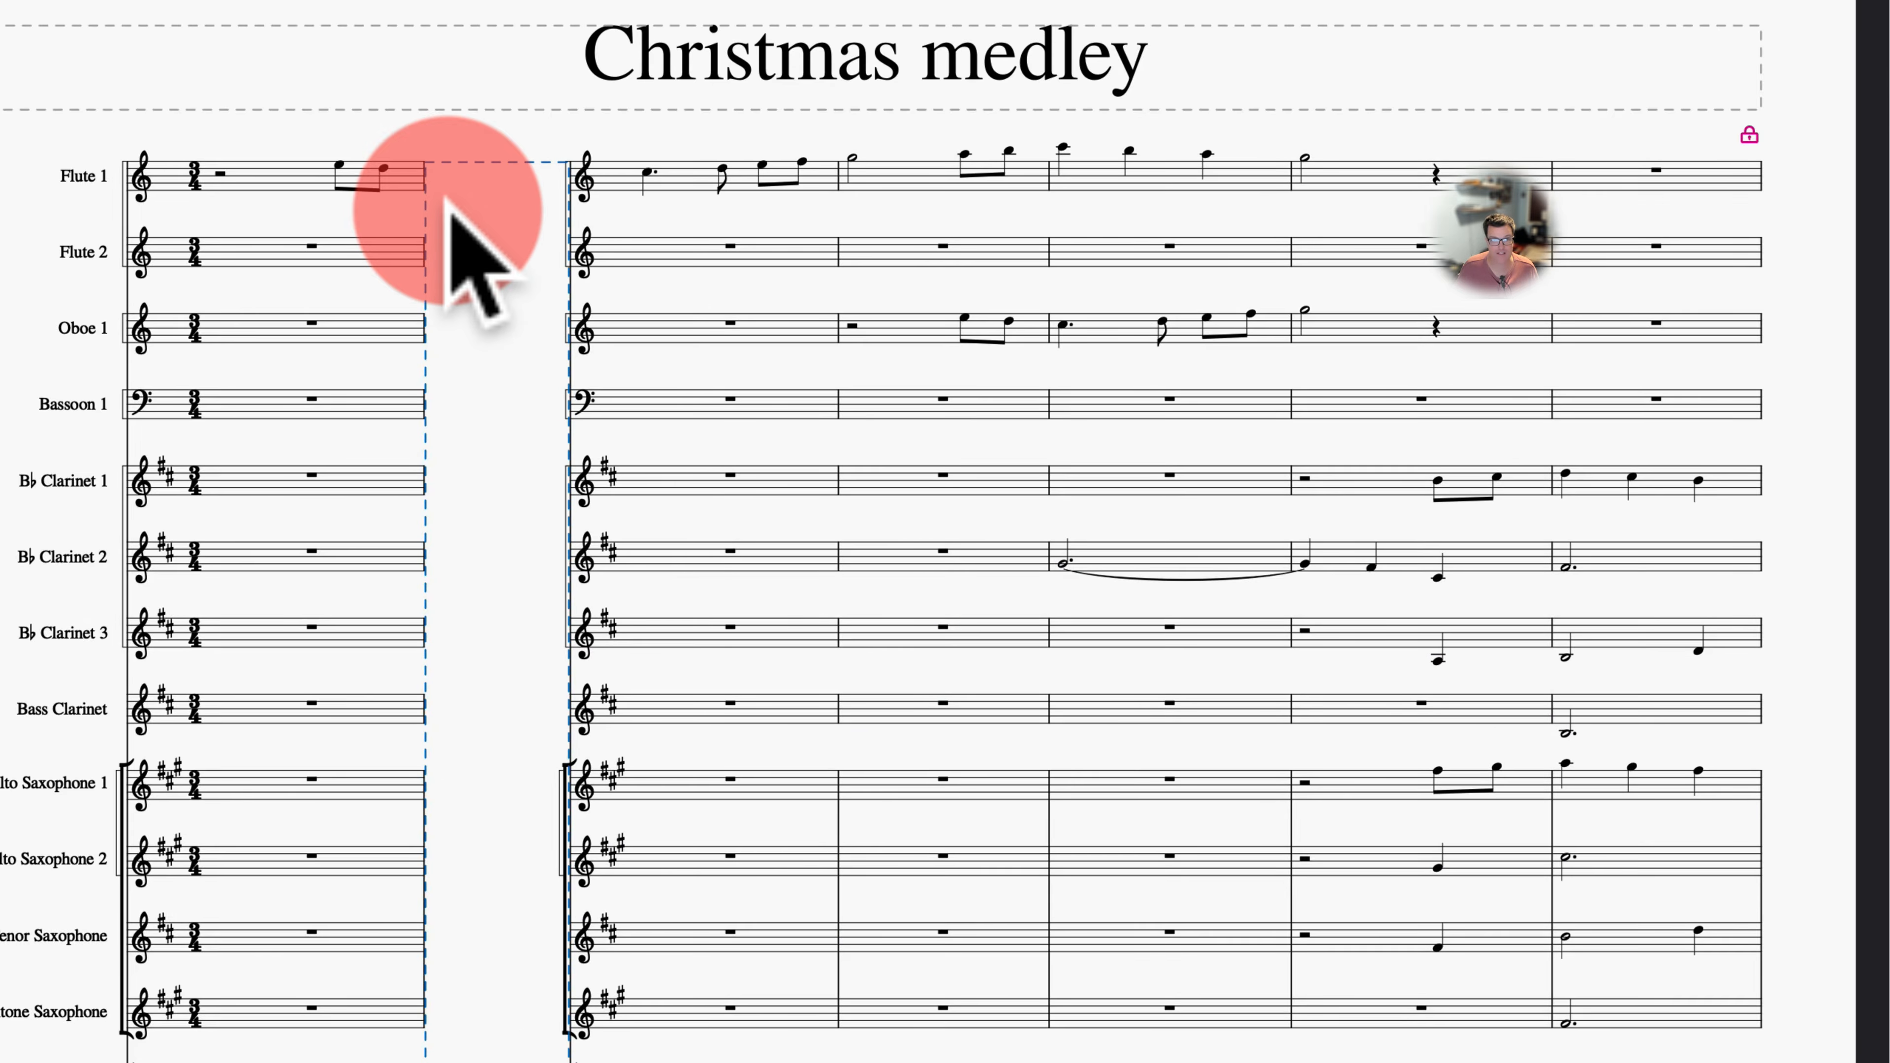
- Narrow the horizontal frame between measures 1 and 2 again and delete it
key("Left")
key("Left")
key("Left")
key("Left")
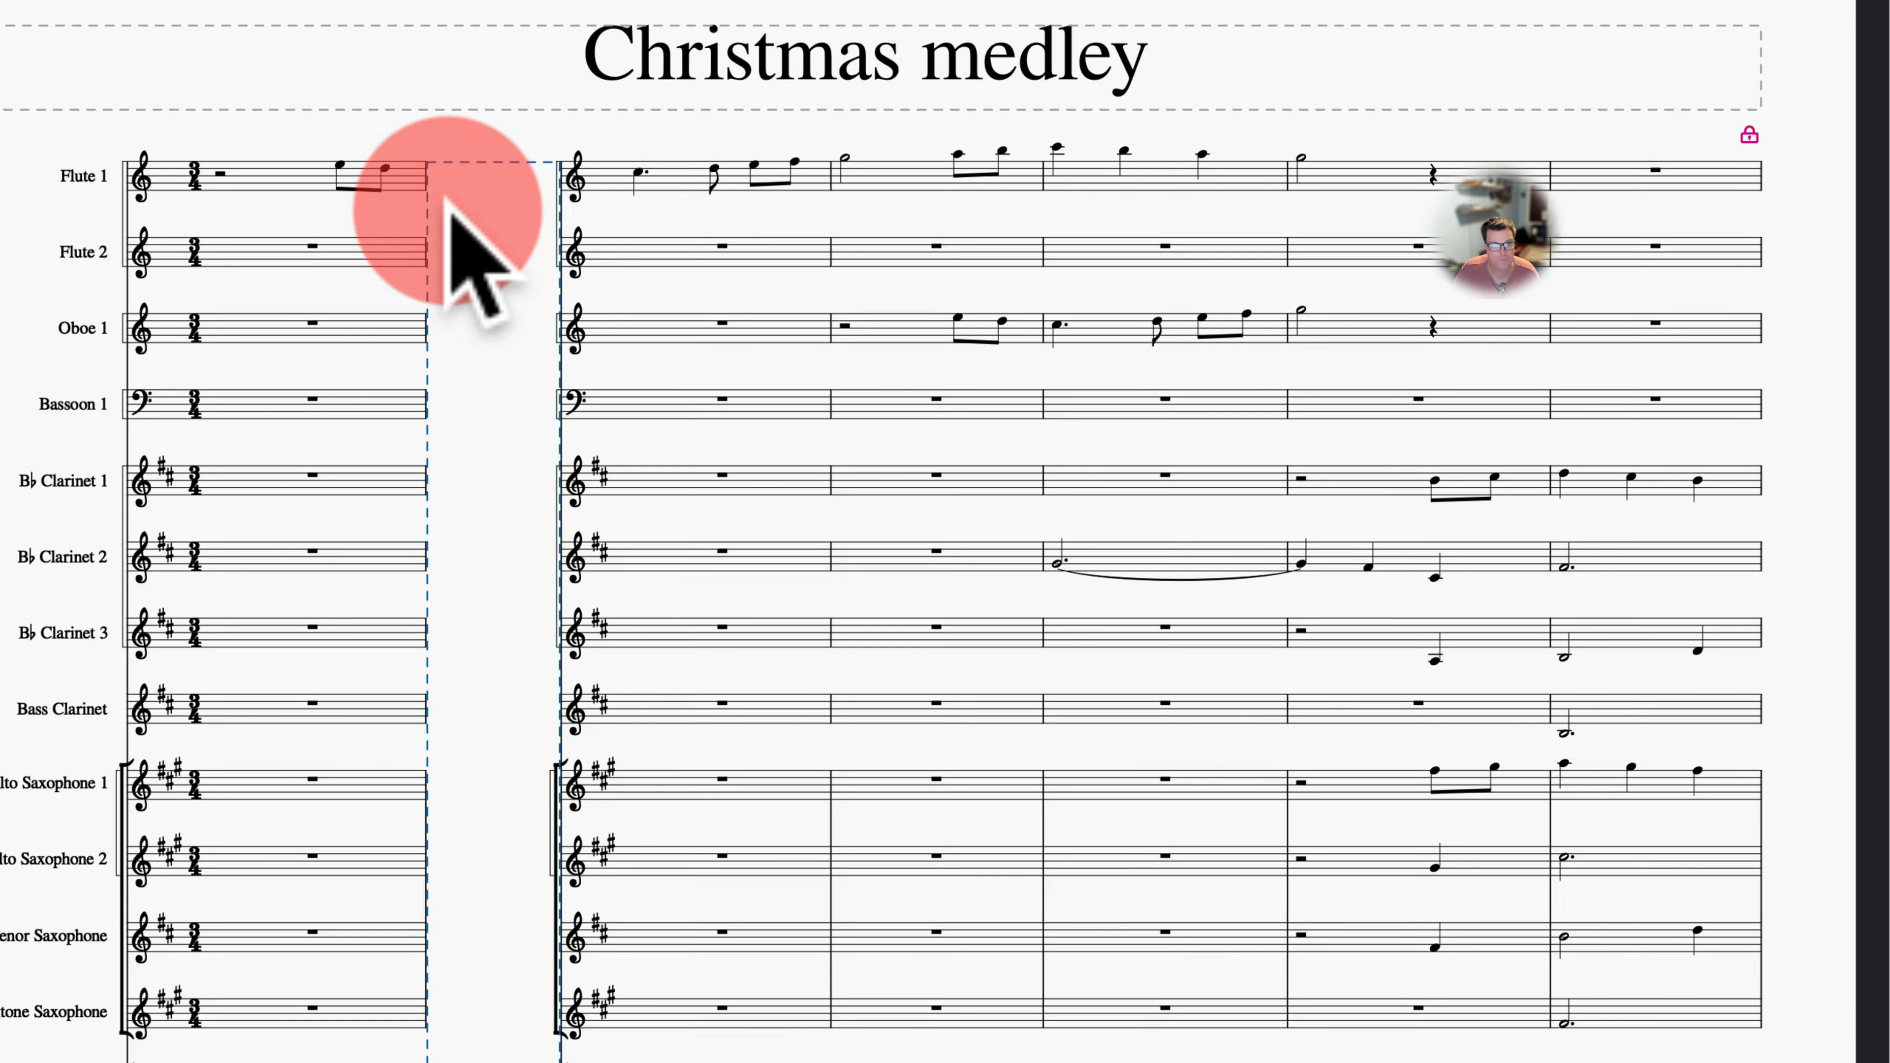
key("Left")
key("Left")
key("Left")
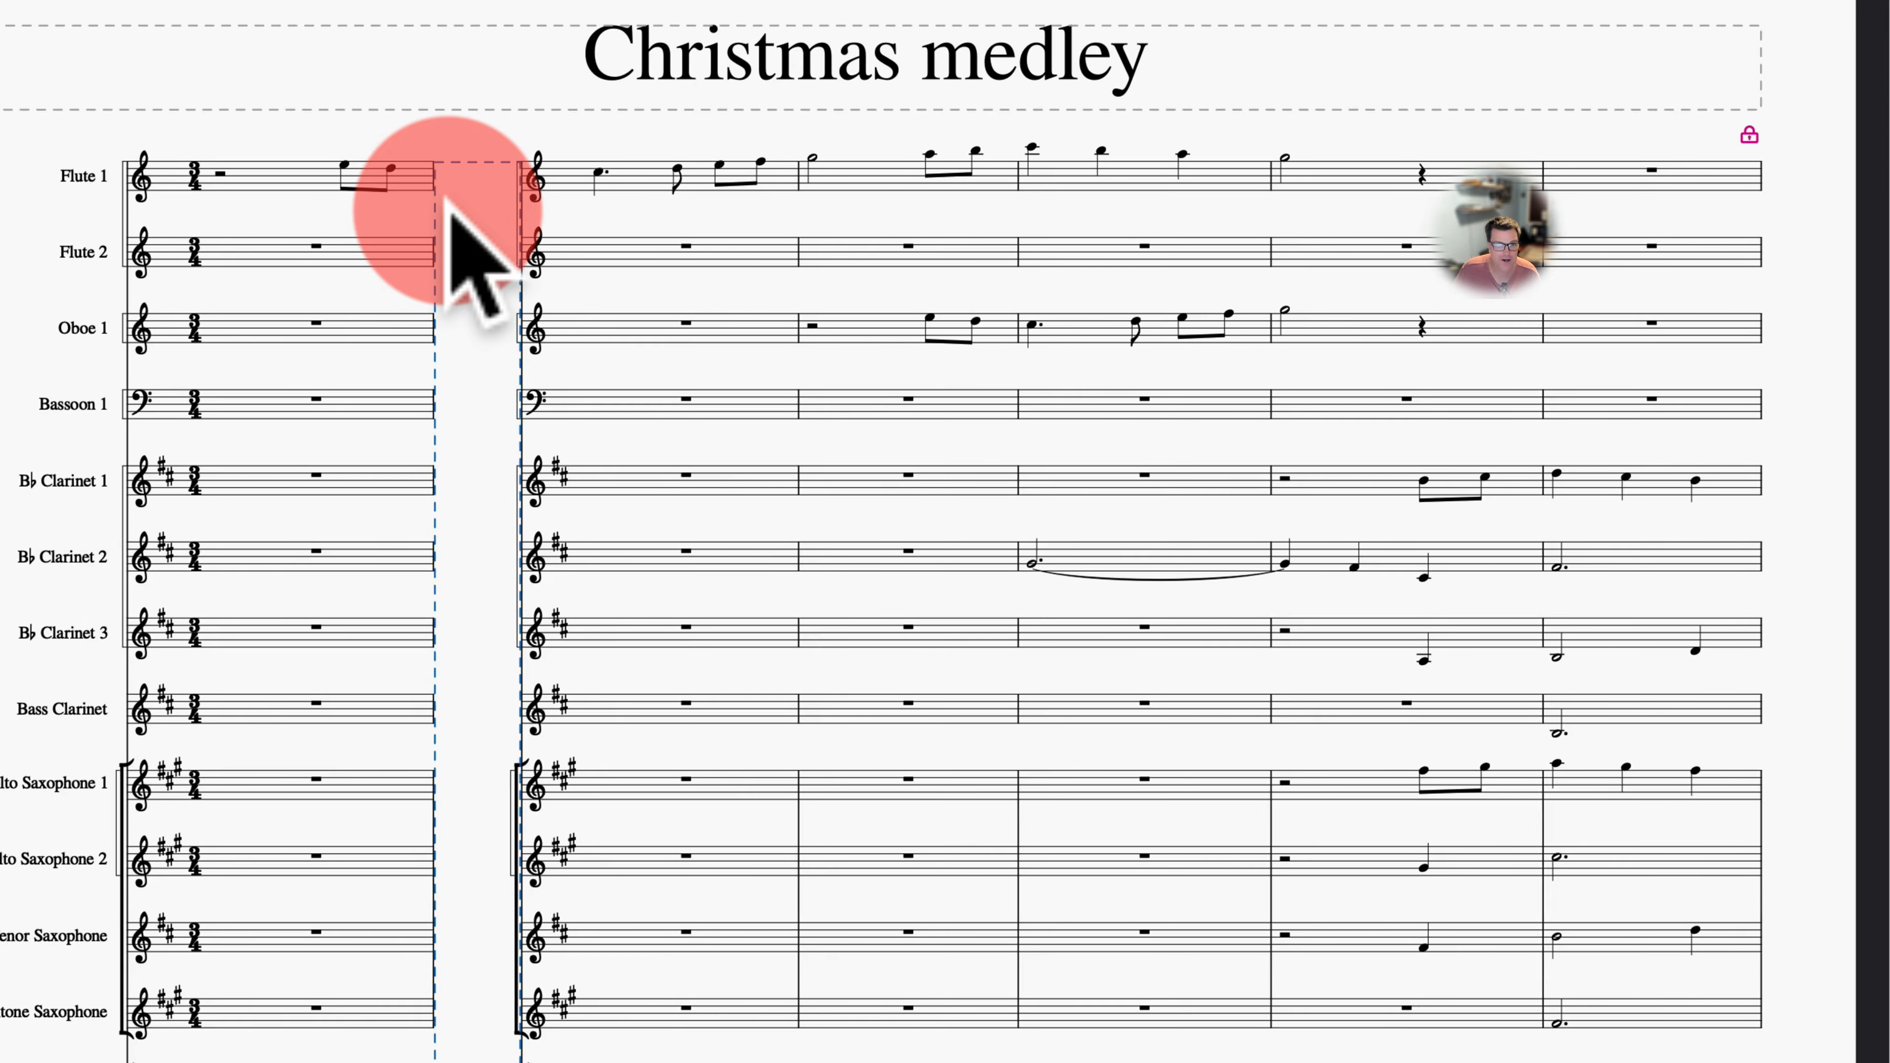
key("Left")
key("Left")
key("Left")
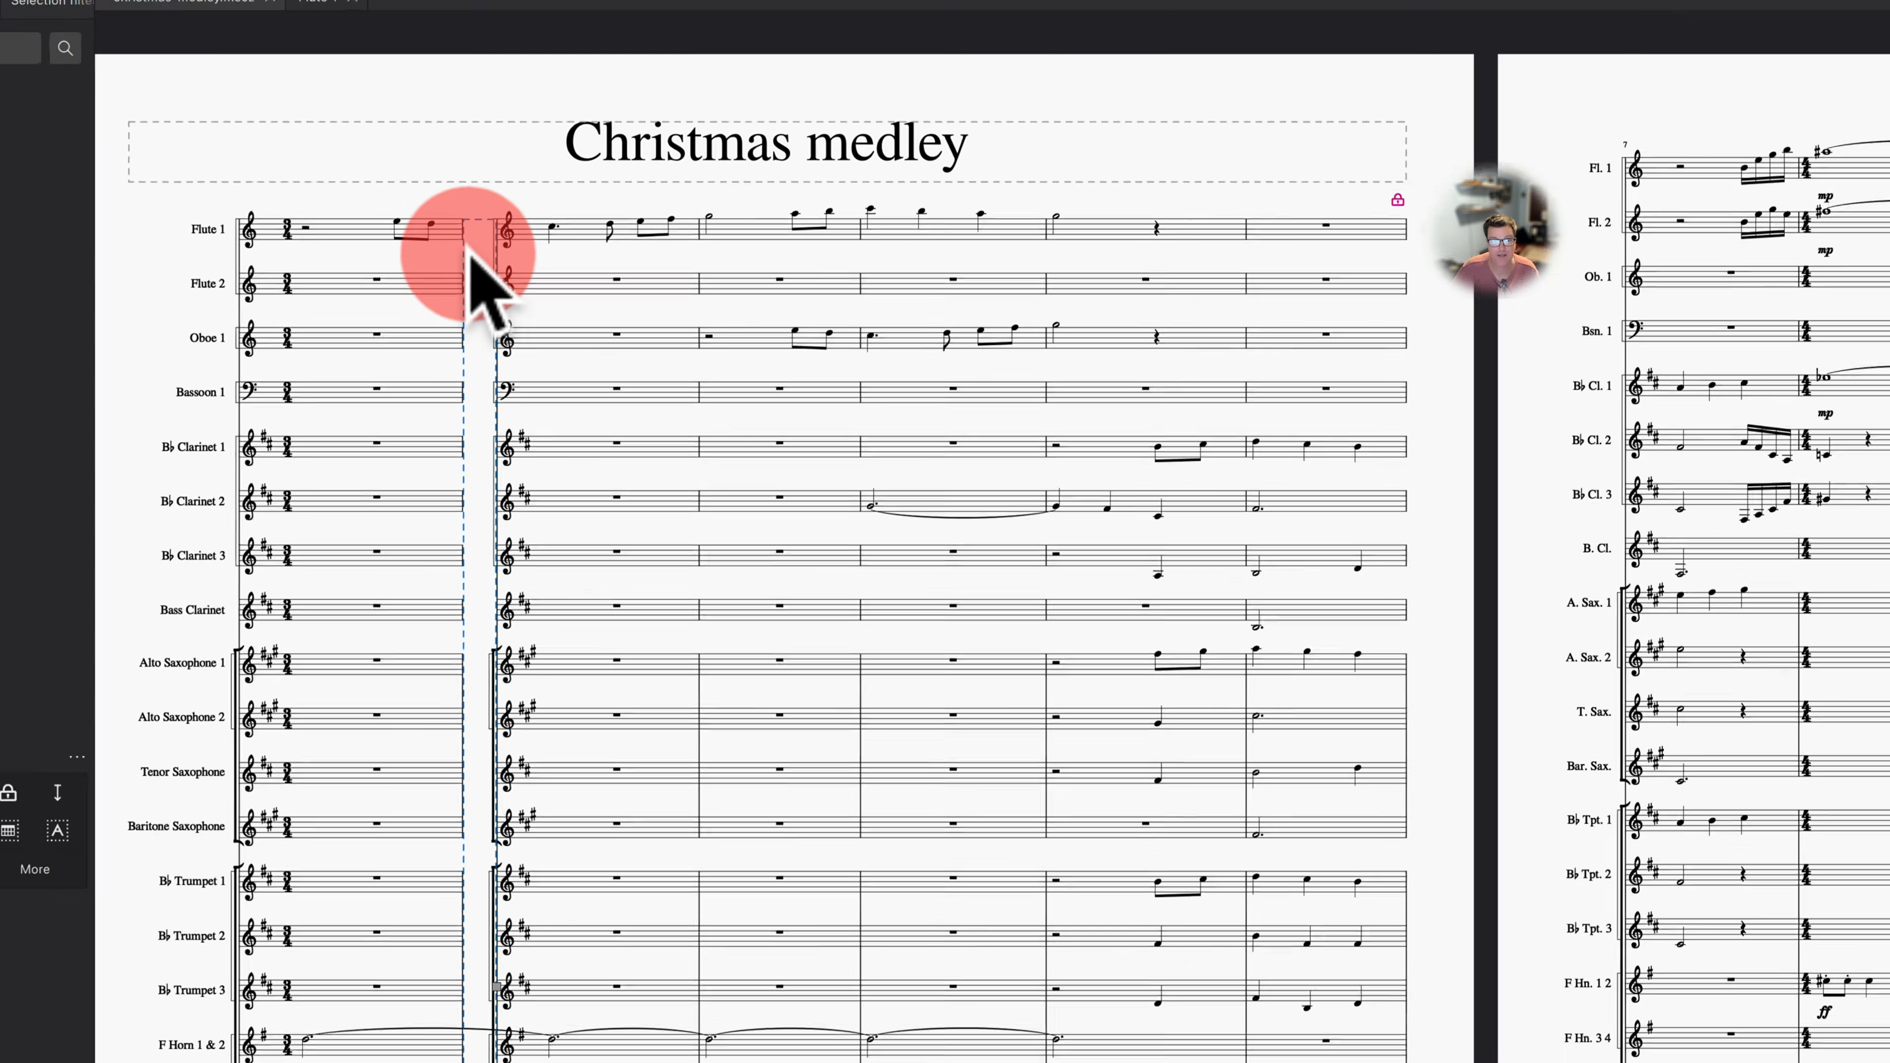
key("Delete")
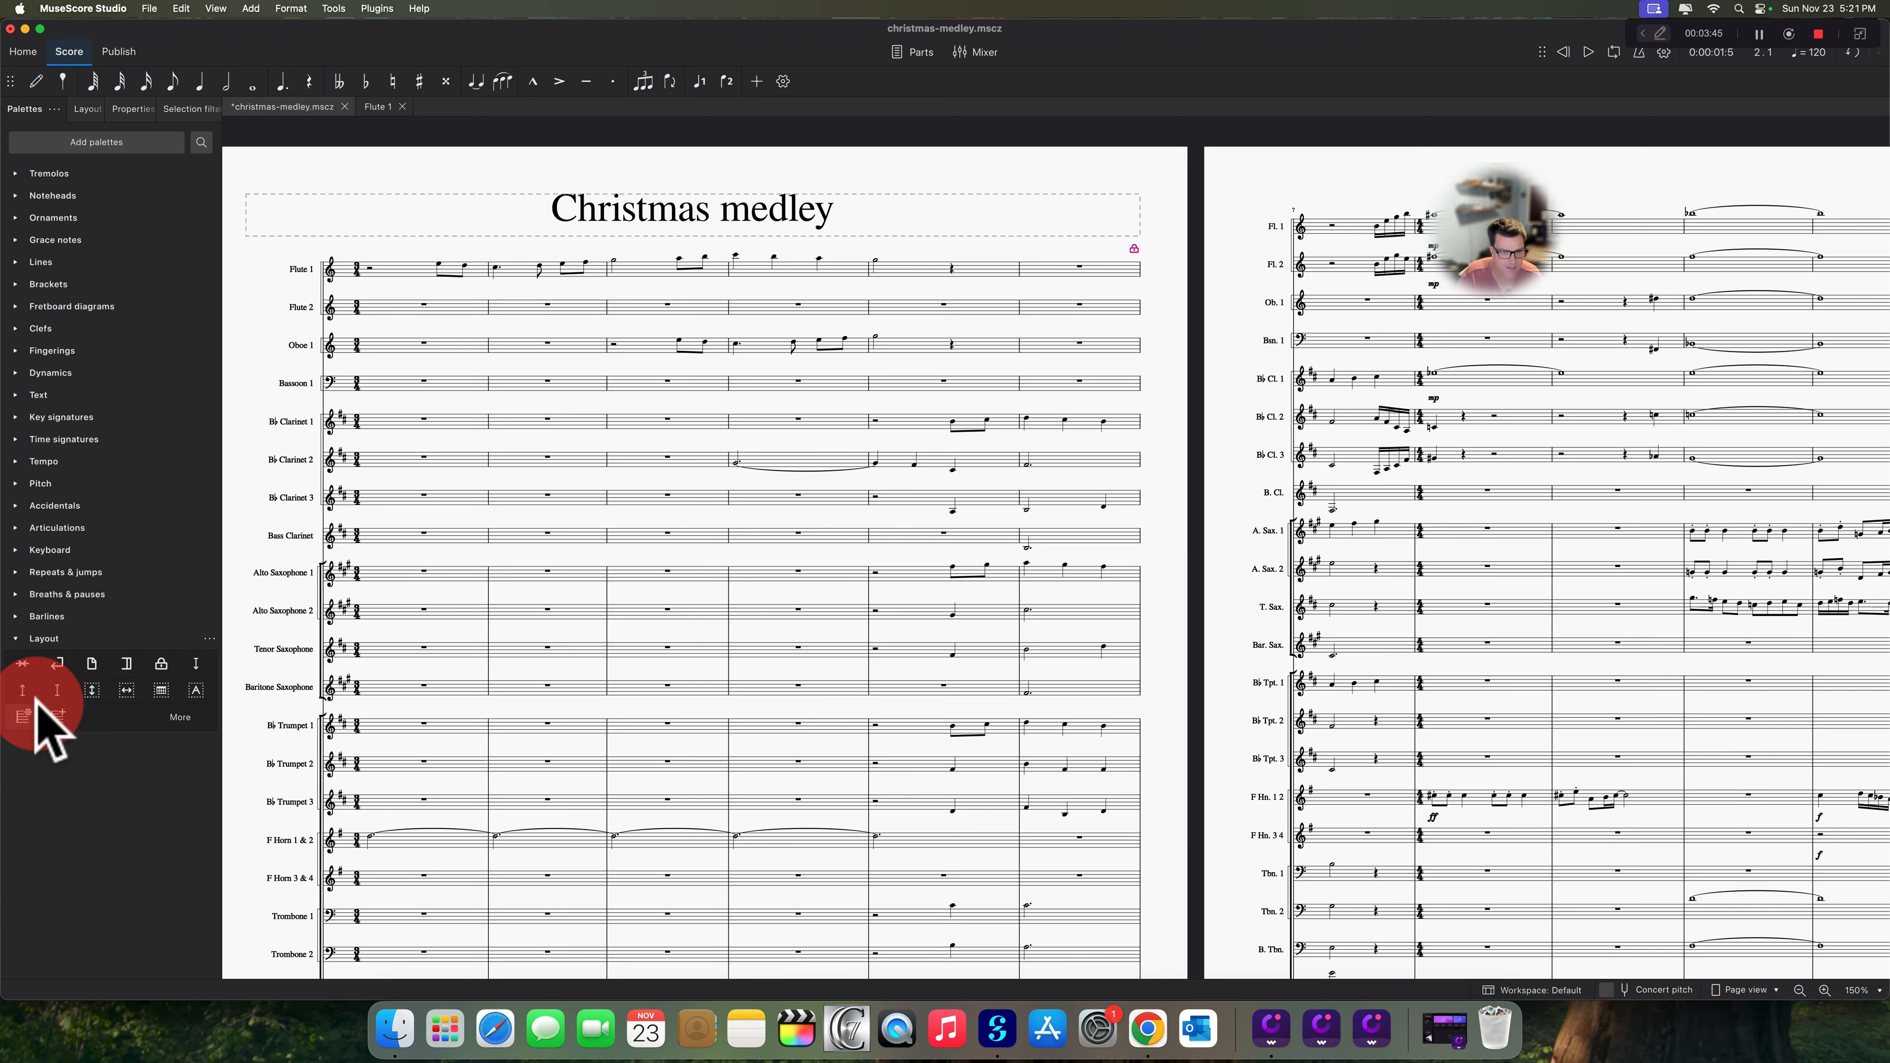
left_click(180, 717)
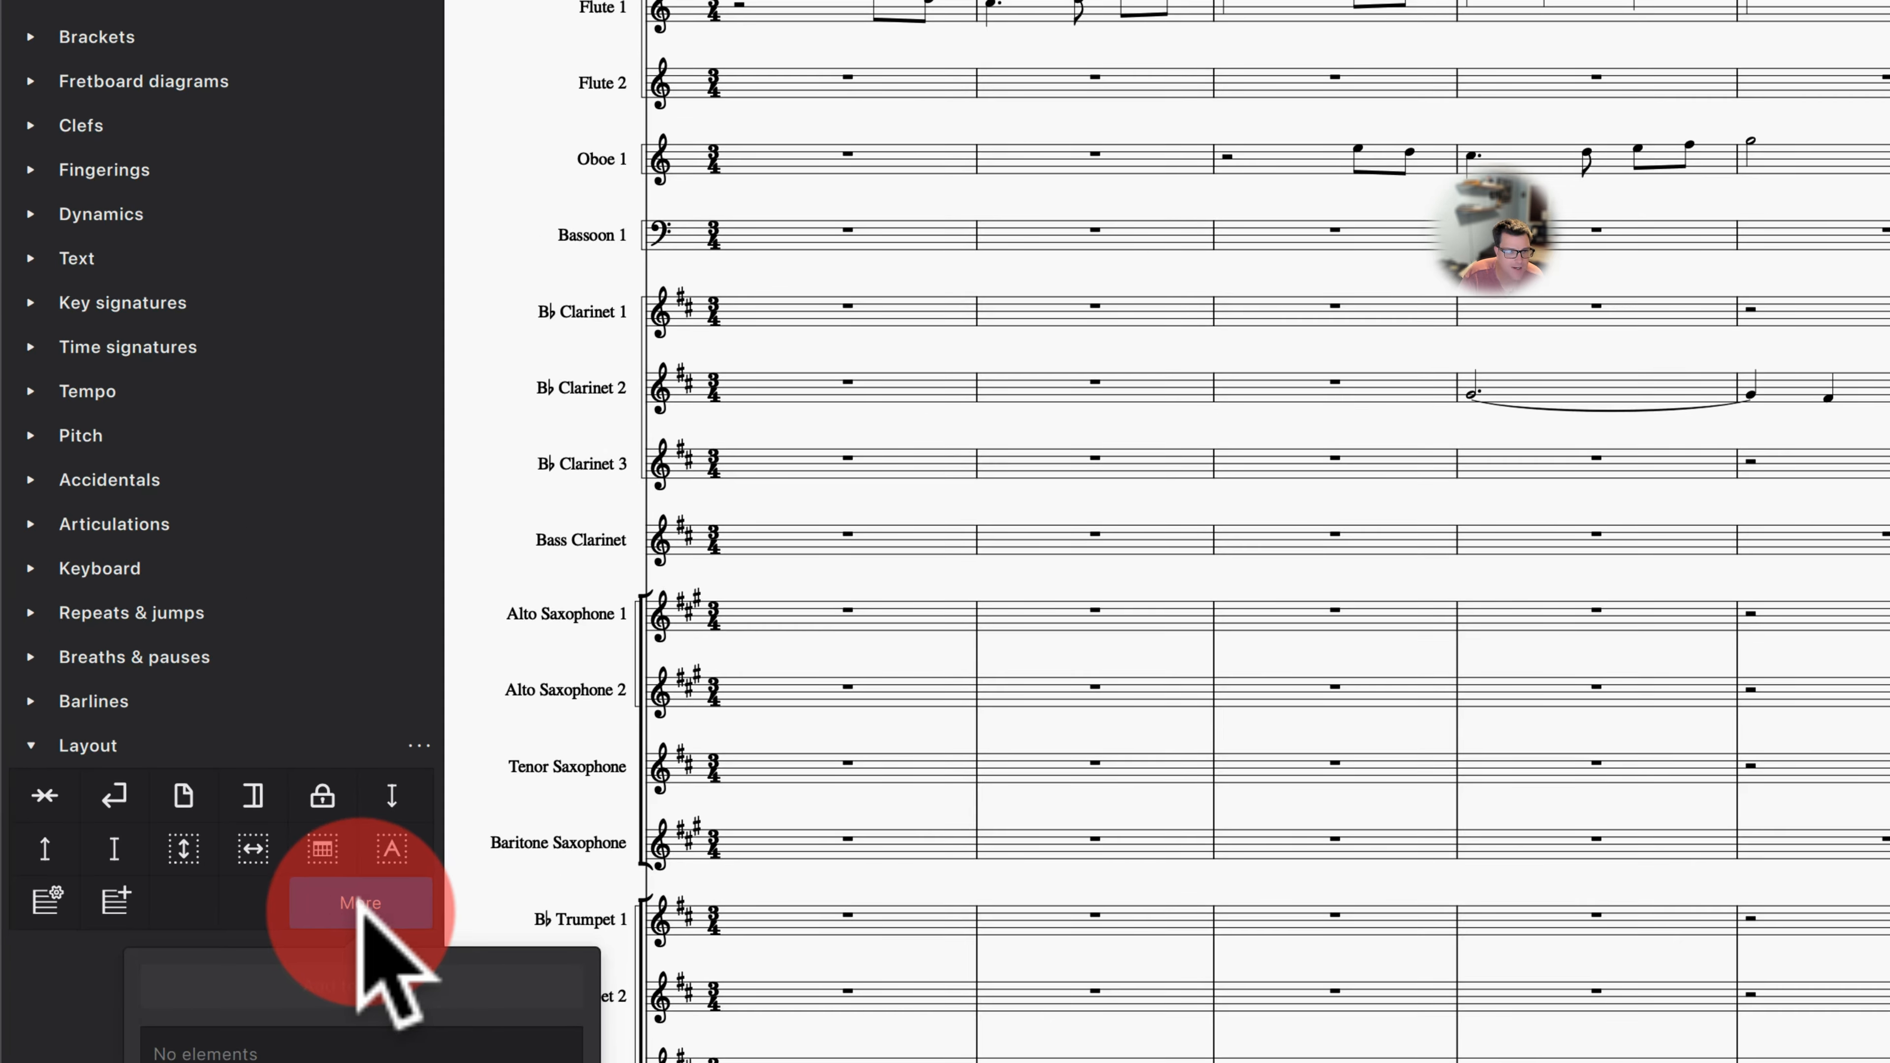
left_click(200, 739)
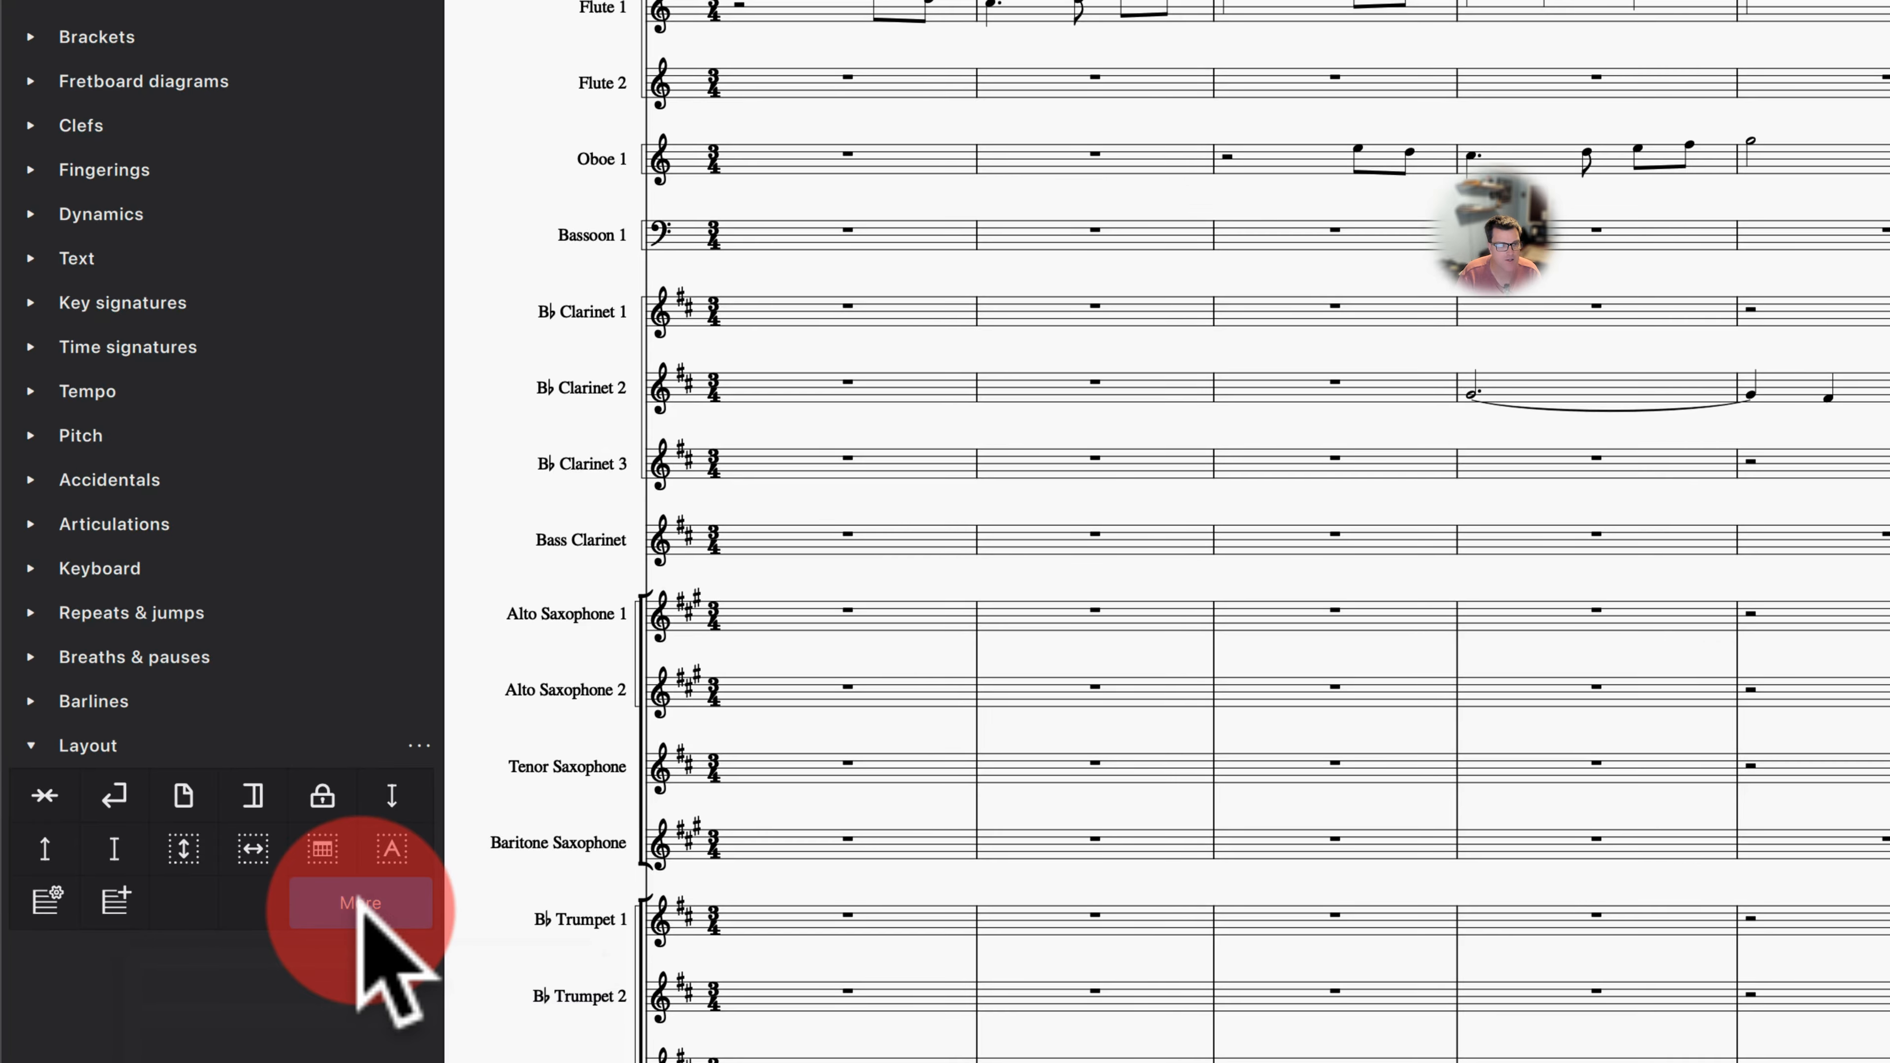
left_click(360, 902)
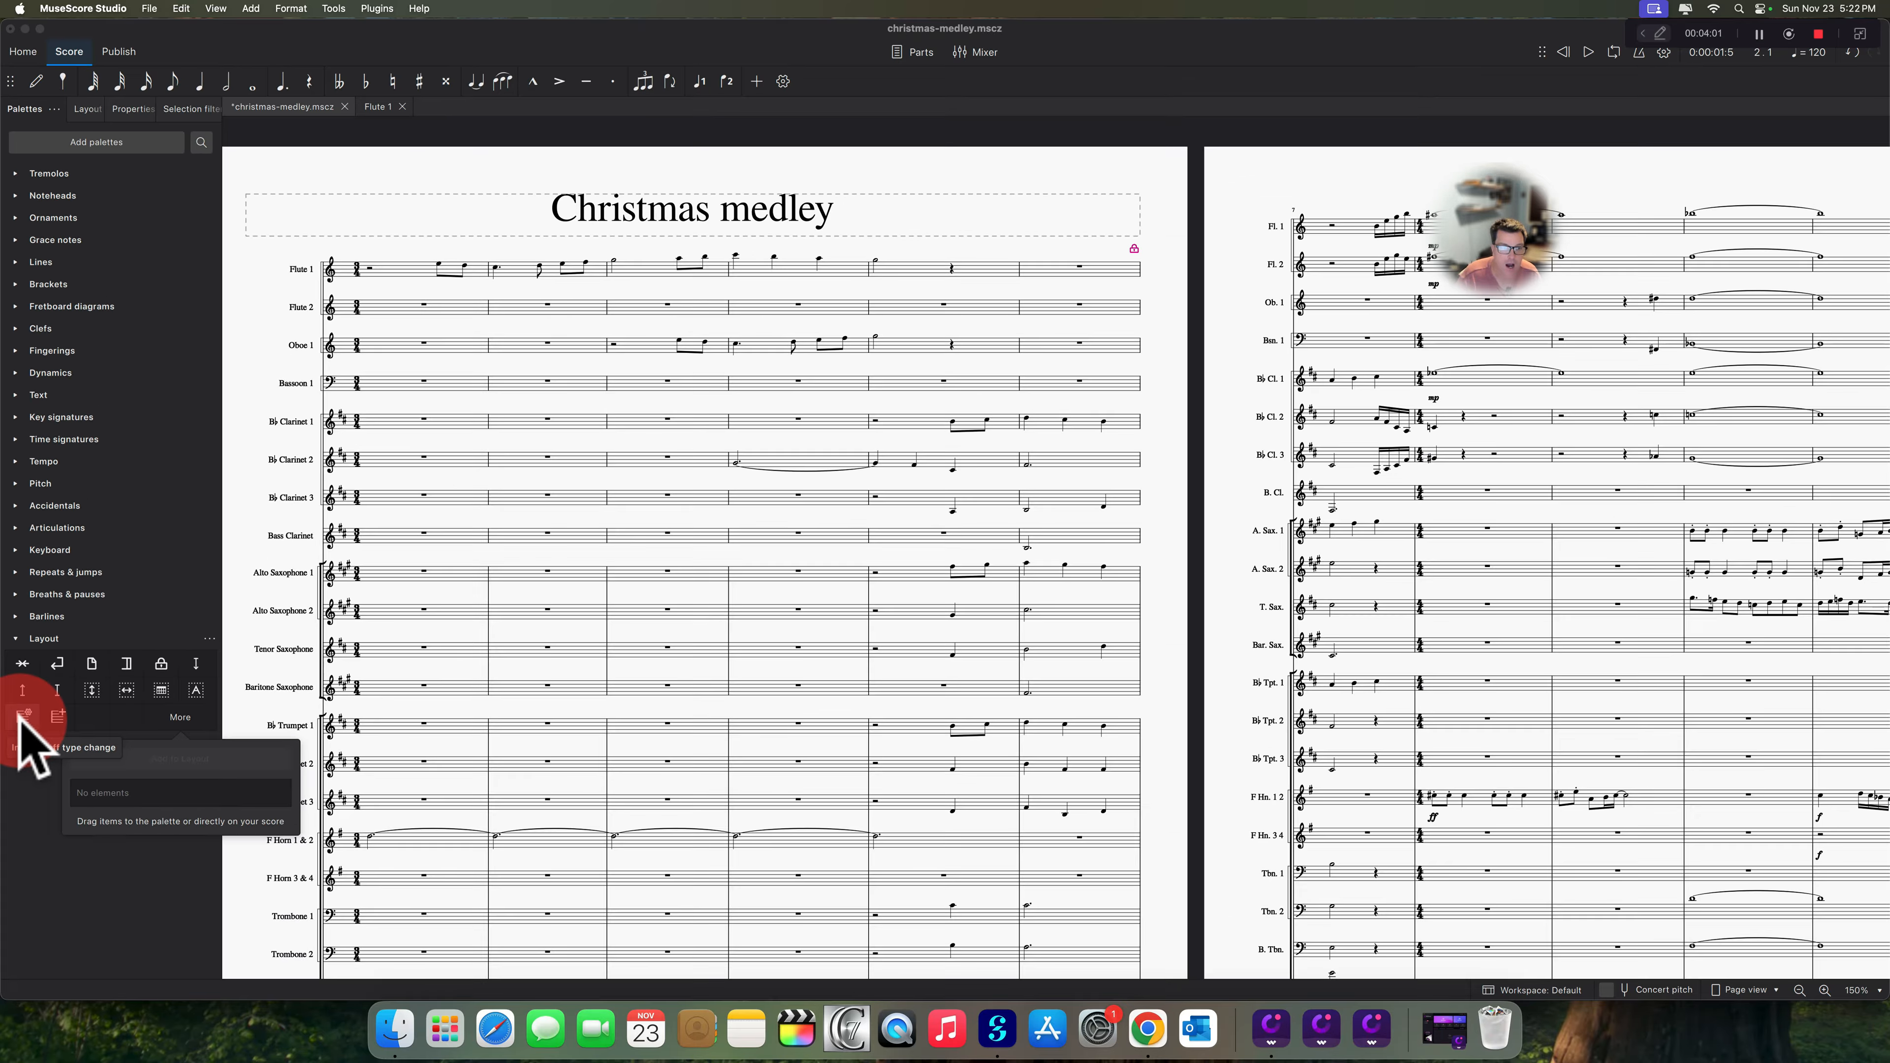
left_click(20, 721)
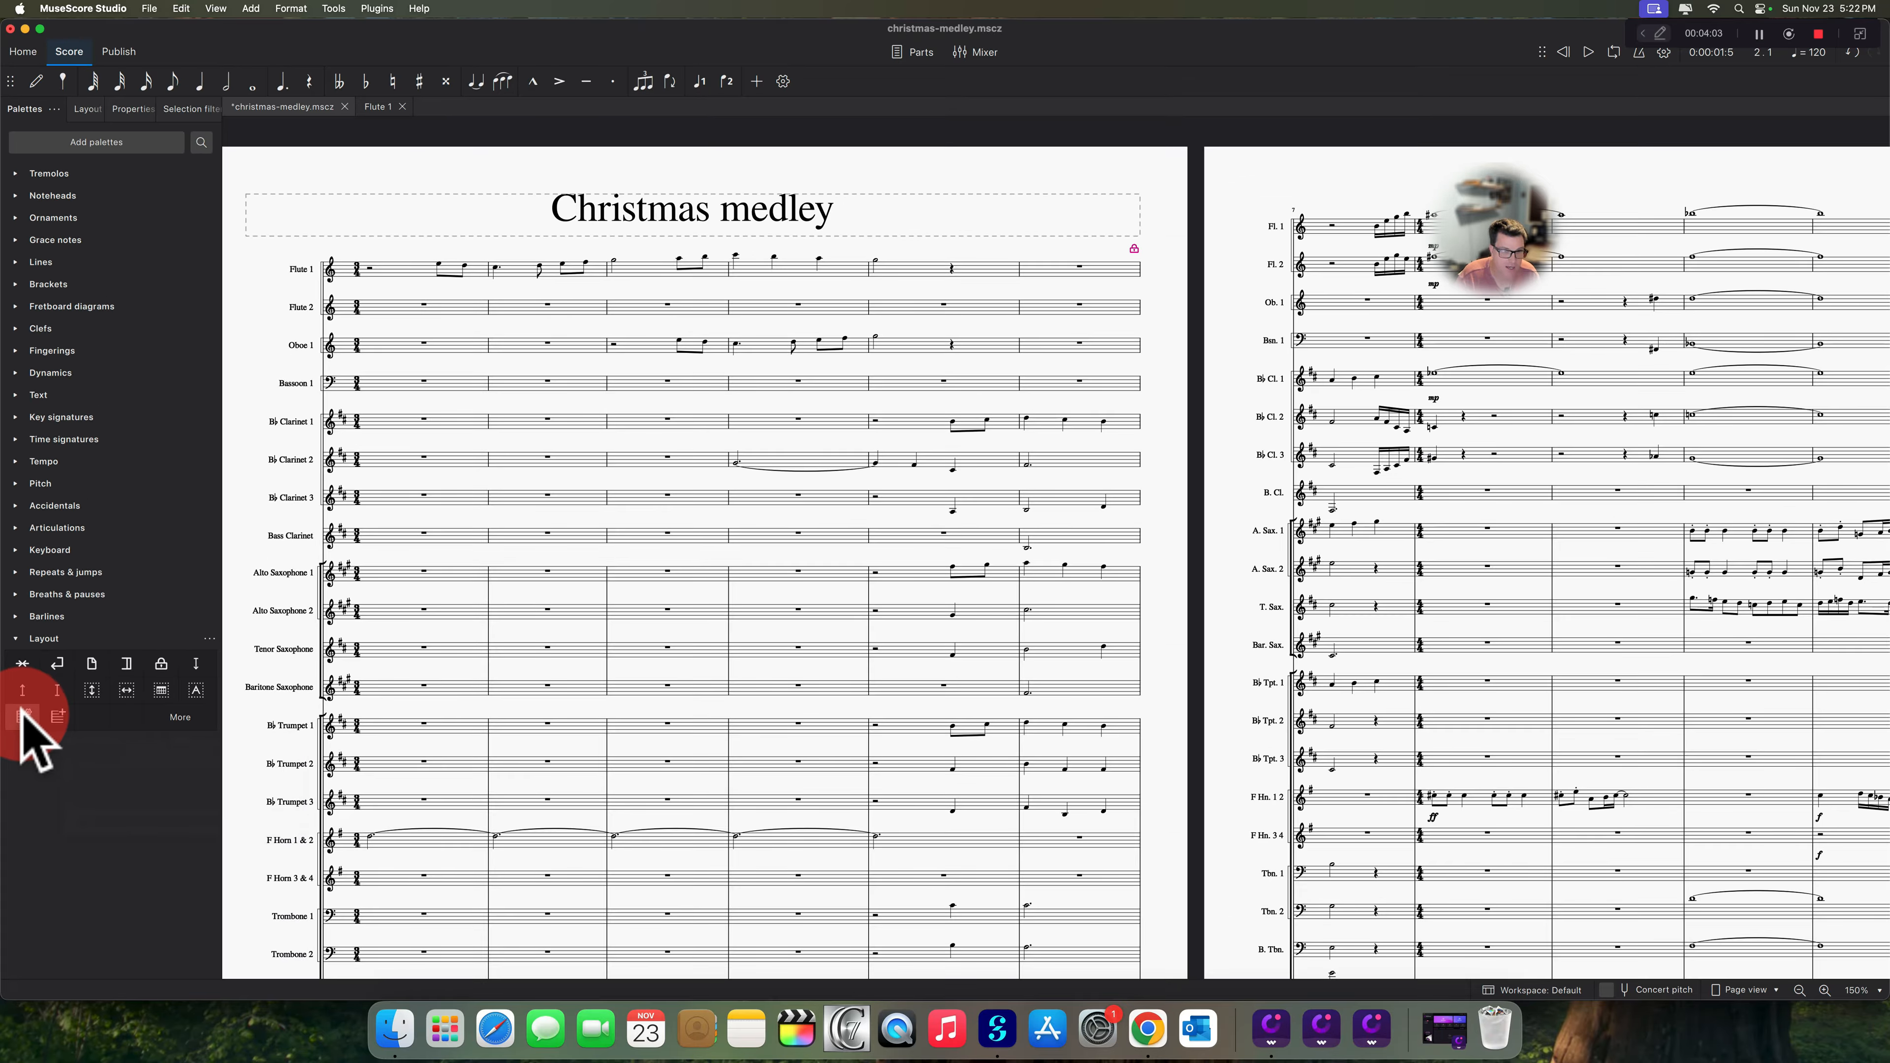
- Add a staff type change to measure 1 of the Flute 1 staff and open its properties
mouse_move(28, 712)
left_mouse_down()
mouse_move(302, 277)
mouse_move(351, 245)
left_mouse_up()
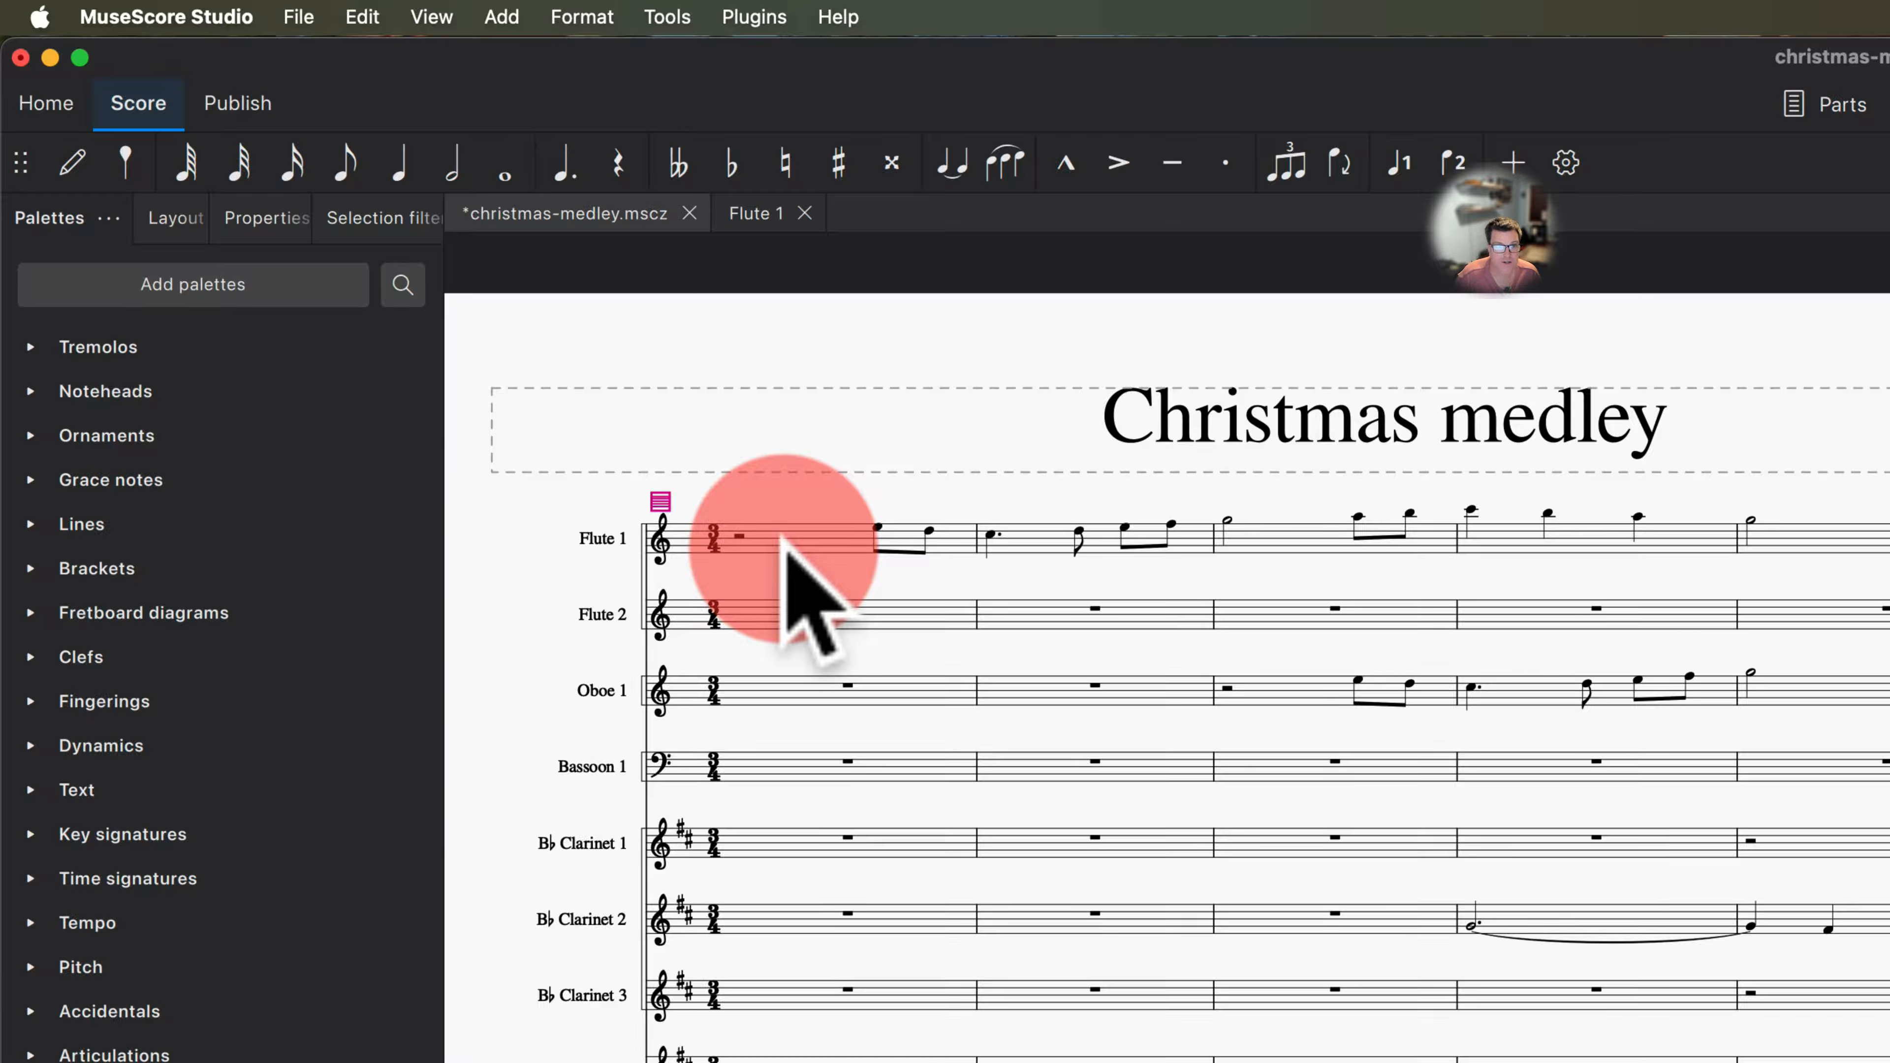
left_click(663, 499)
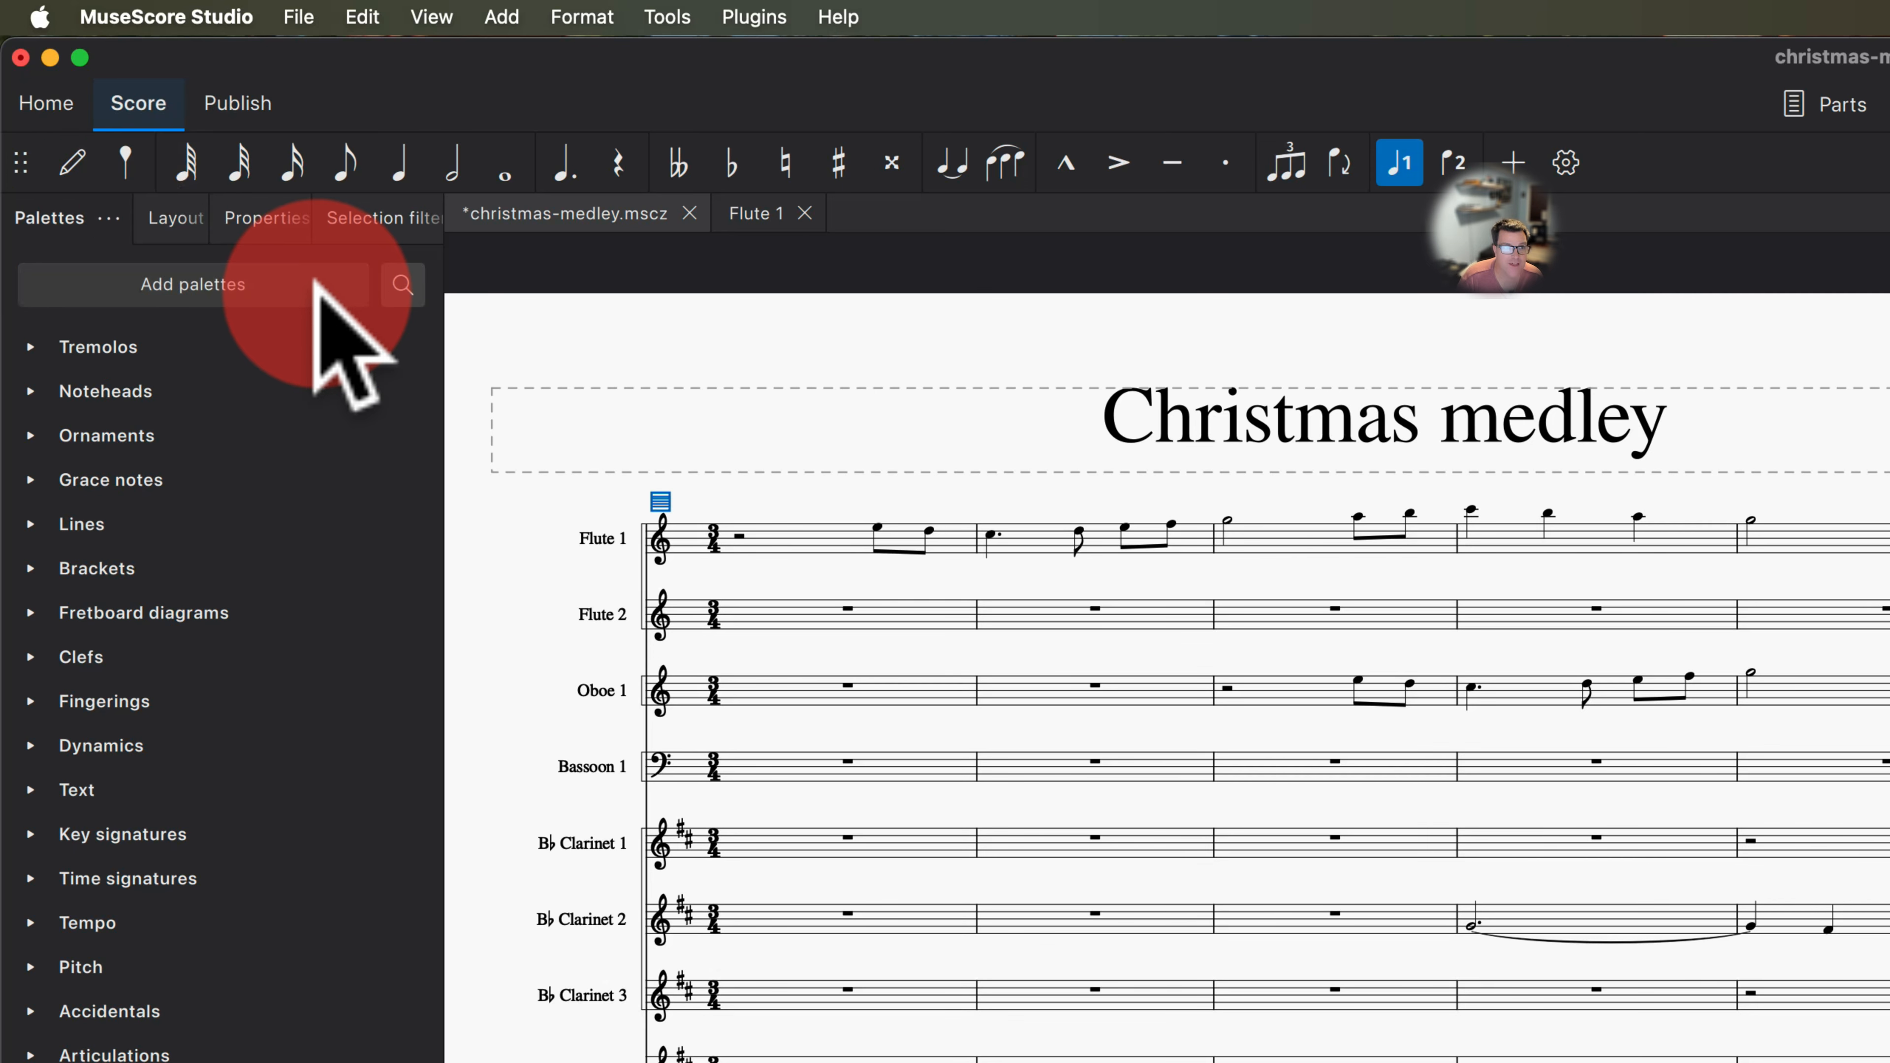
left_click(261, 216)
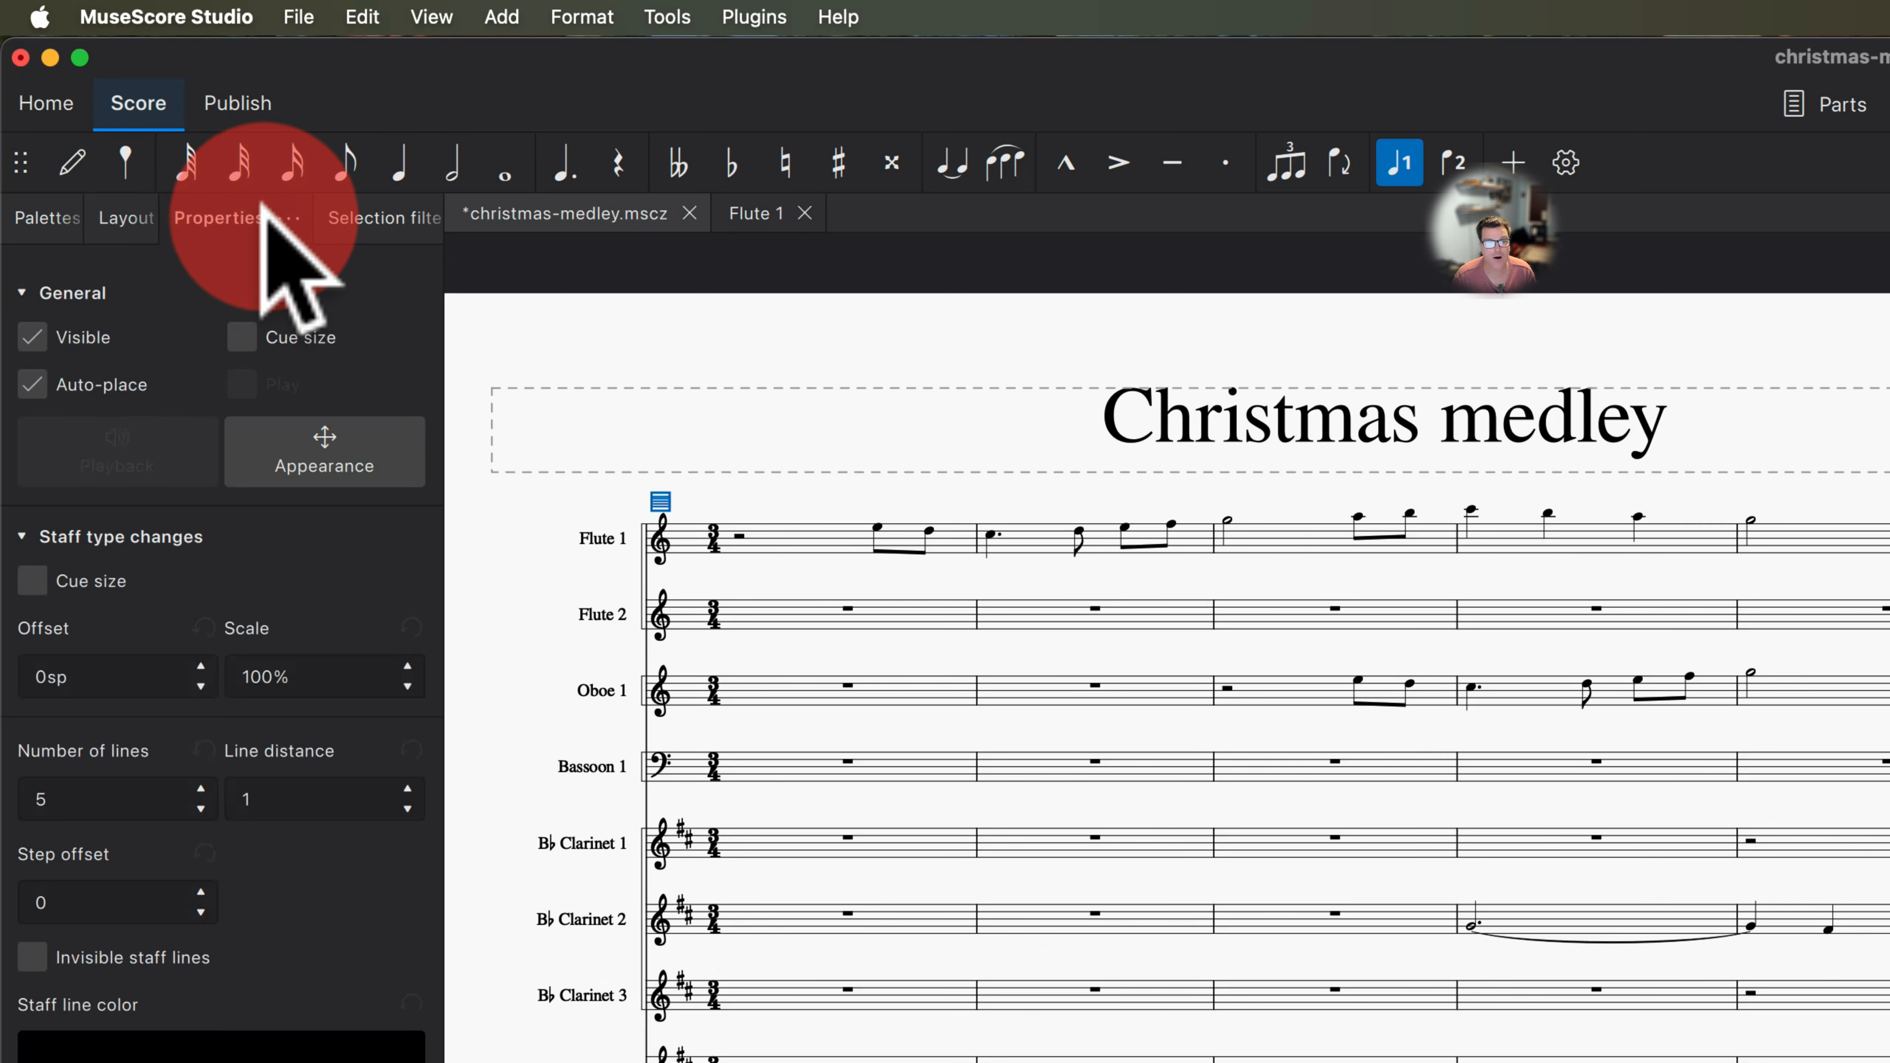
- Turn on cue size for the Flute 1 staff type change in measure 1, and delete the change
left_click(33, 581)
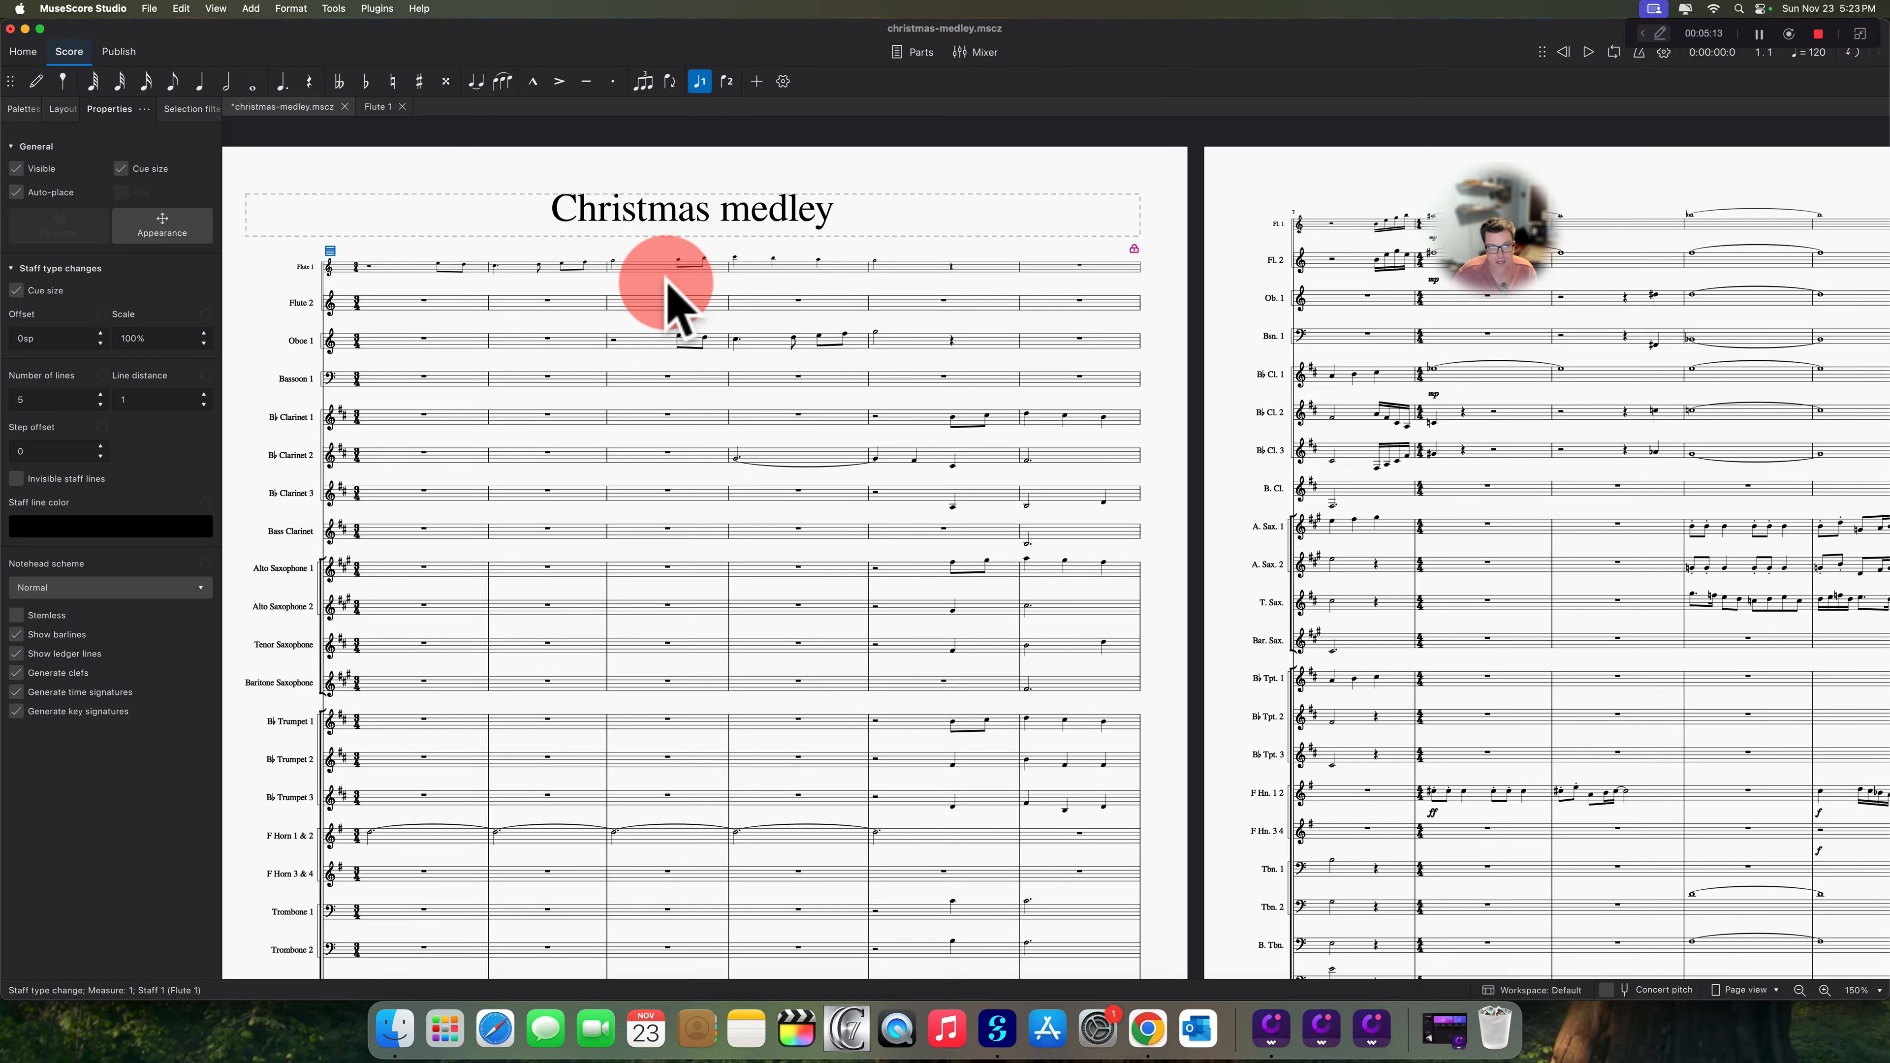
key("Delete")
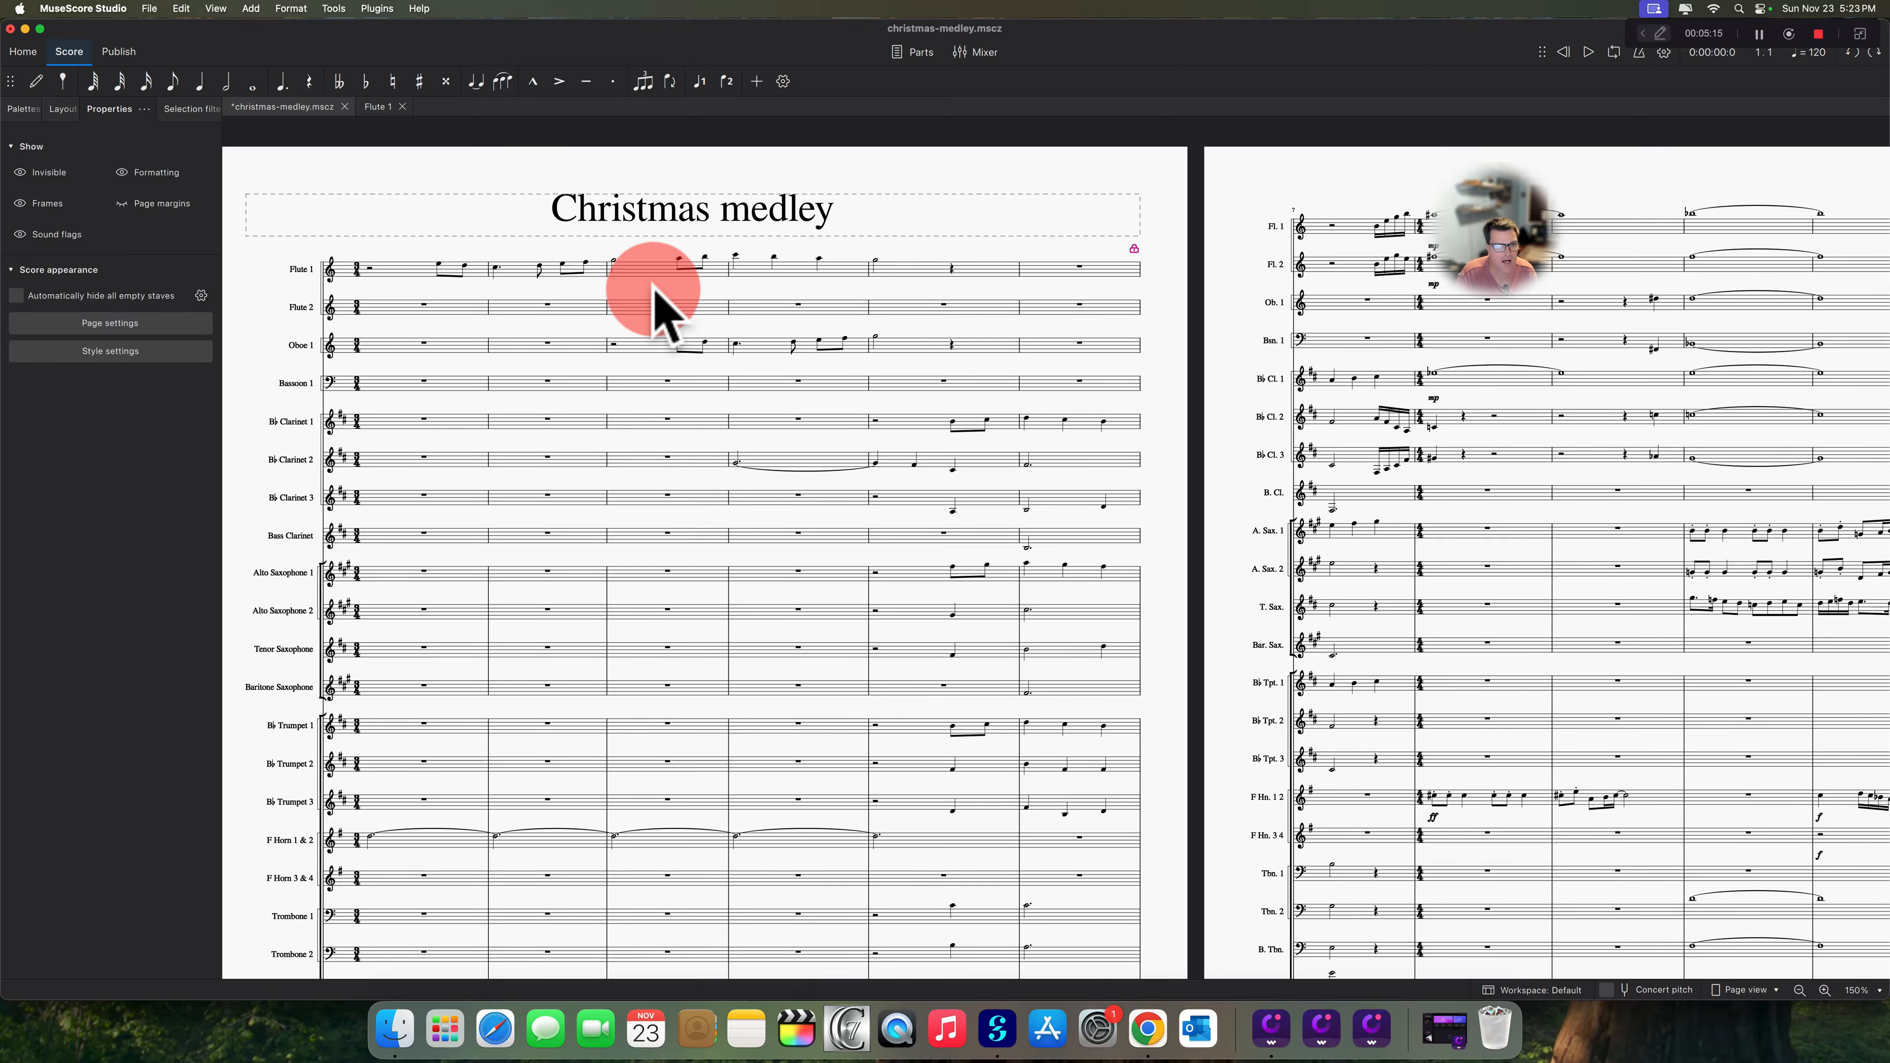
- Insert one empty measure before the first measure, using the barline that ends measure 1 in Flute 2 as the selection
left_click(26, 110)
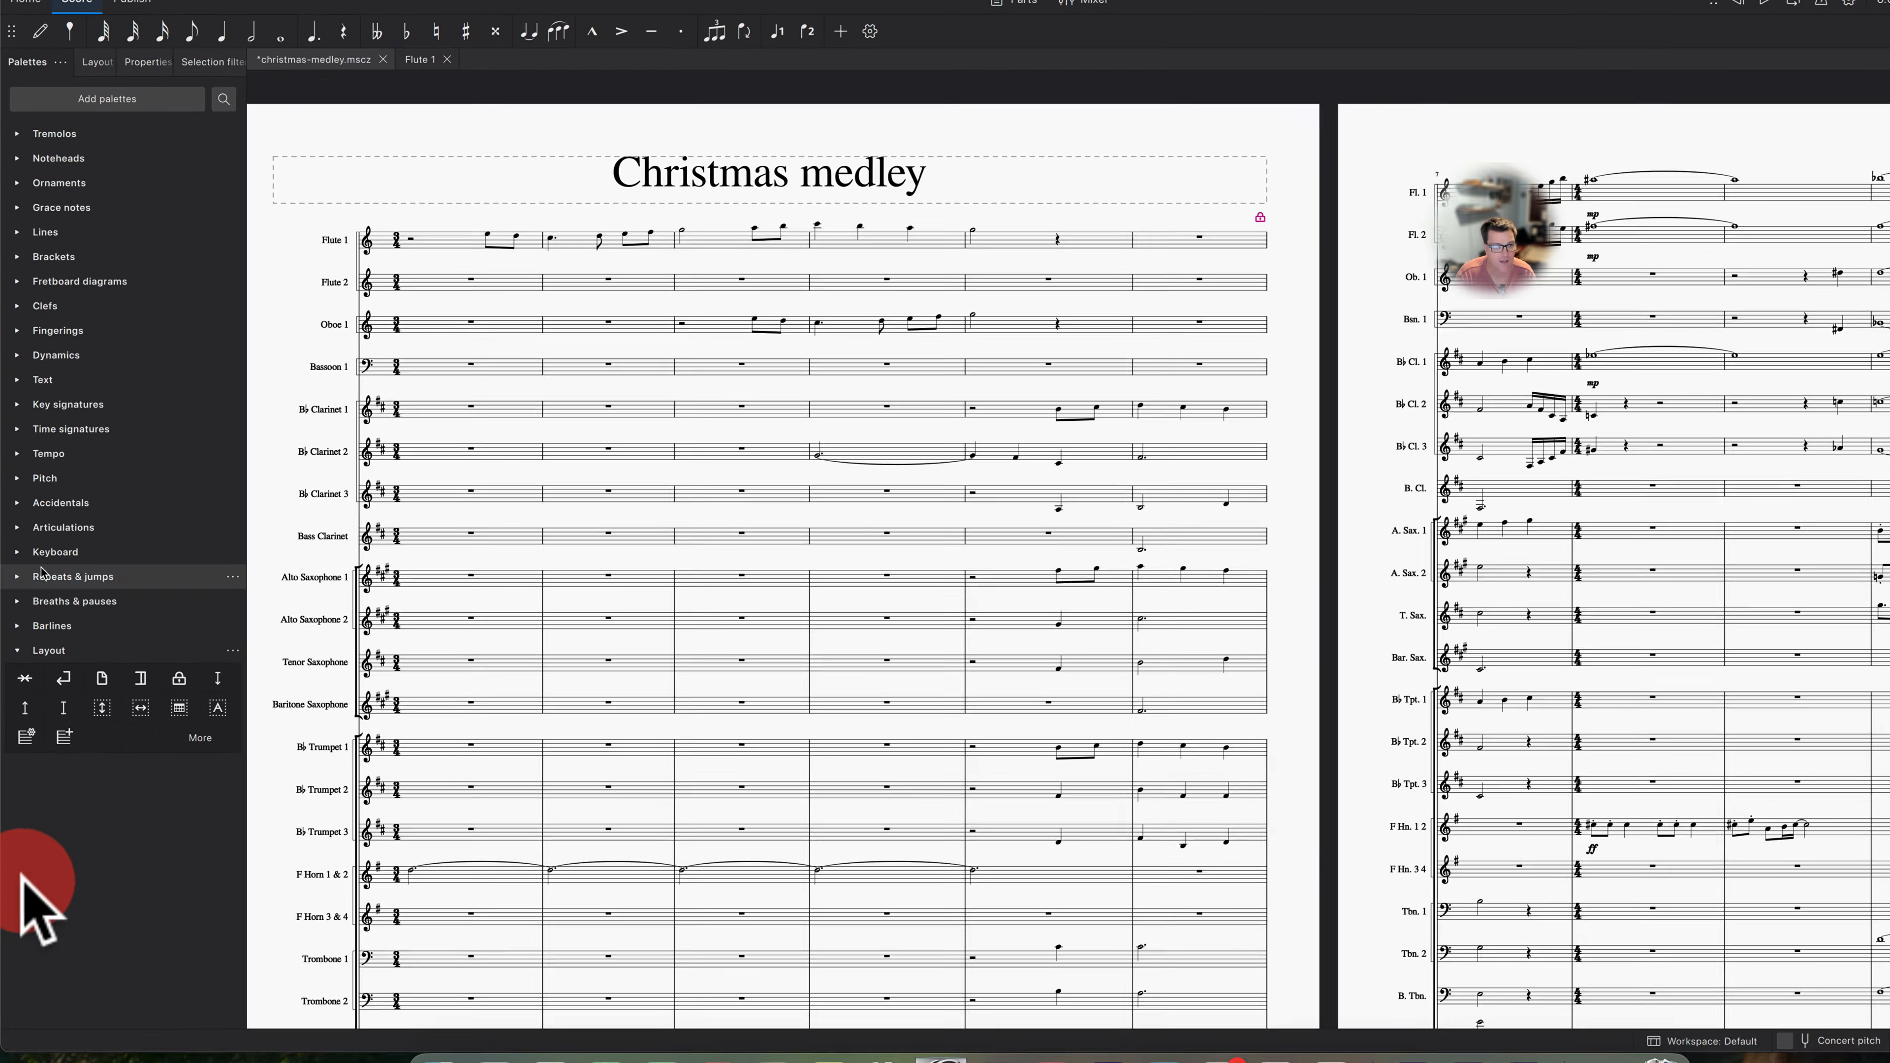
left_click(77, 713)
left_click(89, 813)
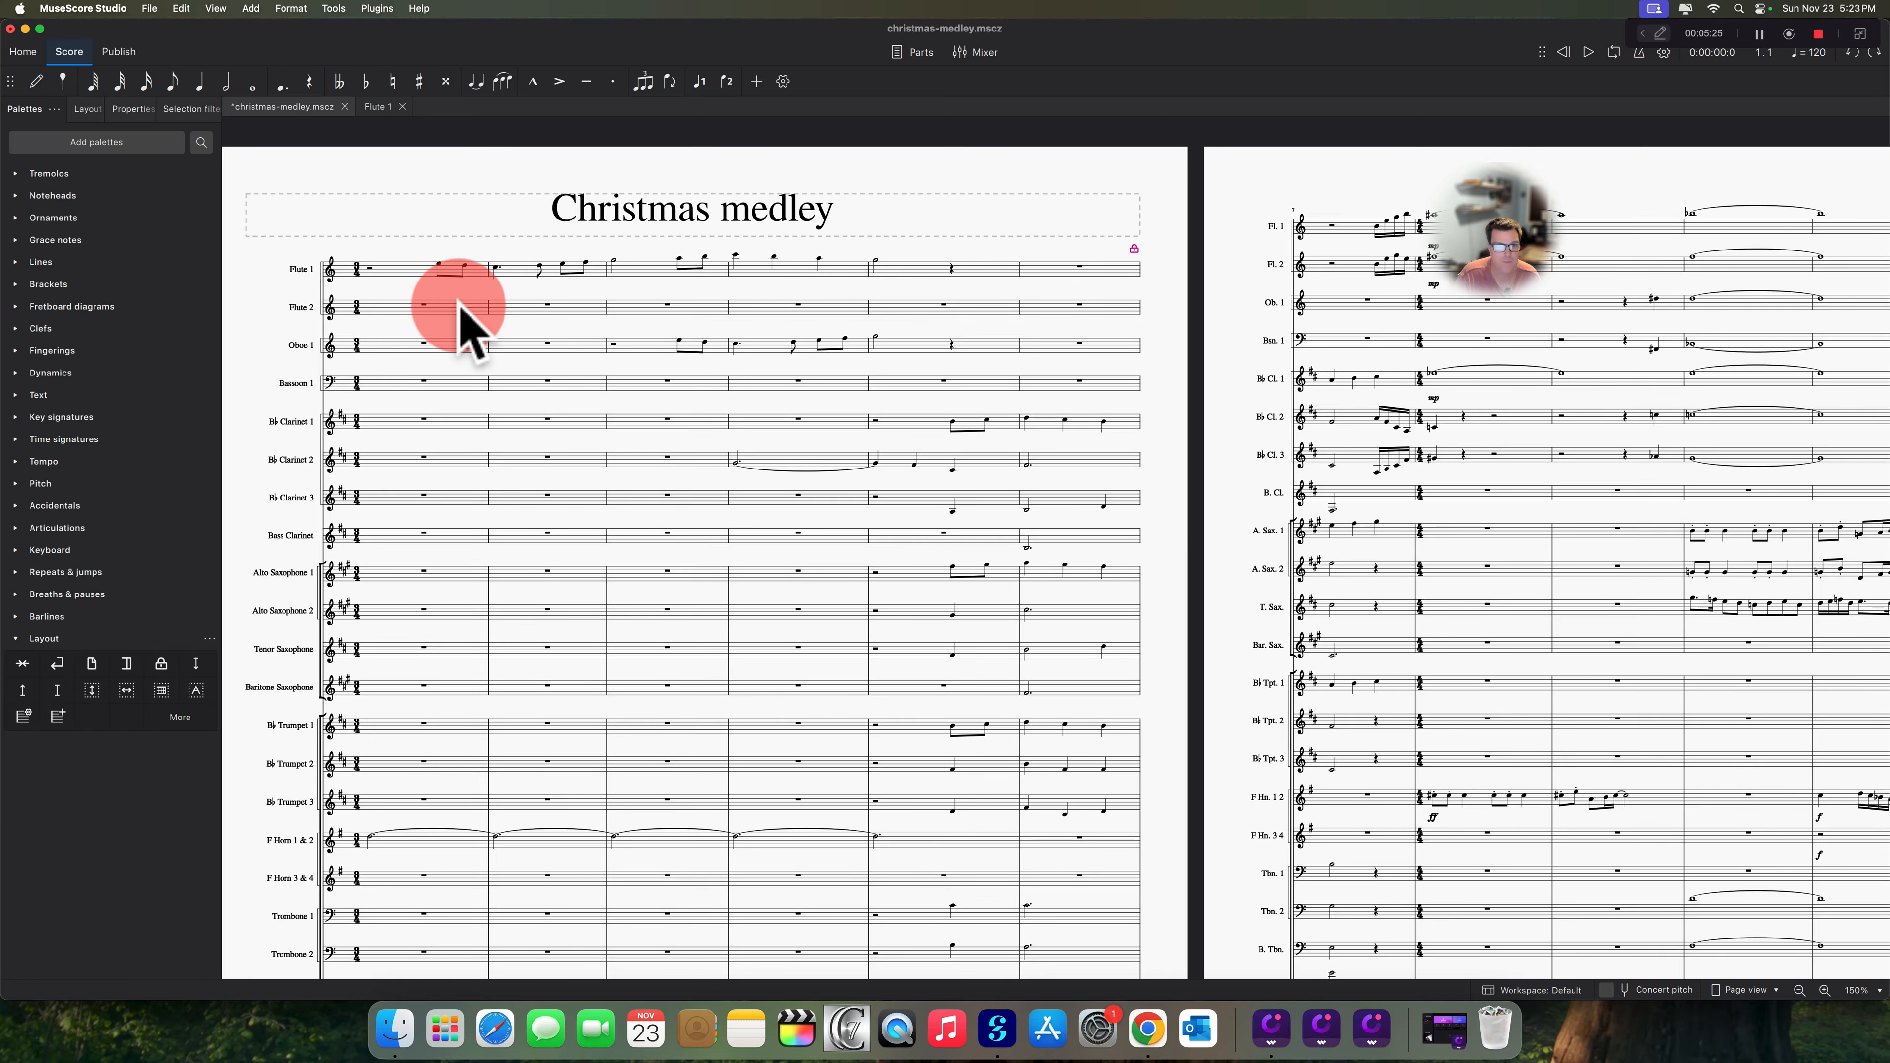
left_click(489, 304)
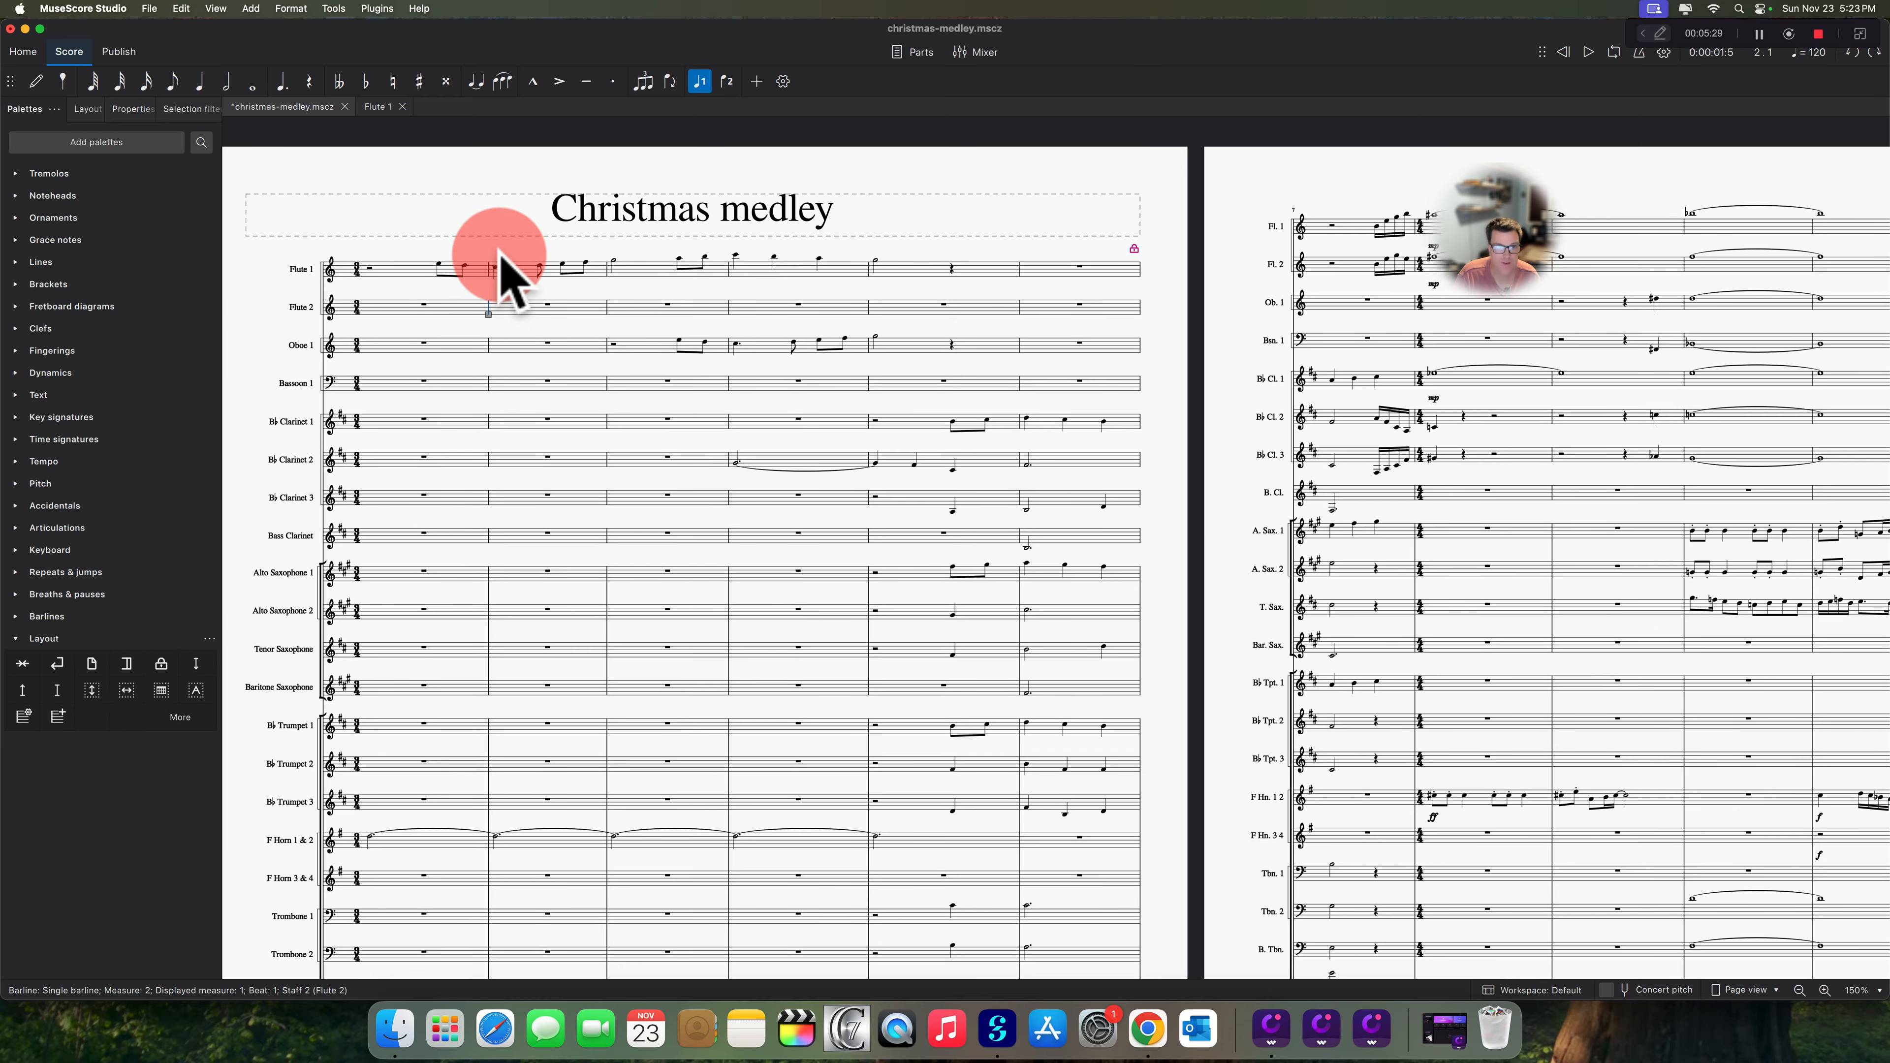
left_click(57, 716)
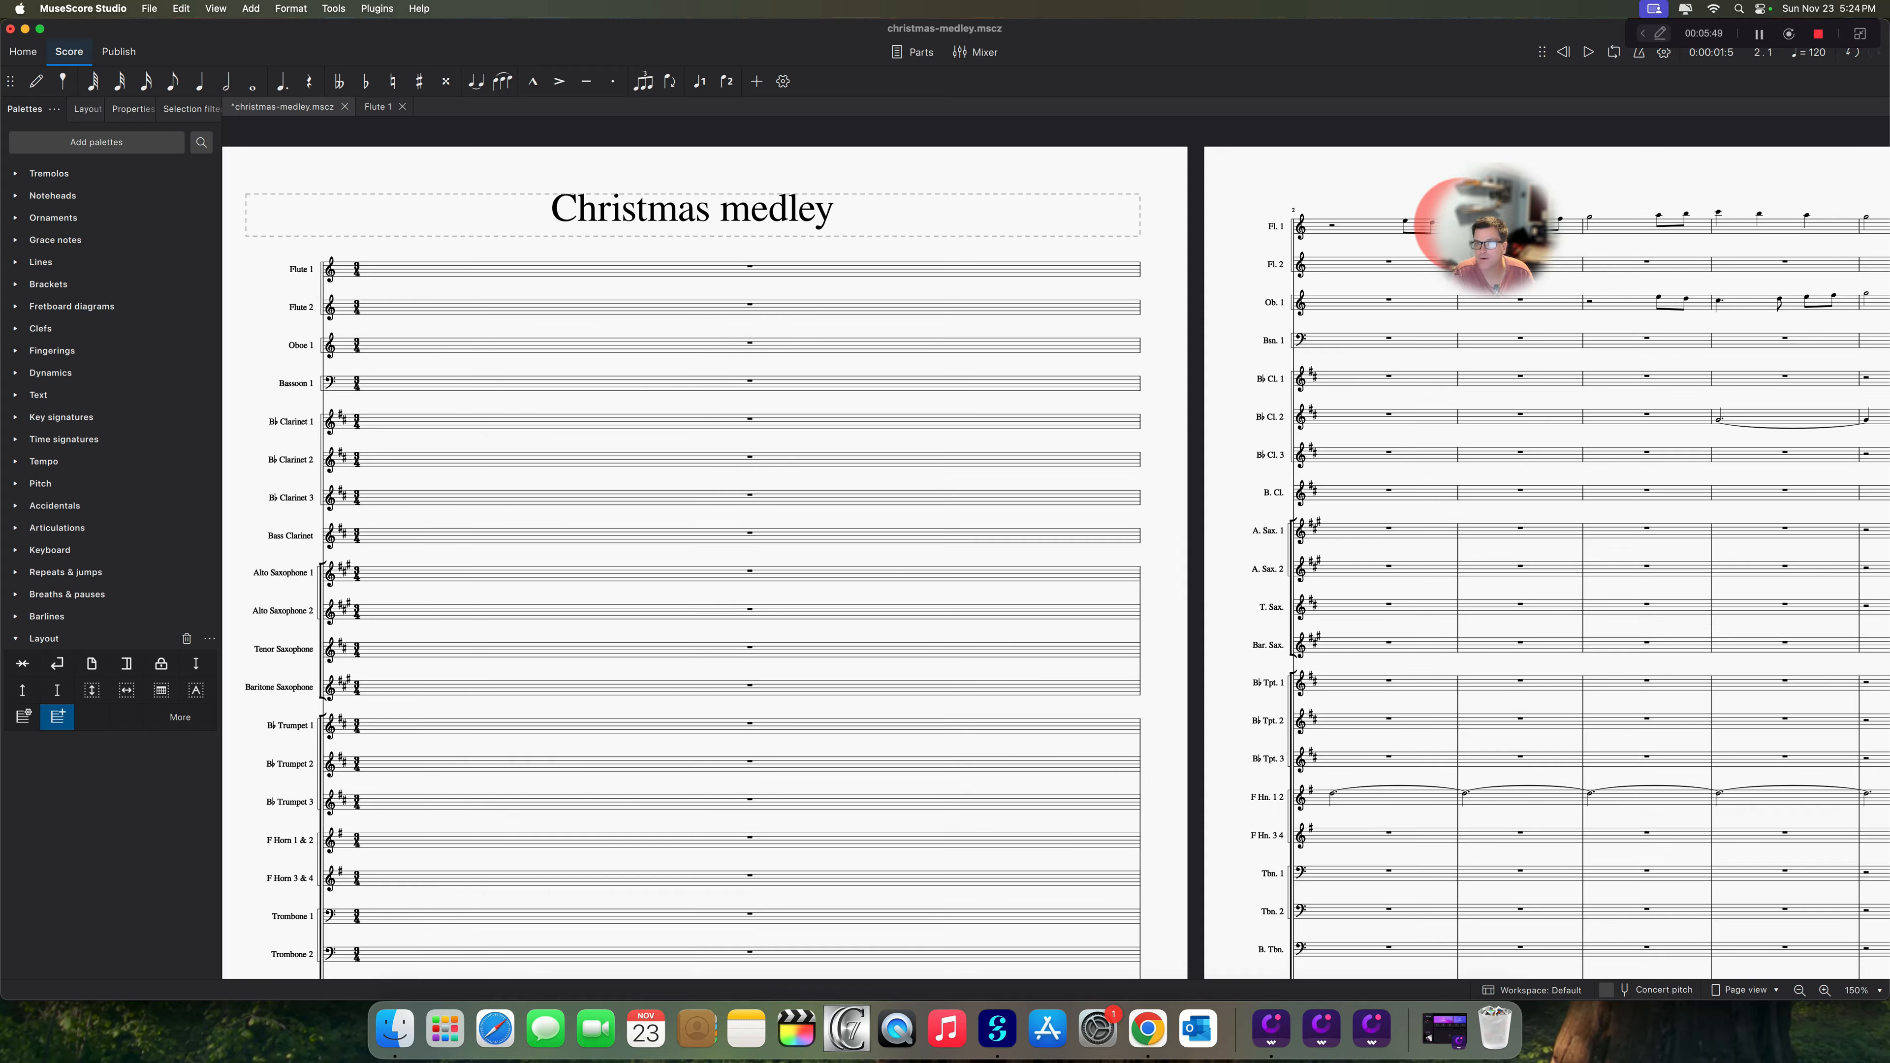
- Insert further empty measures before the selection, using the Flute 1 barline after displayed measure 2
left_click(1585, 229)
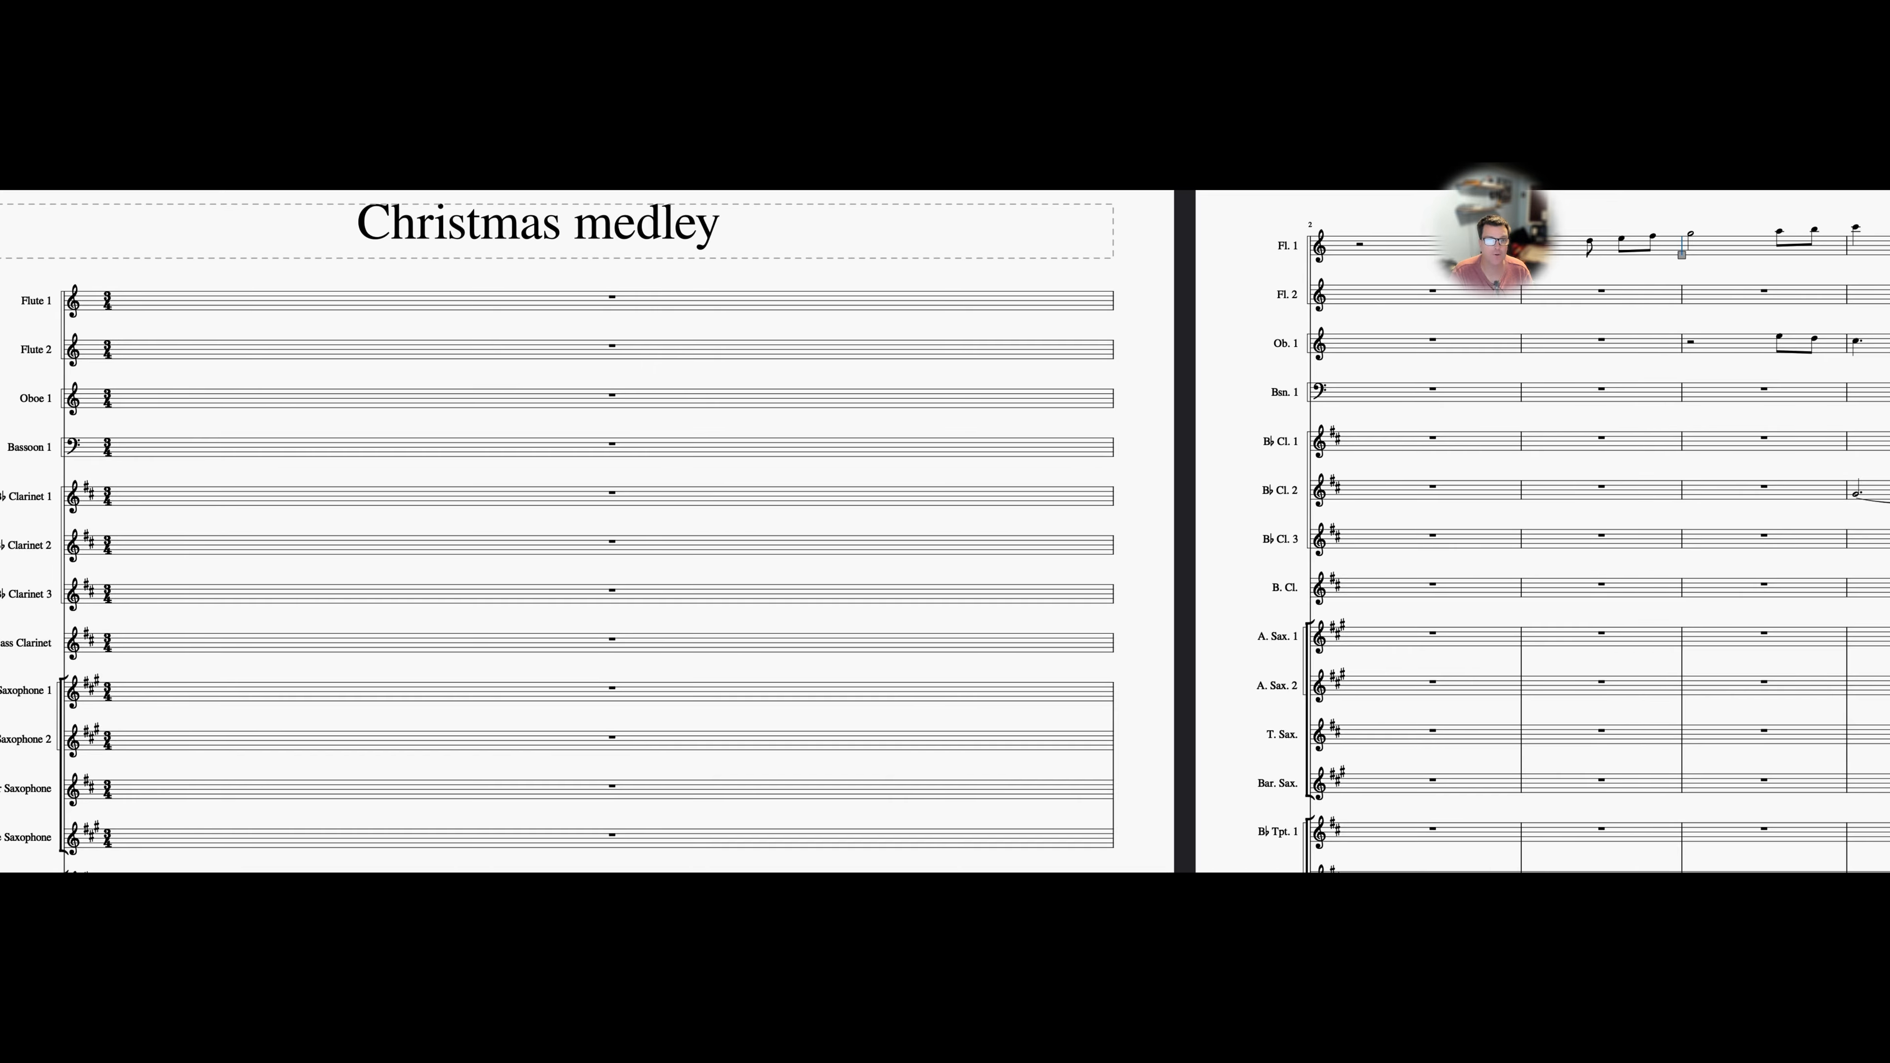
key("Insert")
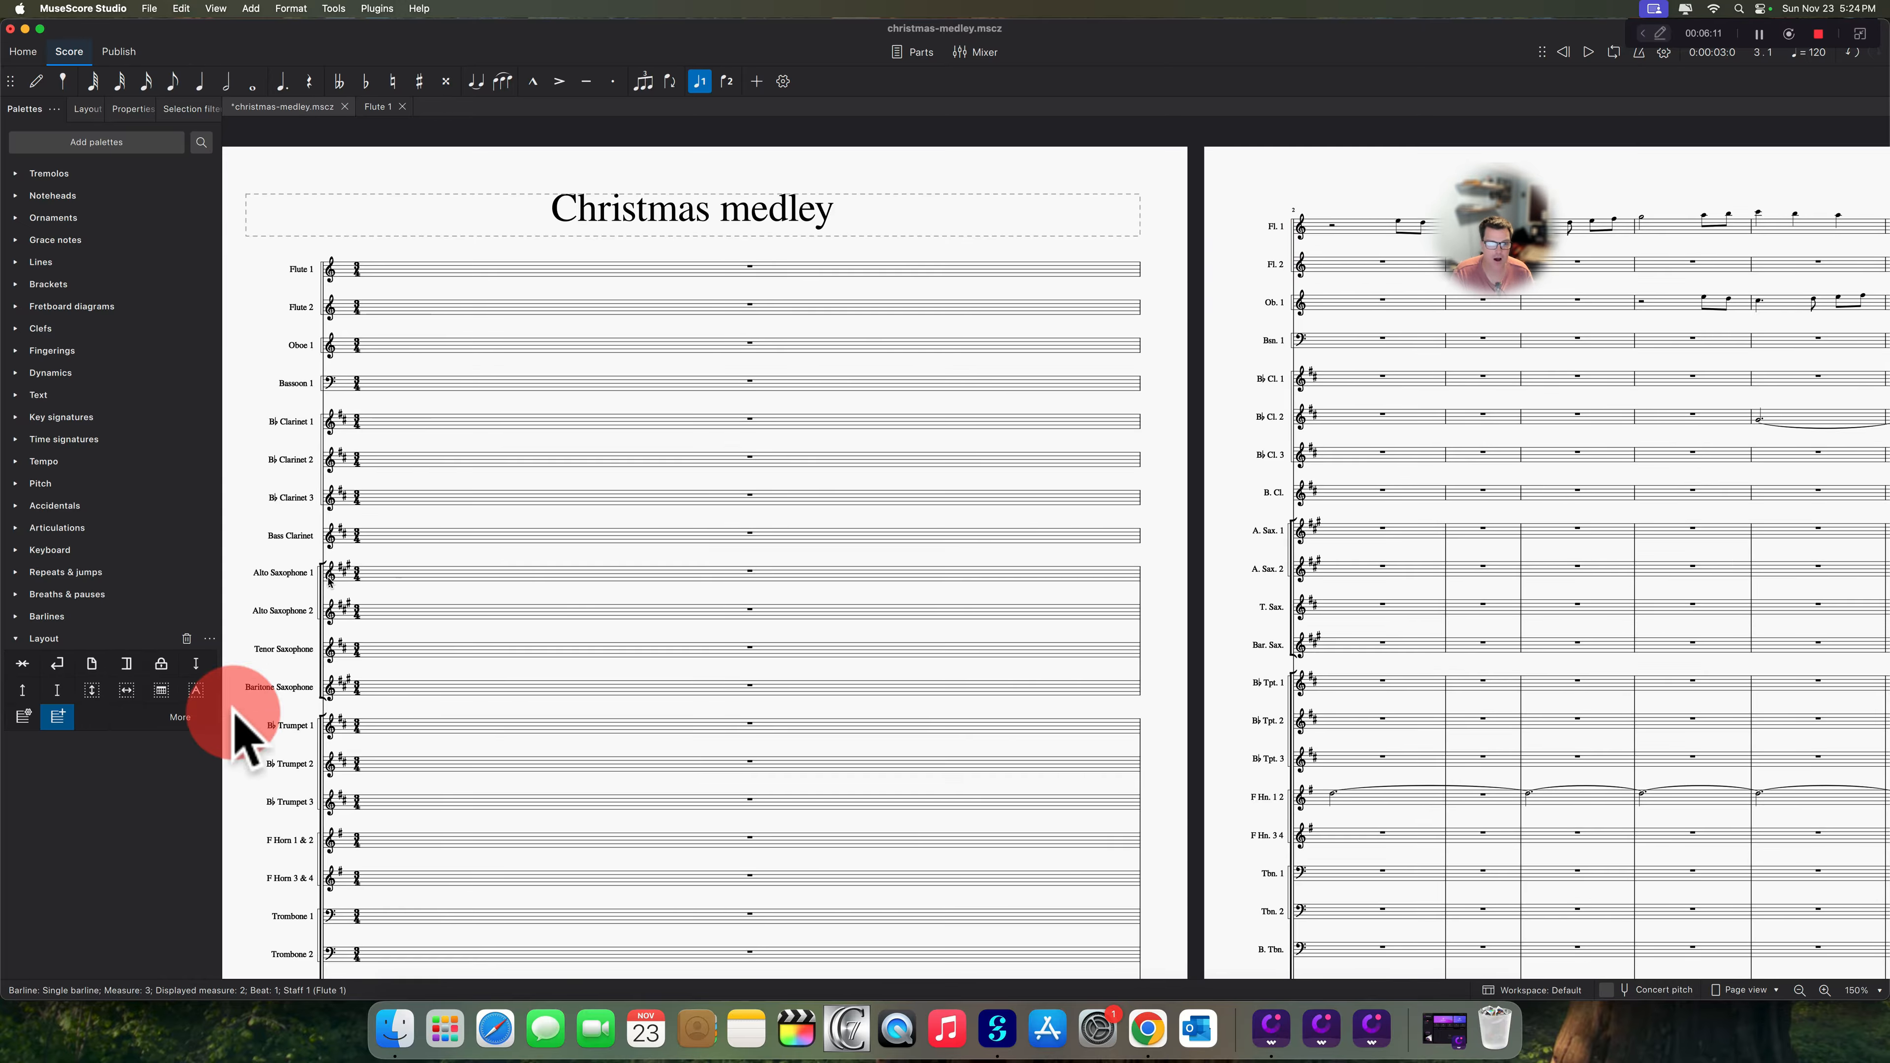
left_click(58, 714)
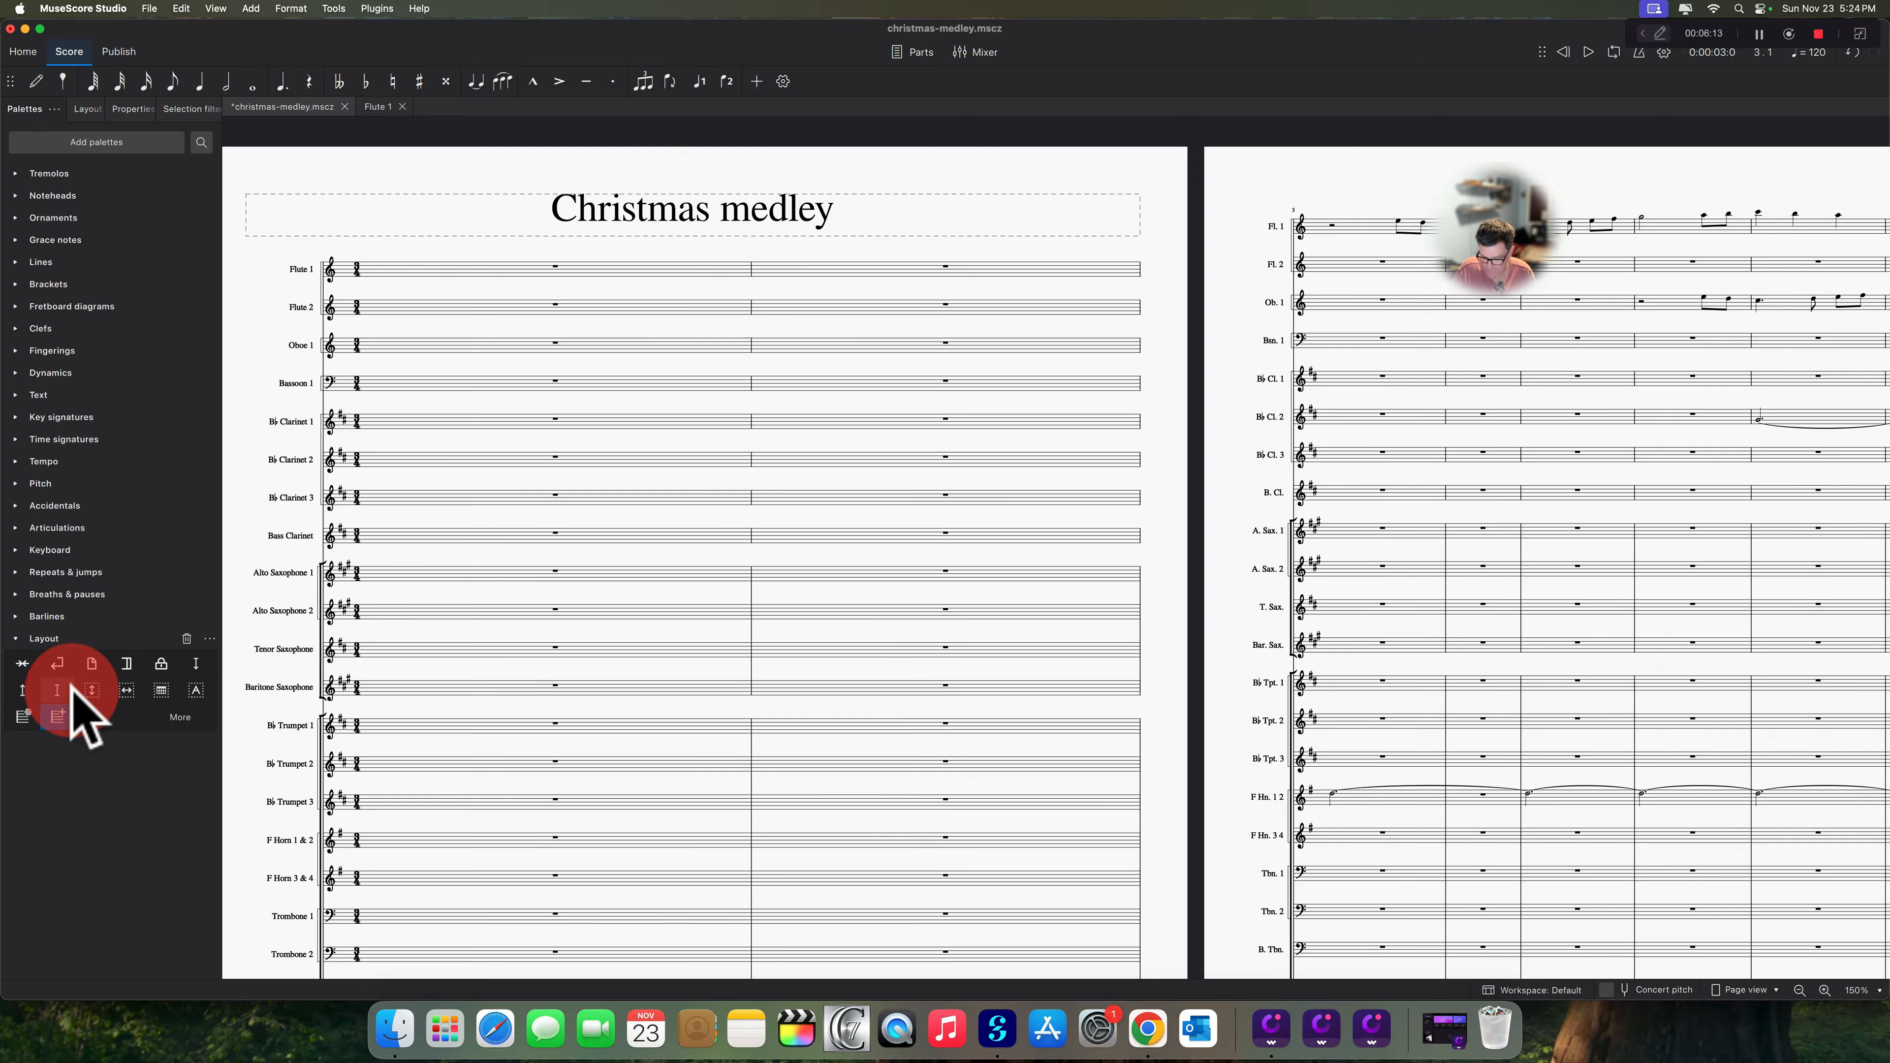
- Undo the measure insertions and delete the horizontal frame between measures 1 and 2
key("super+z")
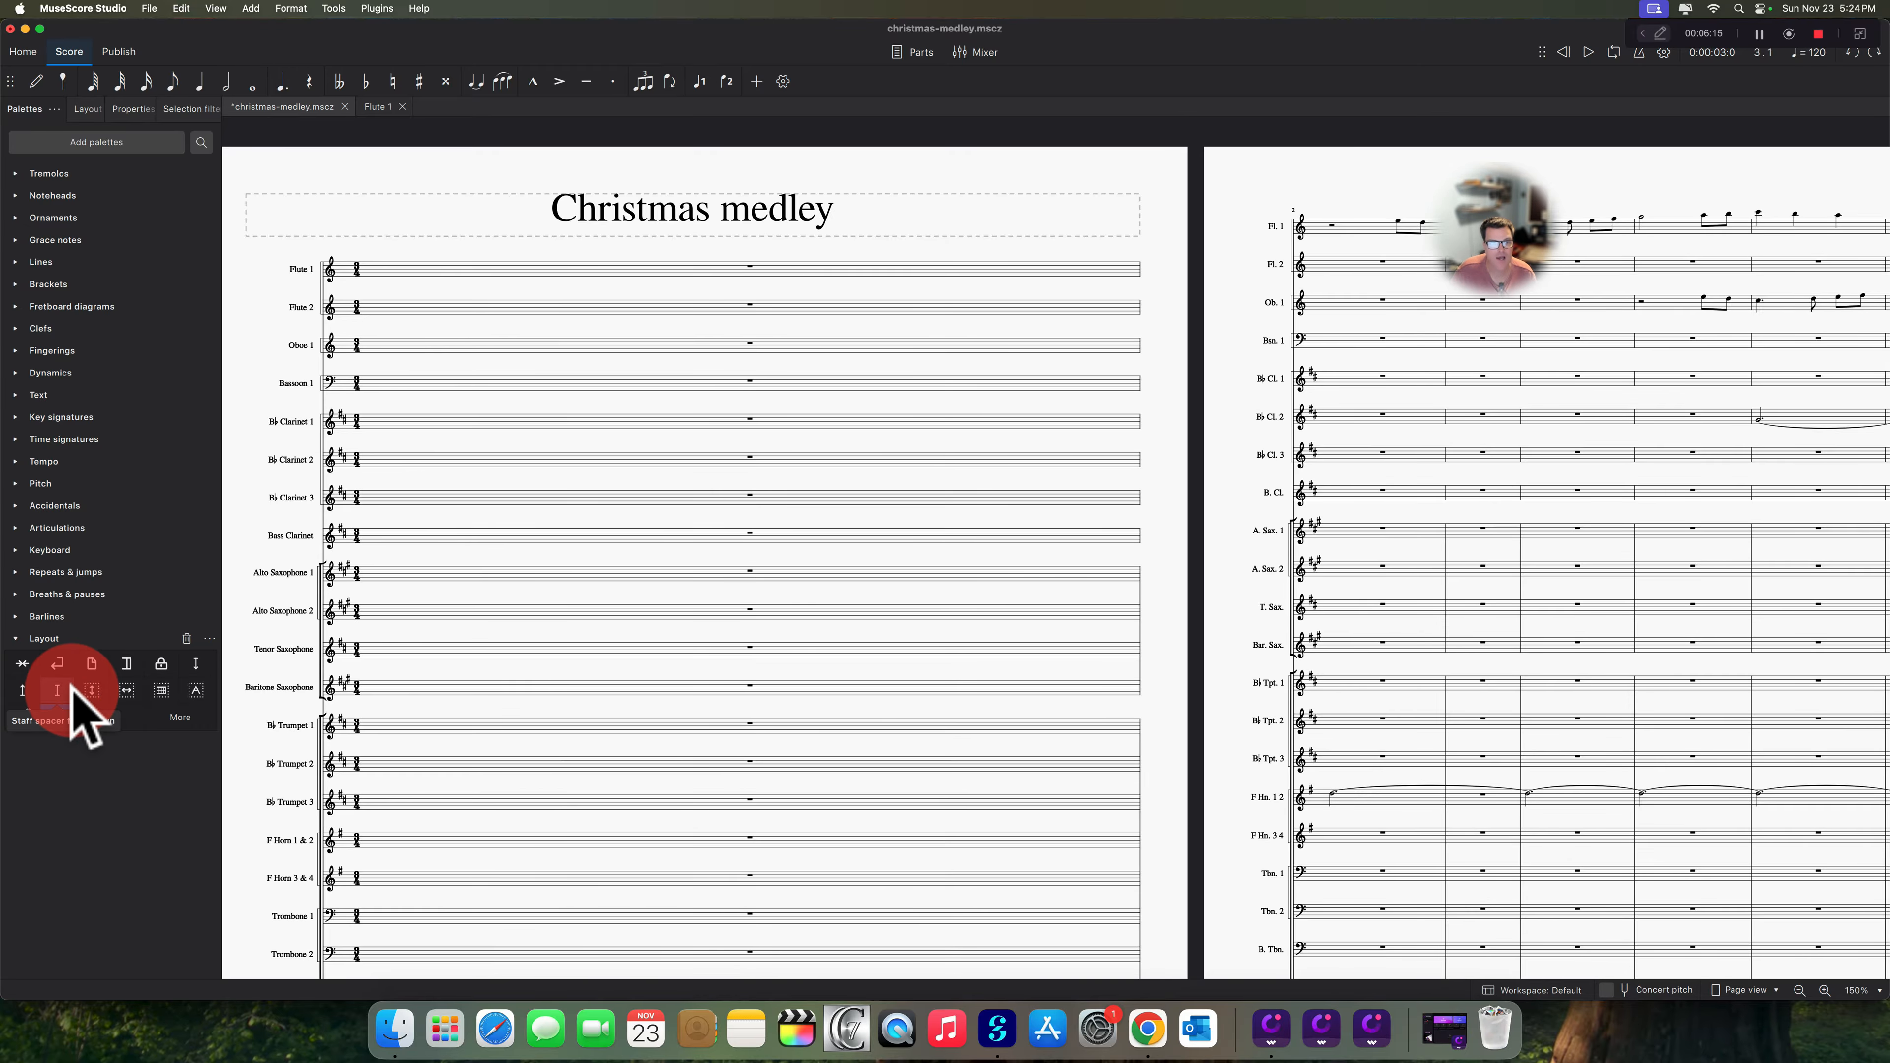
left_click(75, 694)
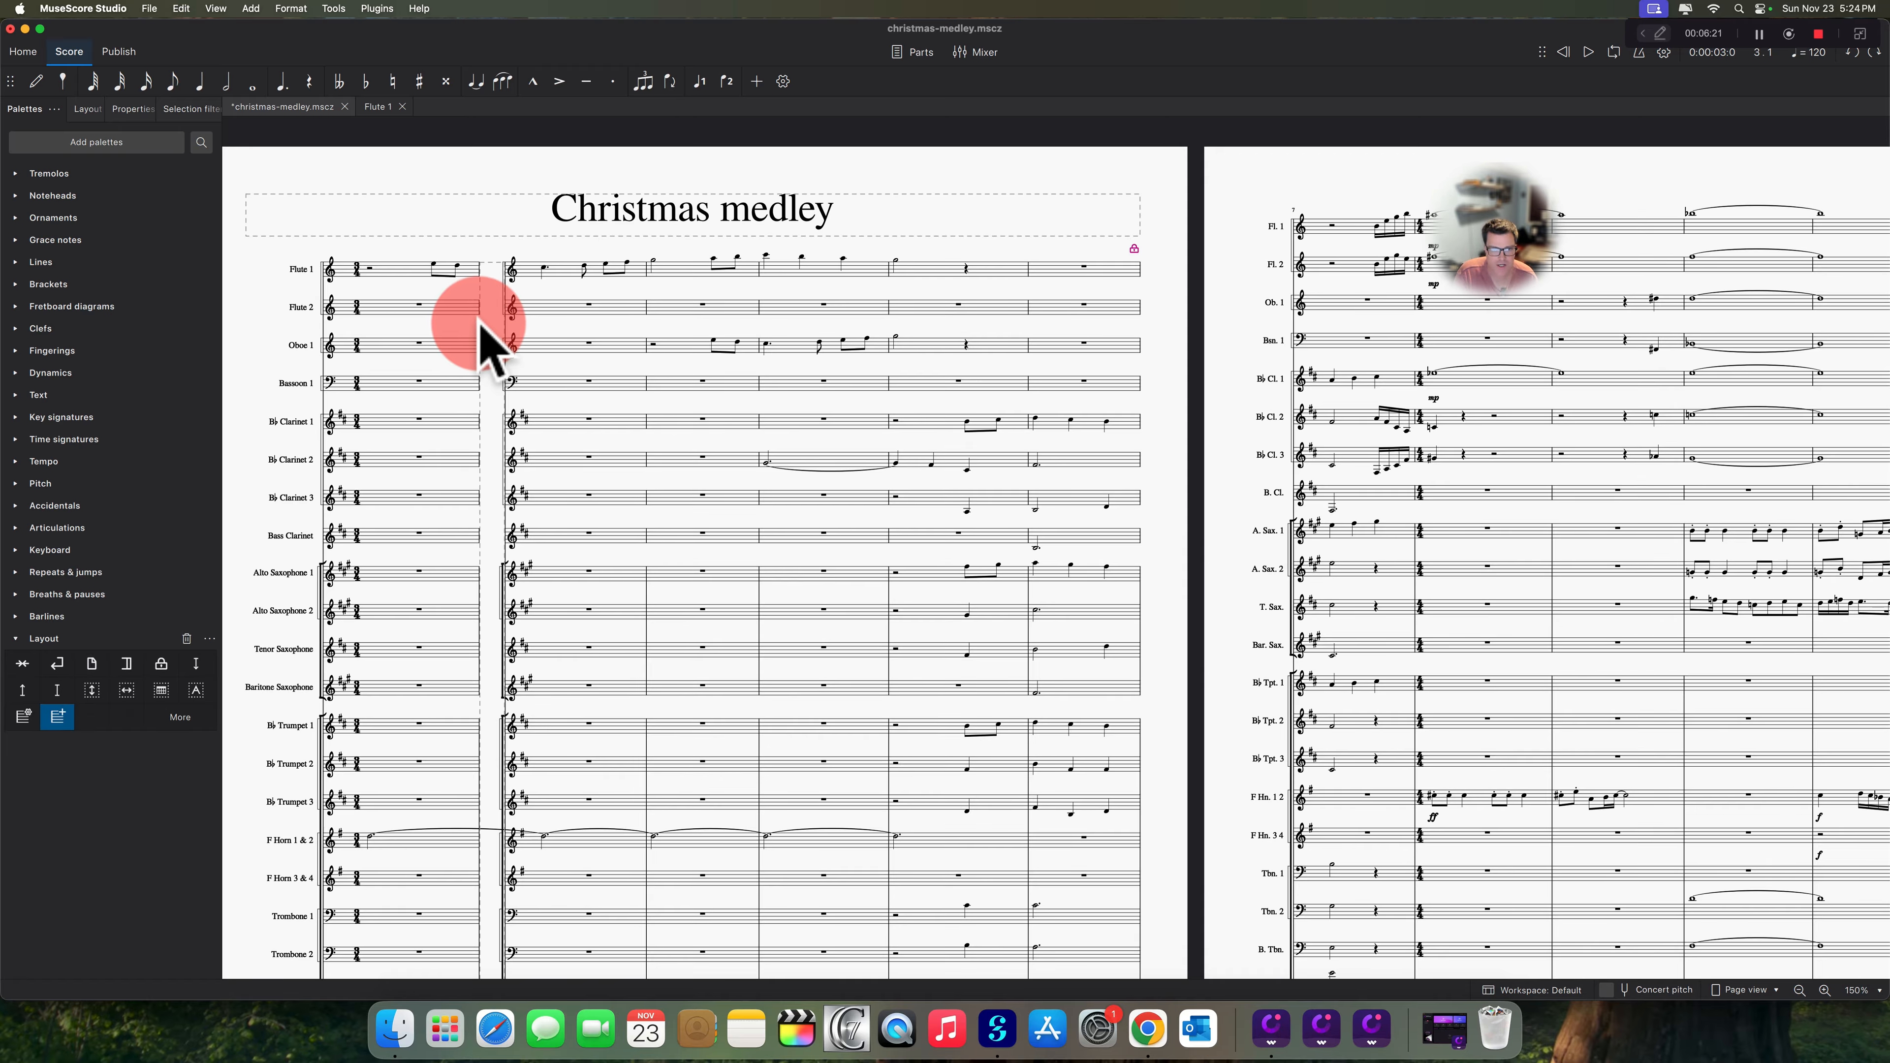
left_click(484, 341)
key("Delete")
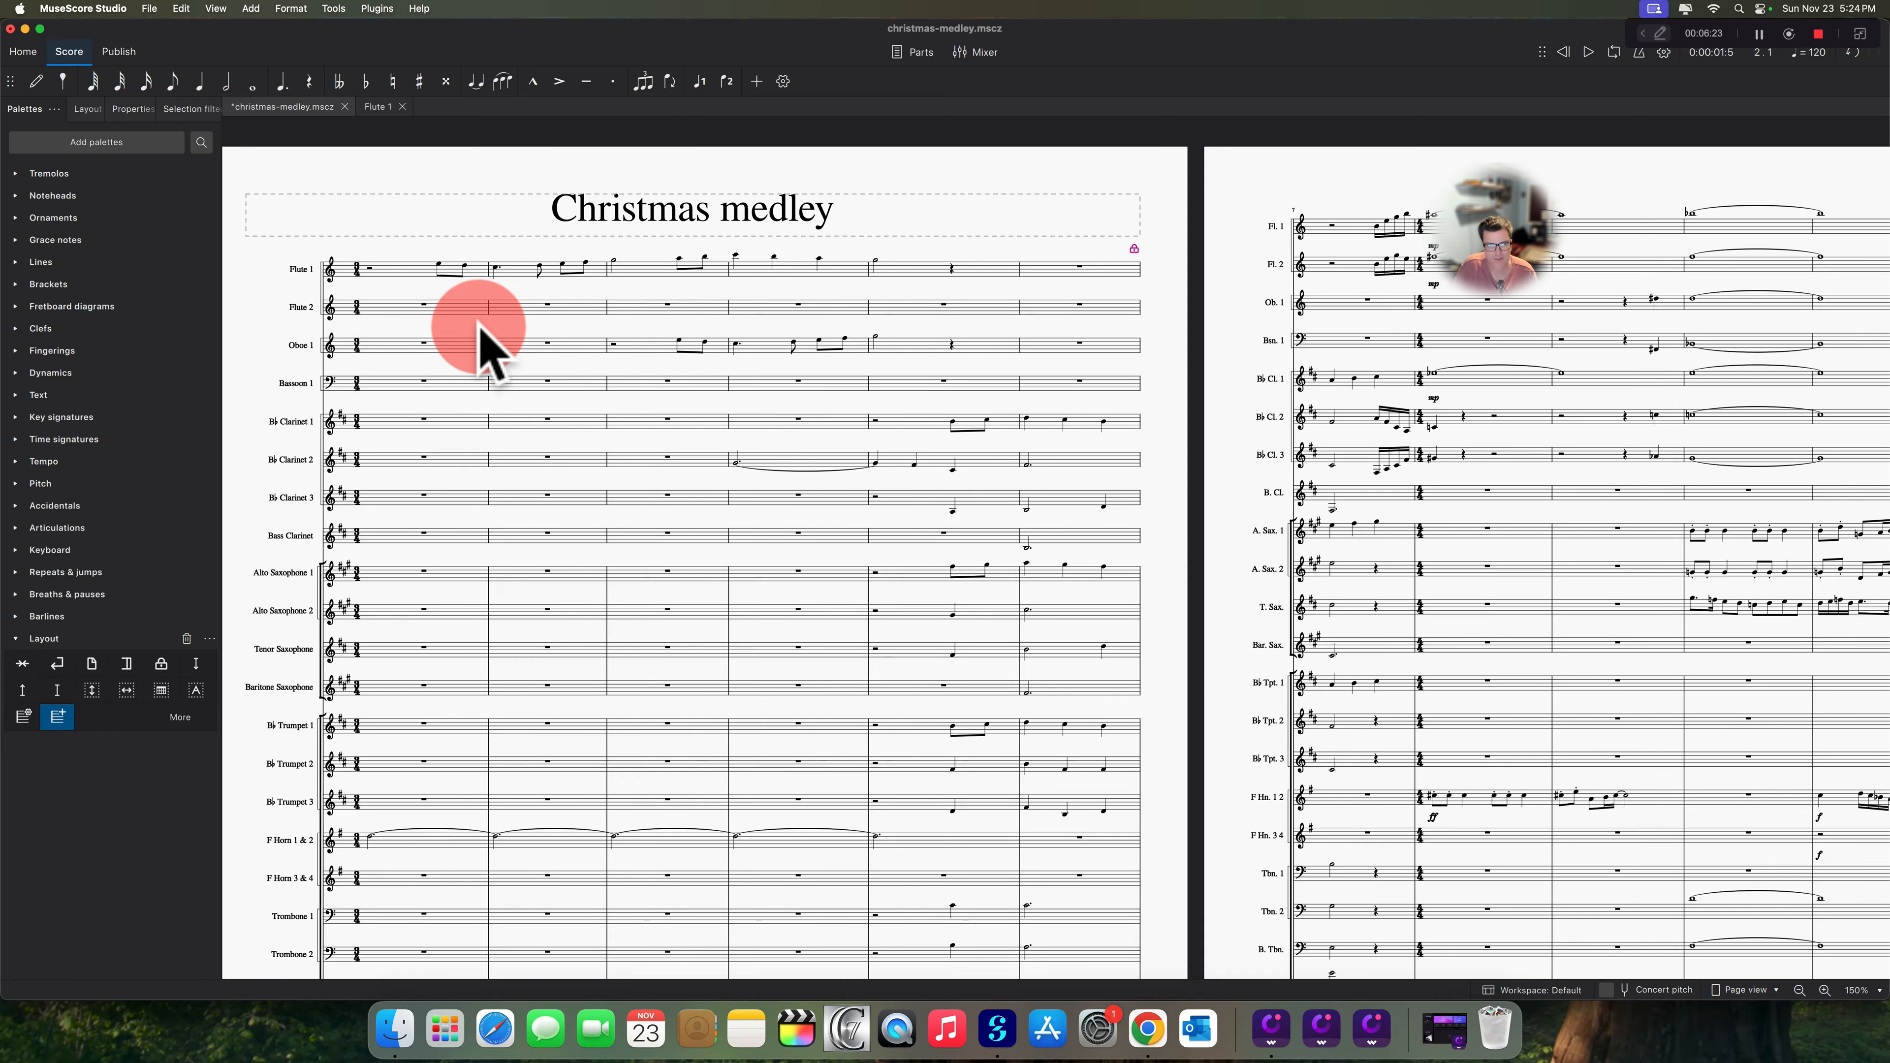
- Select measure 1 in the Flute 1 staff and narrow it by repeatedly decreasing its layout stretch
left_click(420, 274)
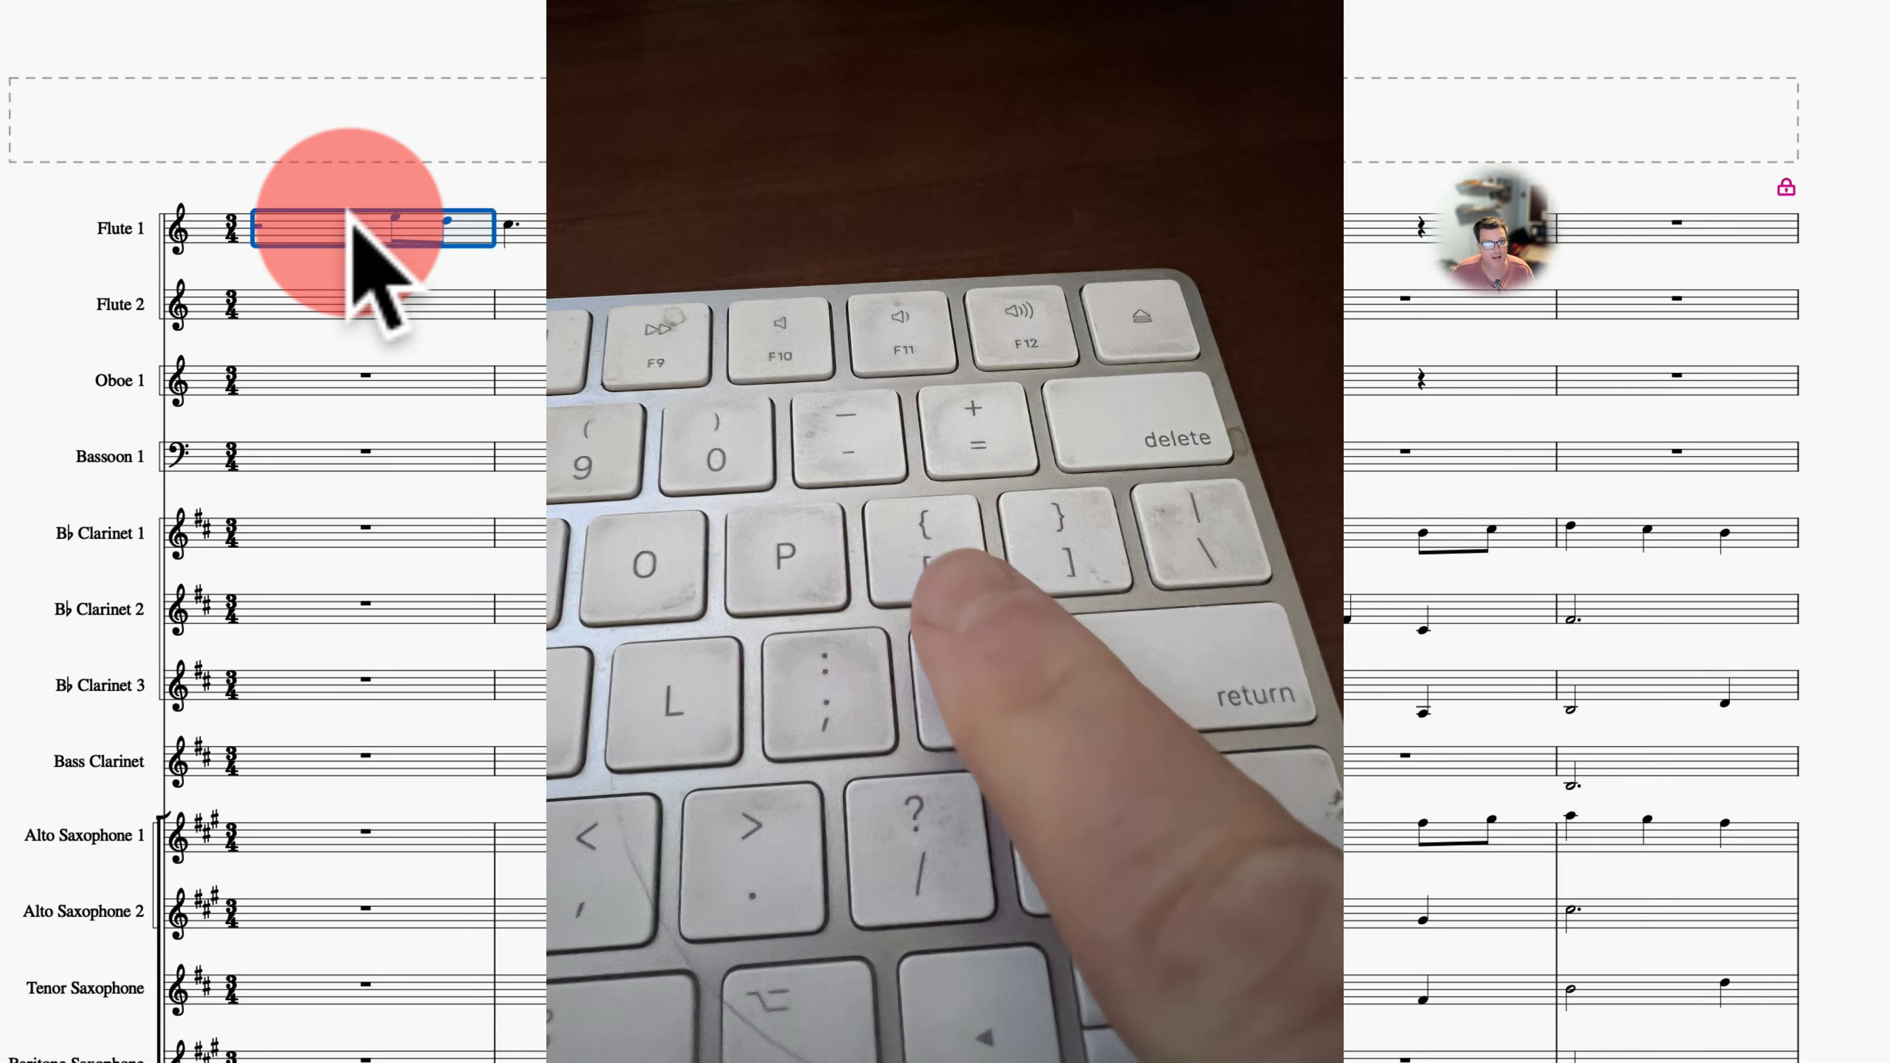
key("bracketleft")
key("bracketleft")
key("bracketleft")
key("bracketleft")
key("bracketleft")
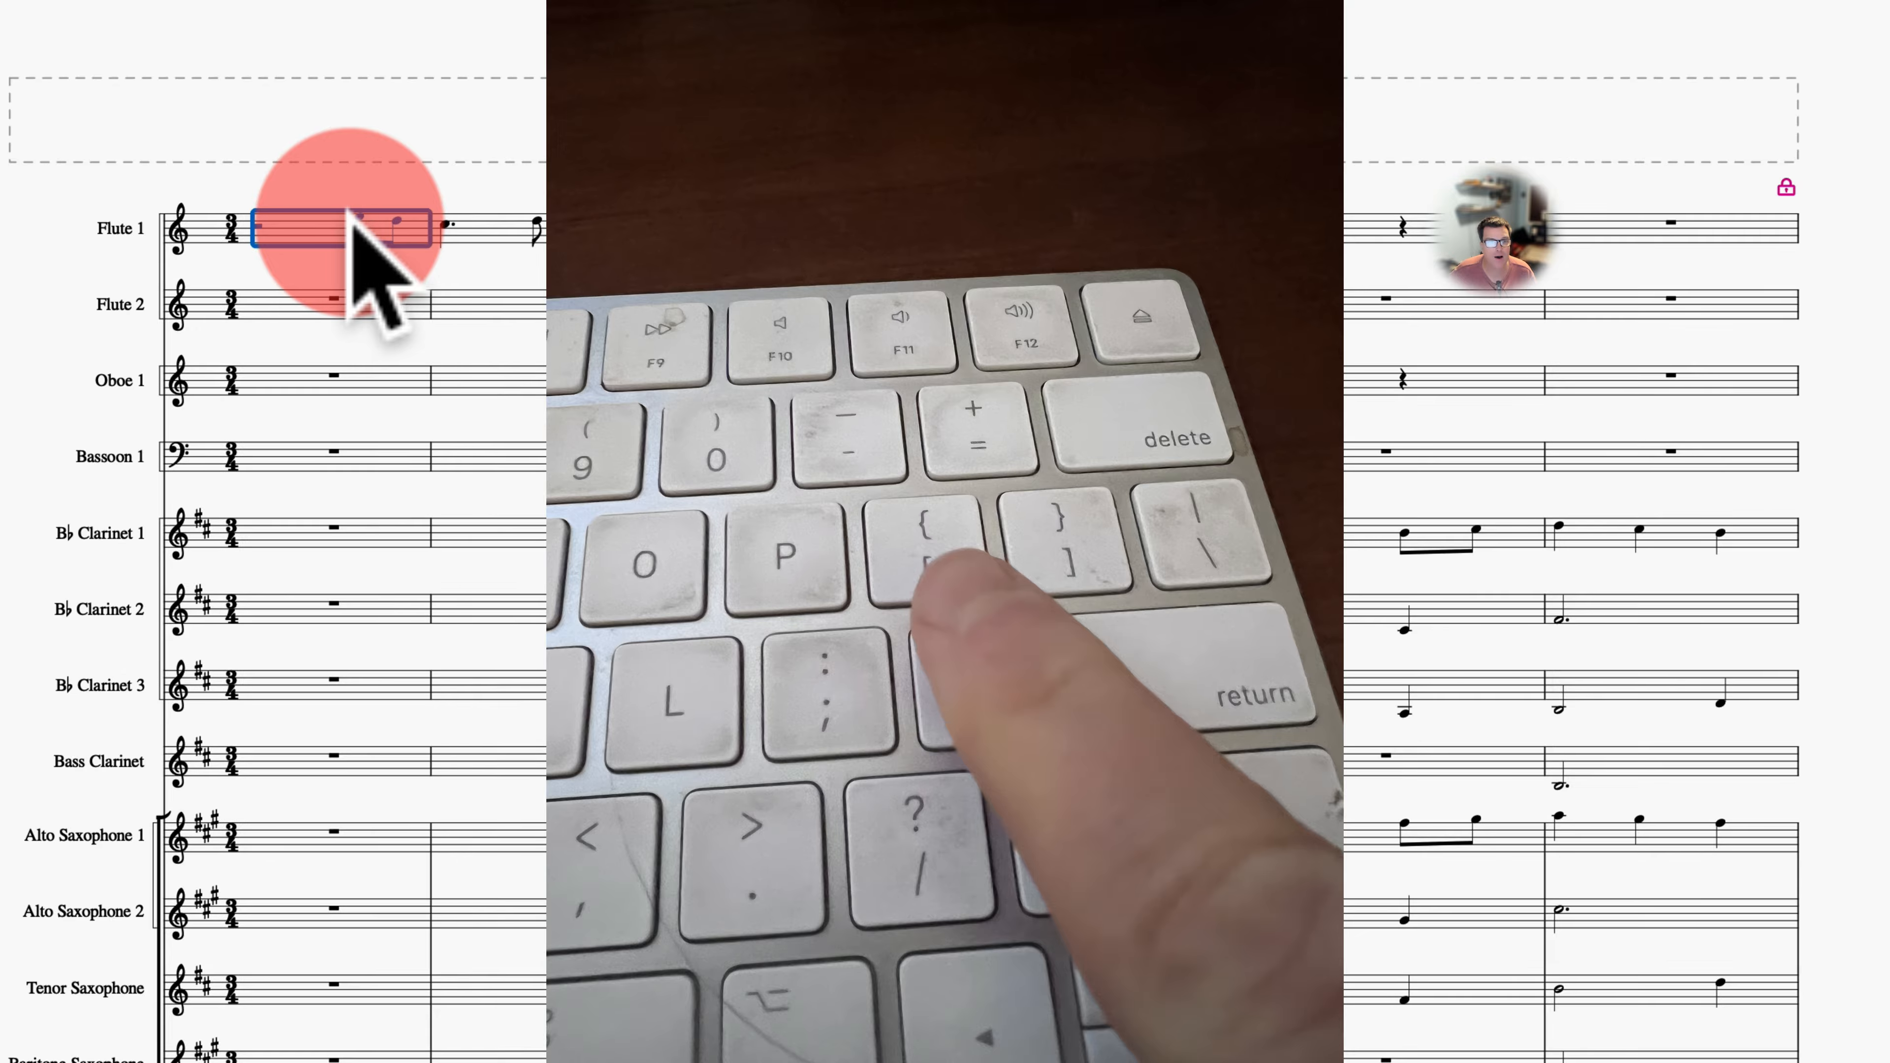
key("bracketleft")
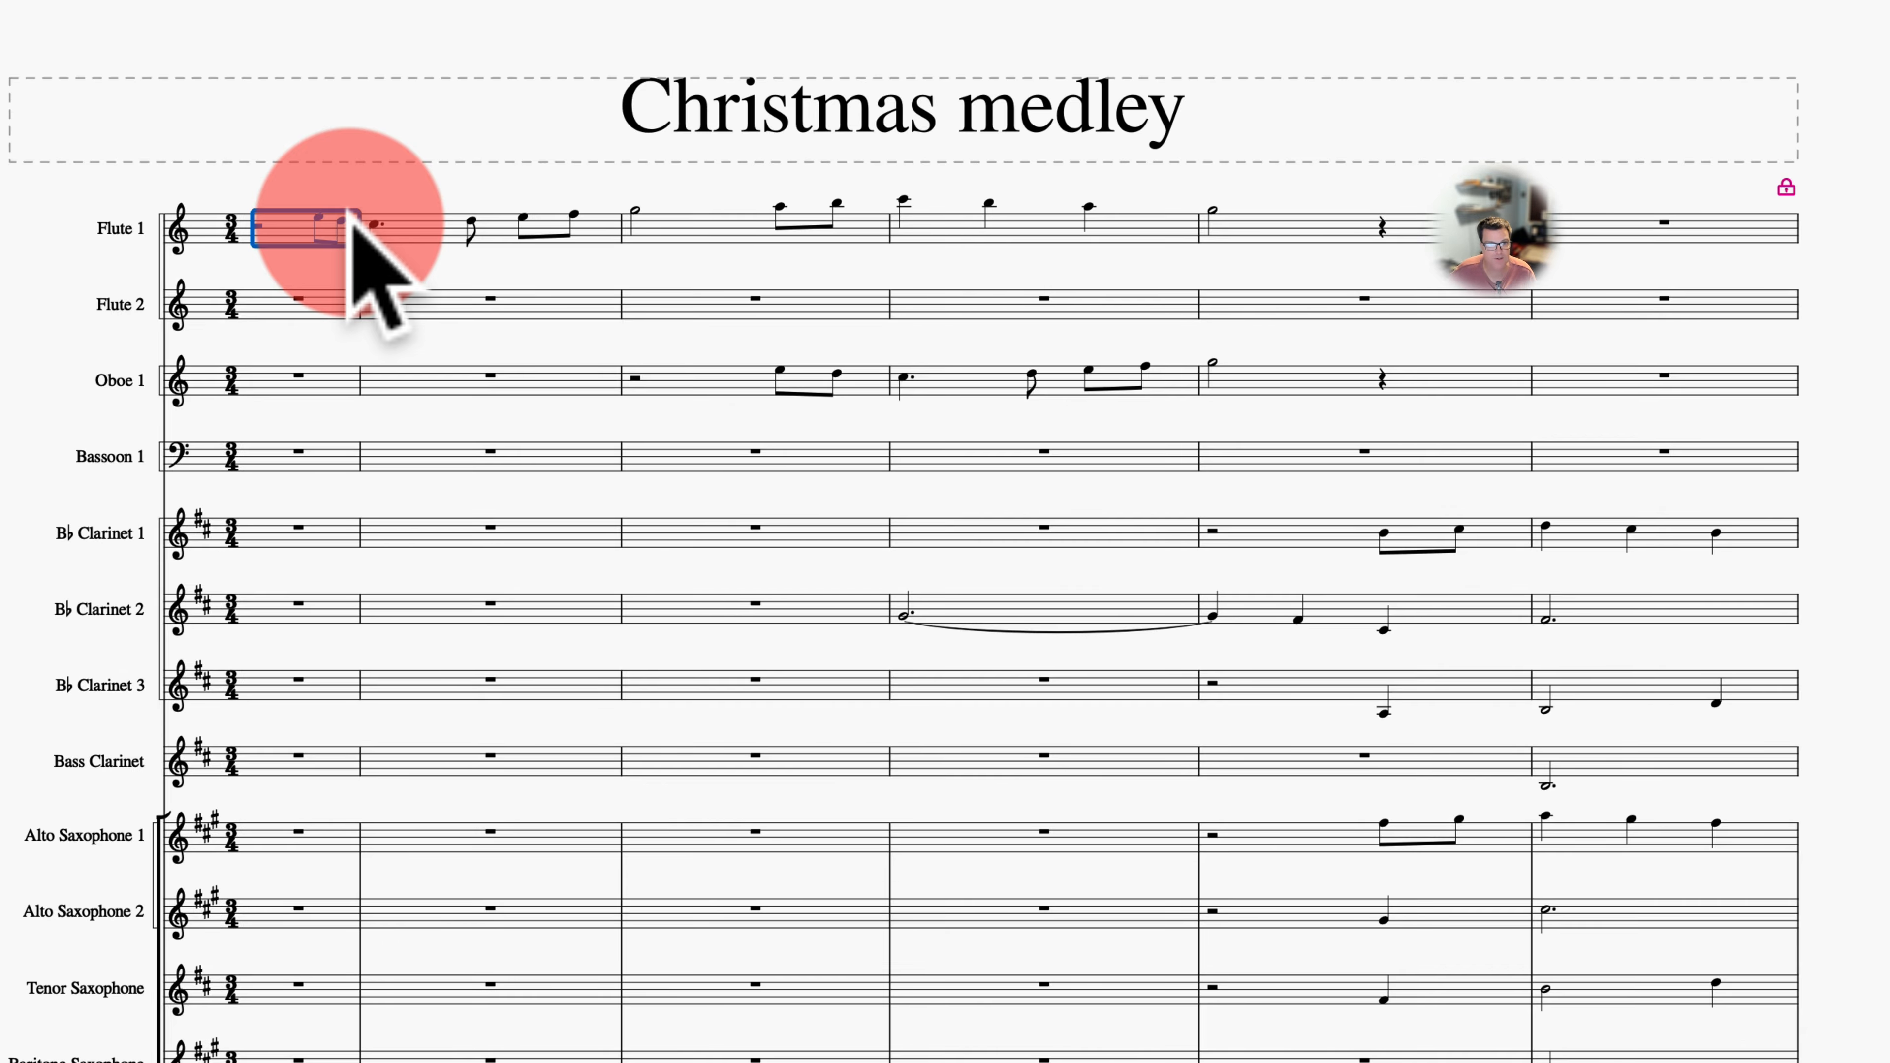
- Widen measure 1 by repeatedly increasing its layout stretch, and compare the spacing in the Flute 1 part
key("bracketright")
key("bracketright")
key("bracketright")
key("bracketright")
key("bracketright")
key("bracketright")
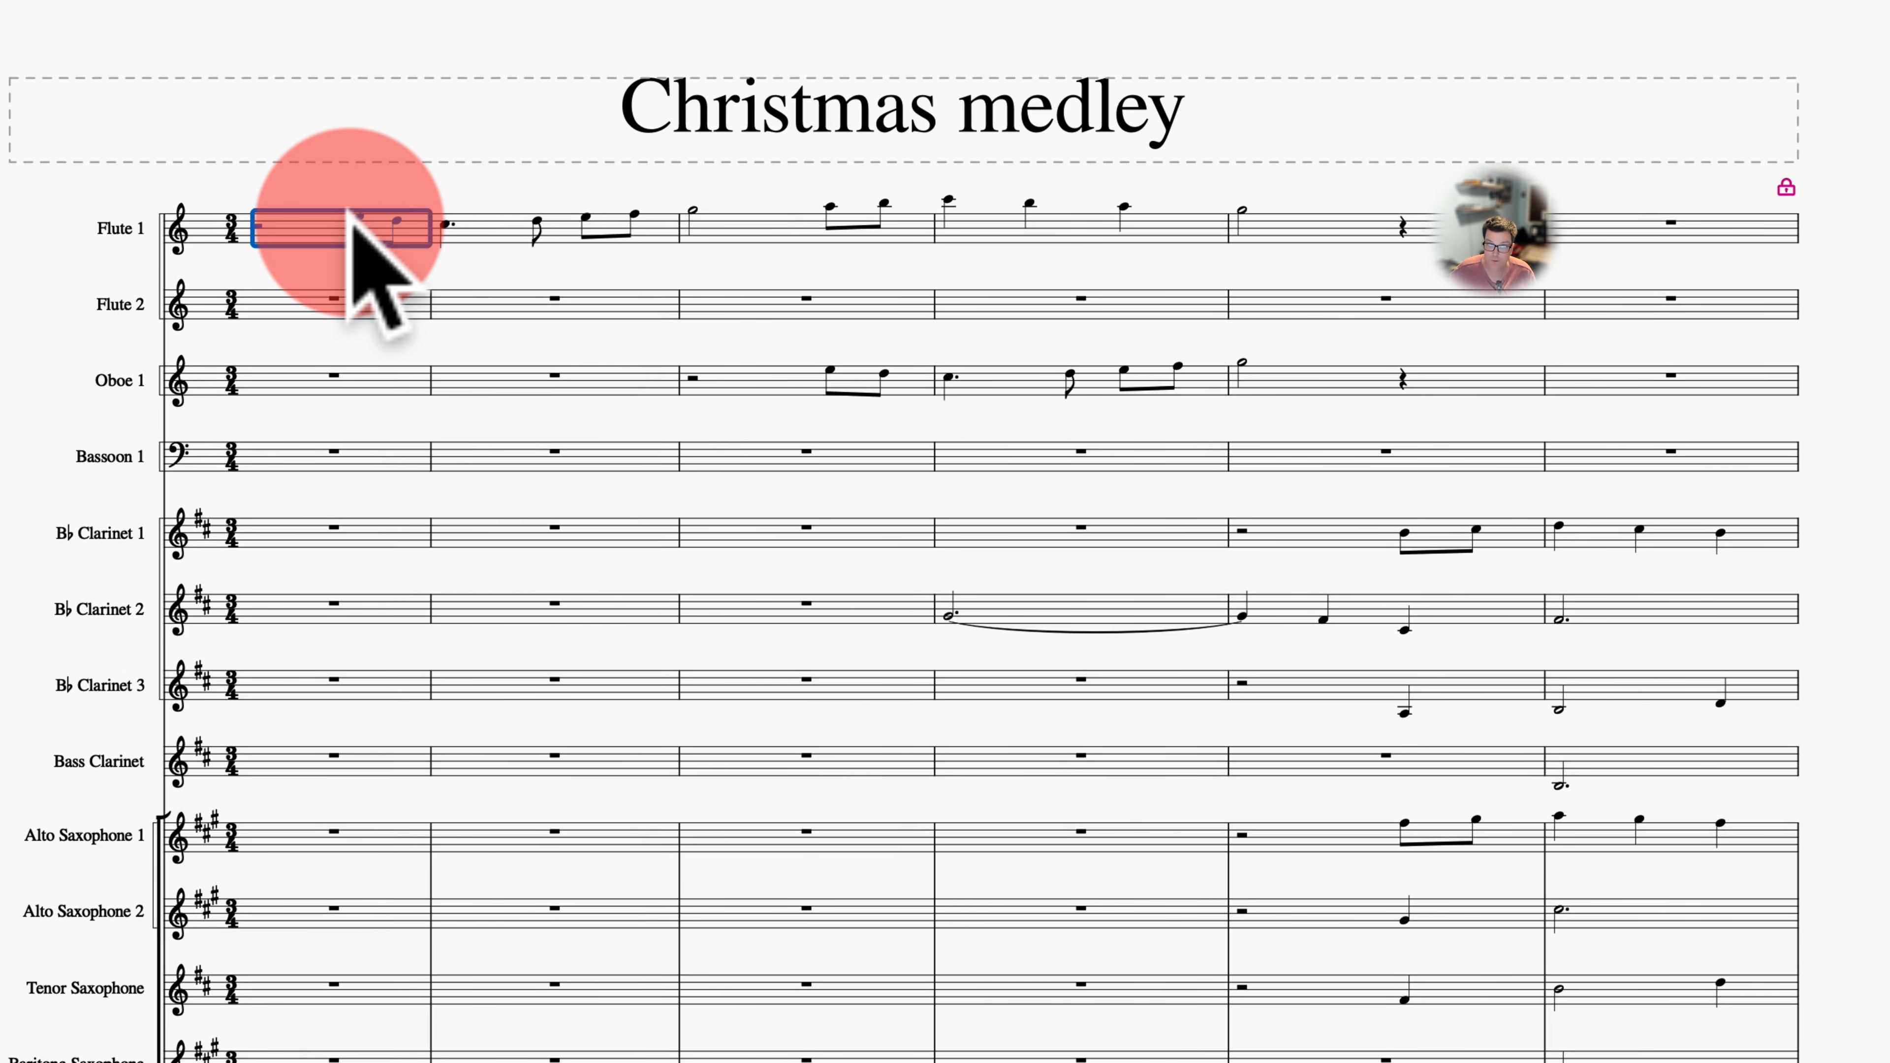
key("bracketright")
key("bracketright")
key("bracketright")
key("bracketright")
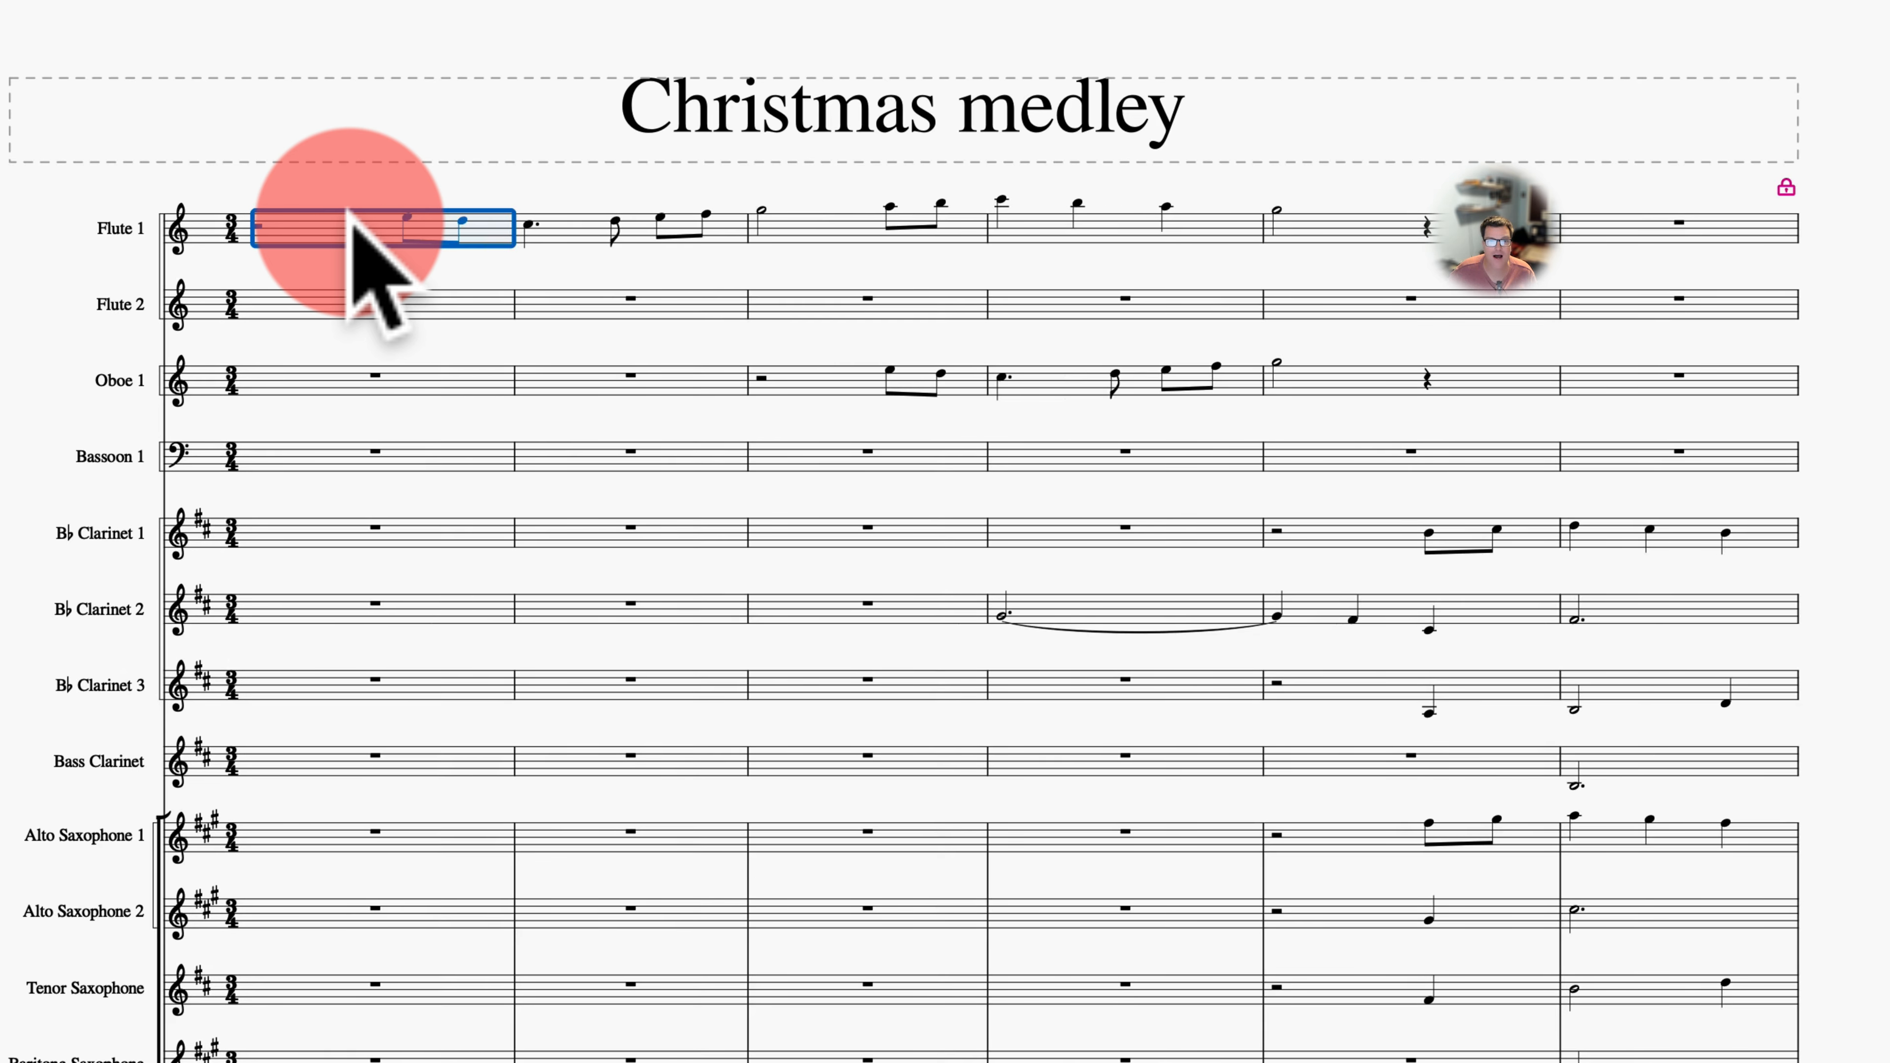
key("shift+]")
key("shift+]")
key("shift+]")
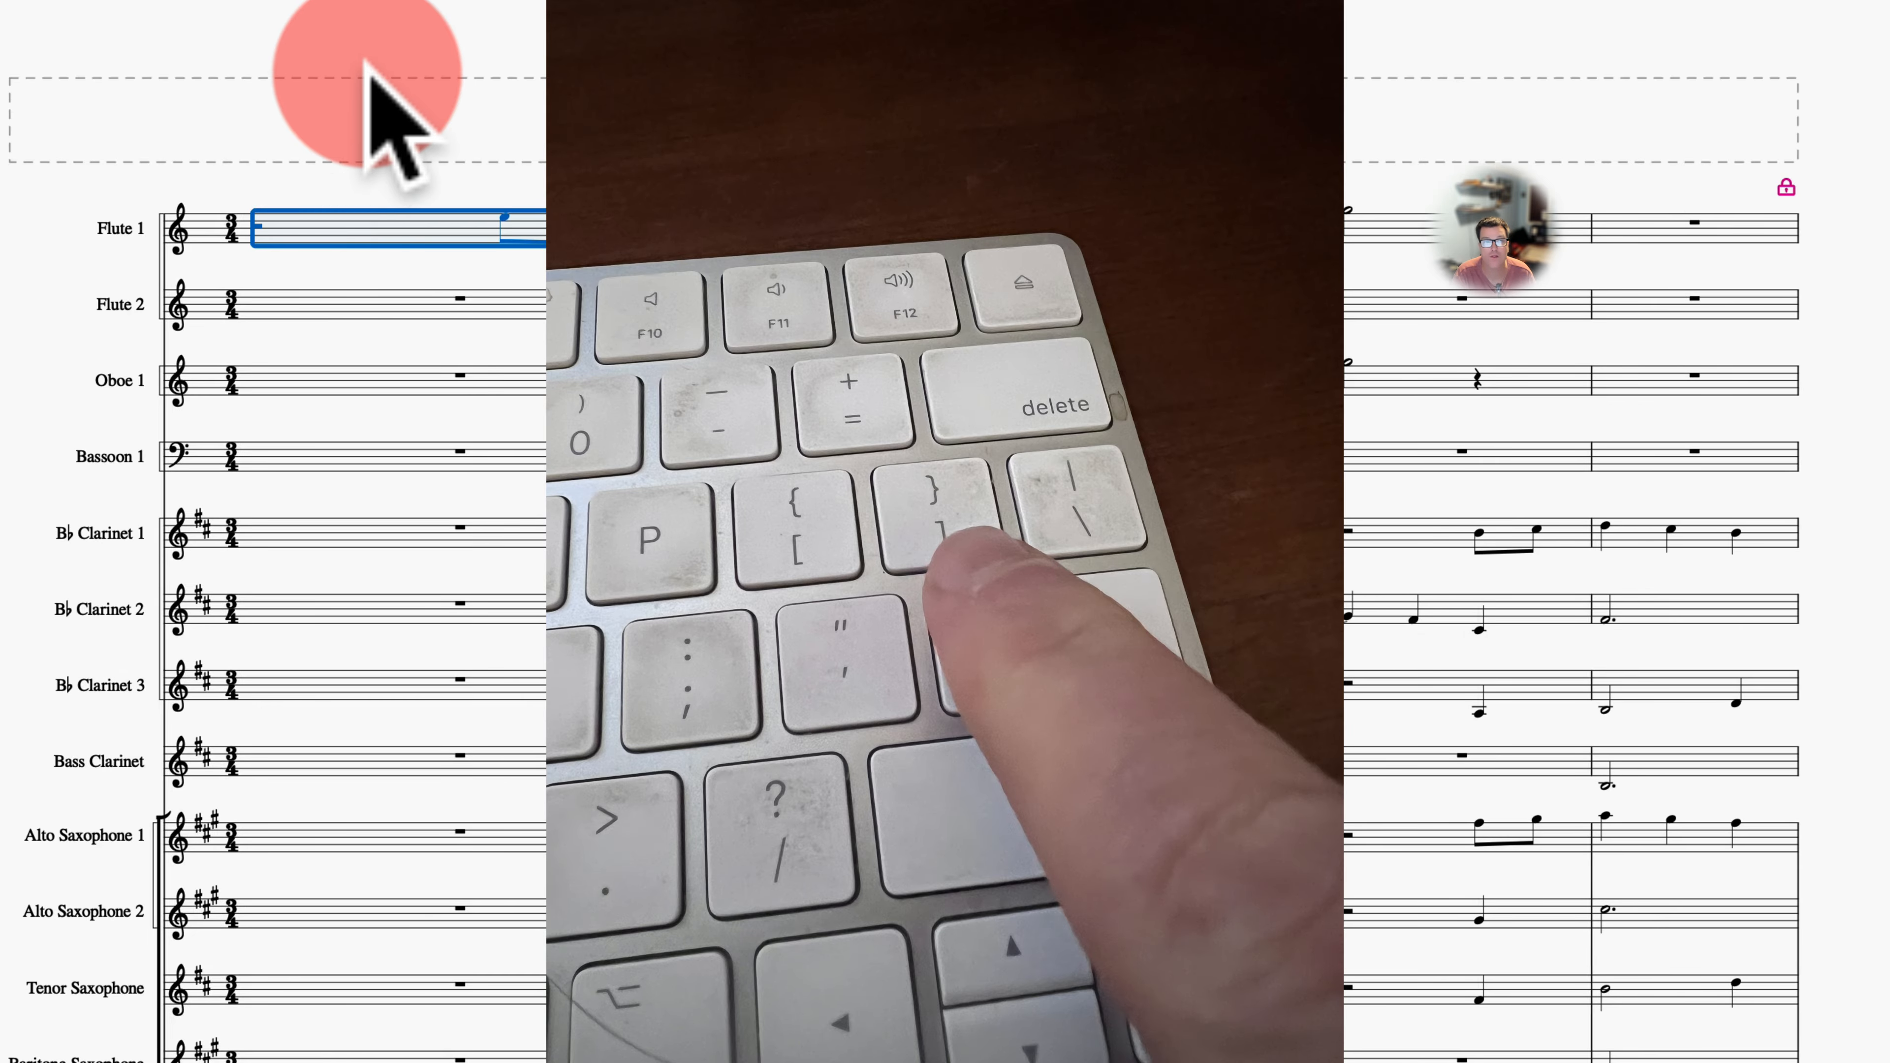
left_click(301, 2)
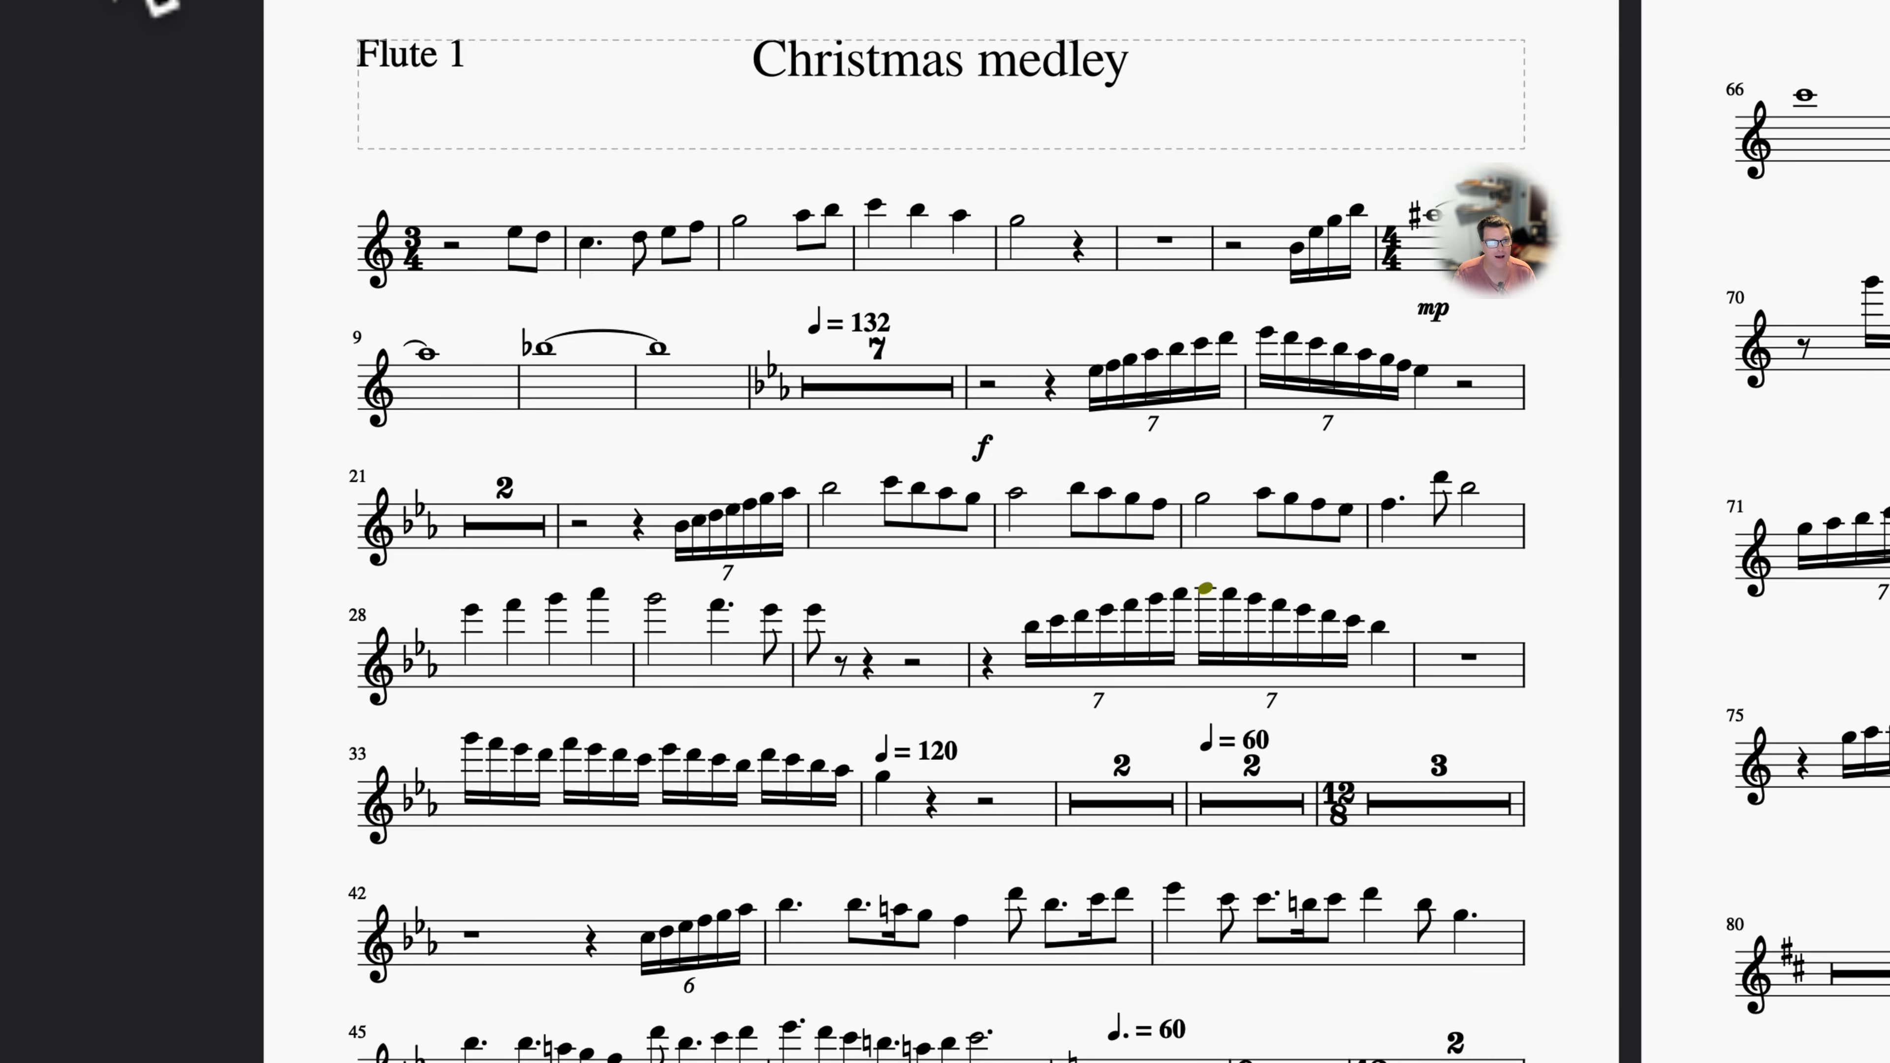
left_click(156, 4)
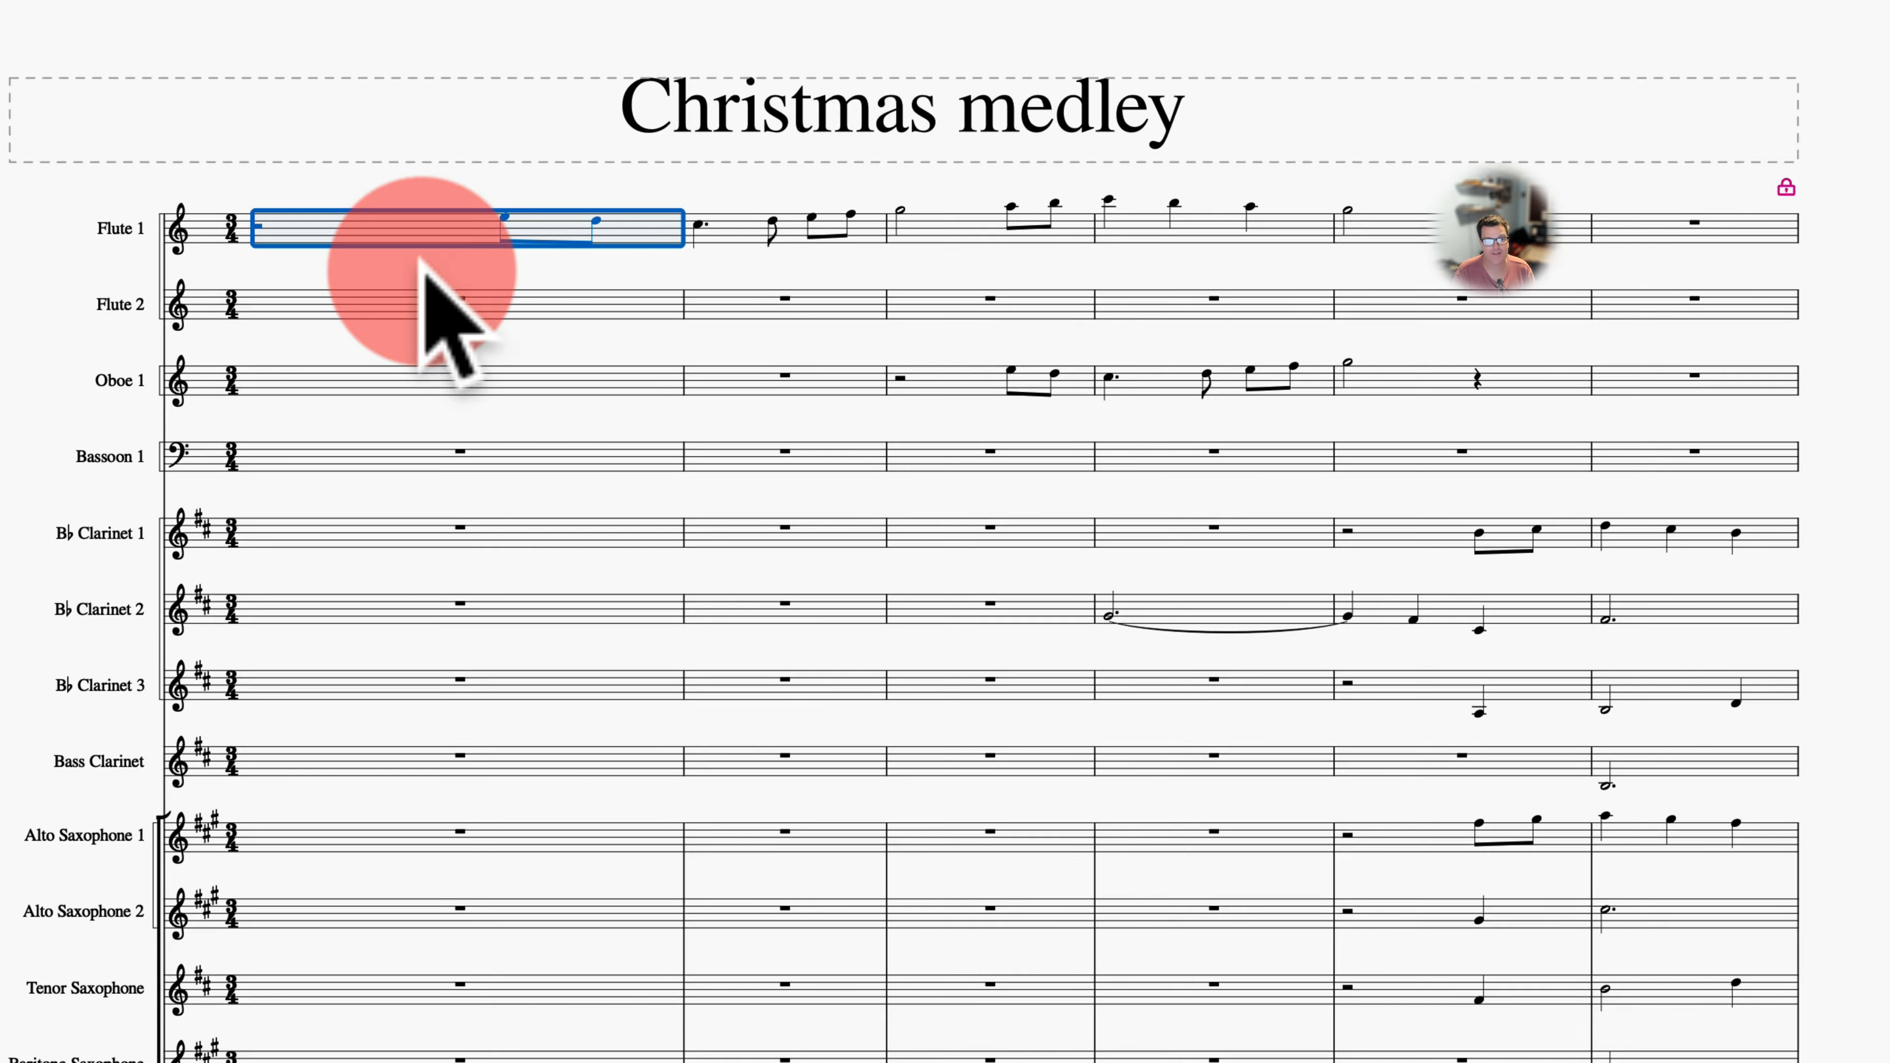
- Reduce the layout stretch of measure 1 in the full score until it is narrower than the measures beside it
key("shift+bracketleft")
key("shift+bracketleft")
key("shift+bracketleft")
key("shift+bracketleft")
key("shift+bracketleft")
key("shift+bracketleft")
key("shift+bracketleft")
key("shift+bracketleft")
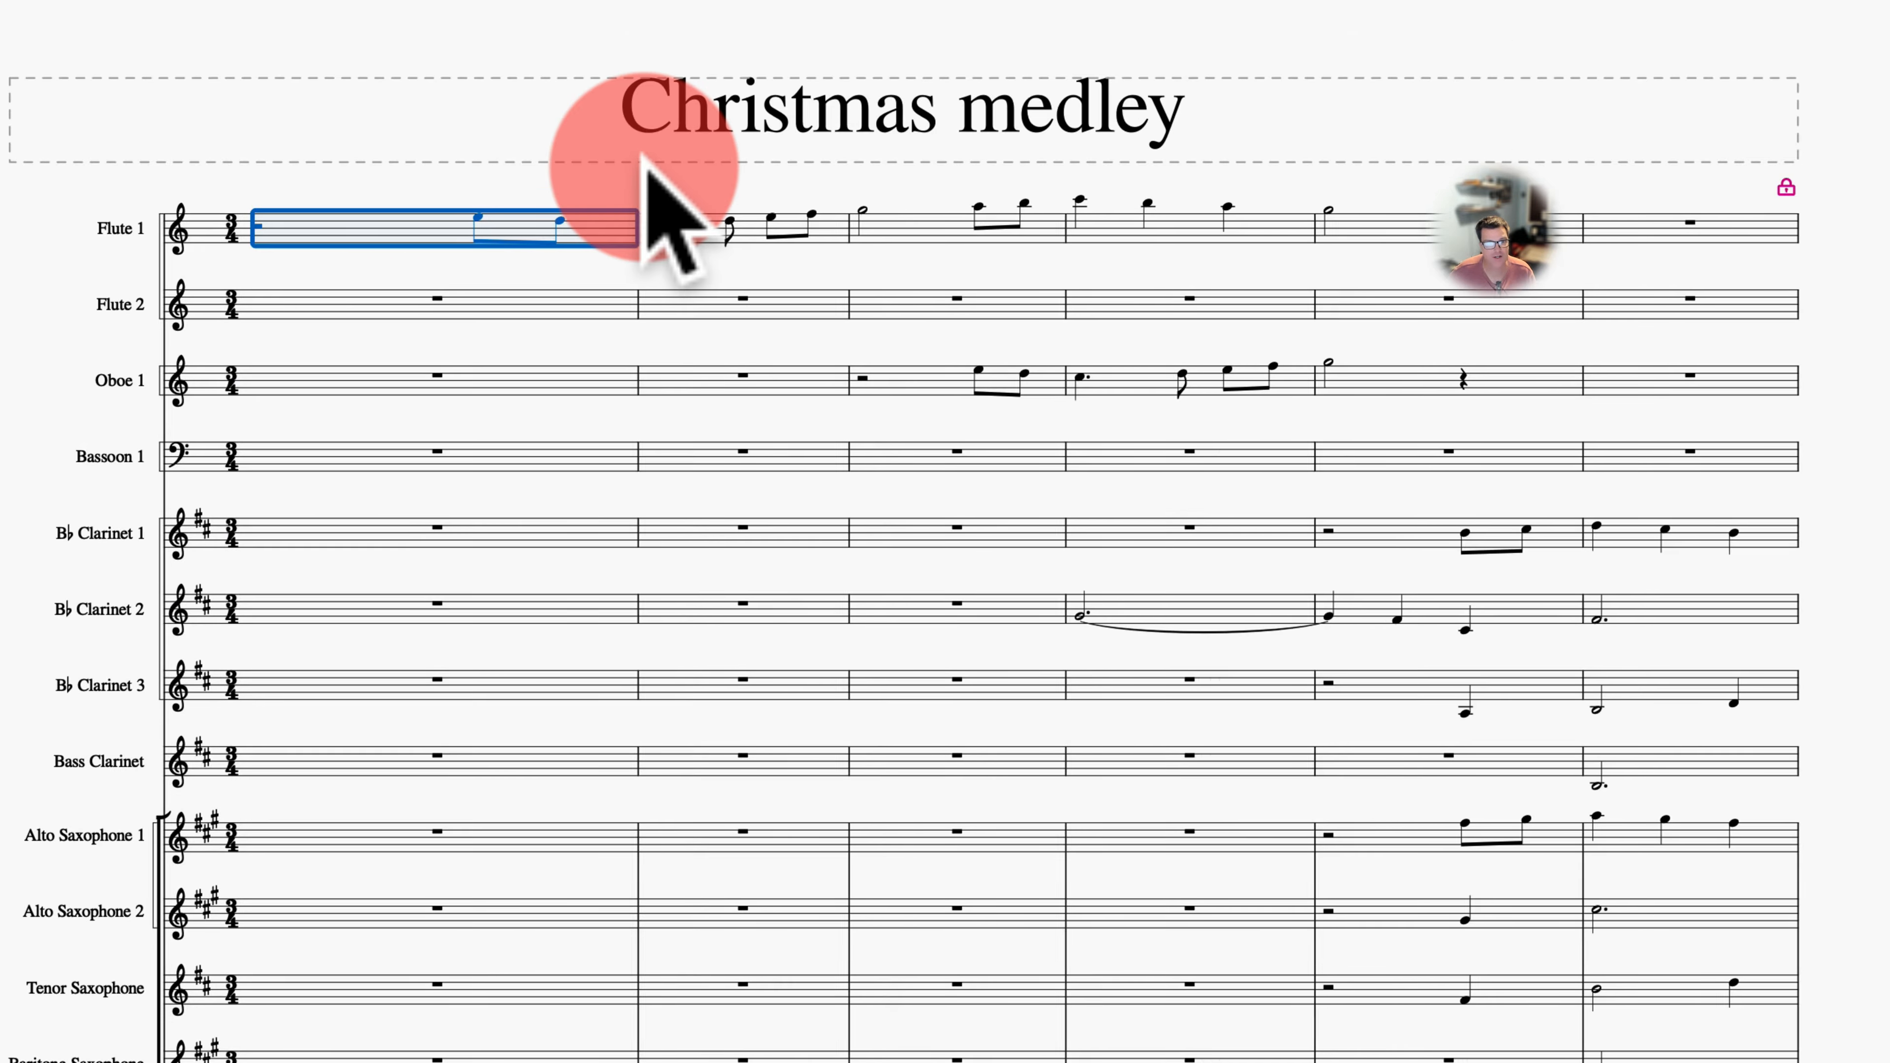
key("shift+bracketleft")
key("shift+bracketleft")
key("shift+bracketleft")
key("shift+bracketleft")
key("shift+bracketleft")
key("shift+bracketleft")
key("shift+bracketleft")
key("shift+bracketleft")
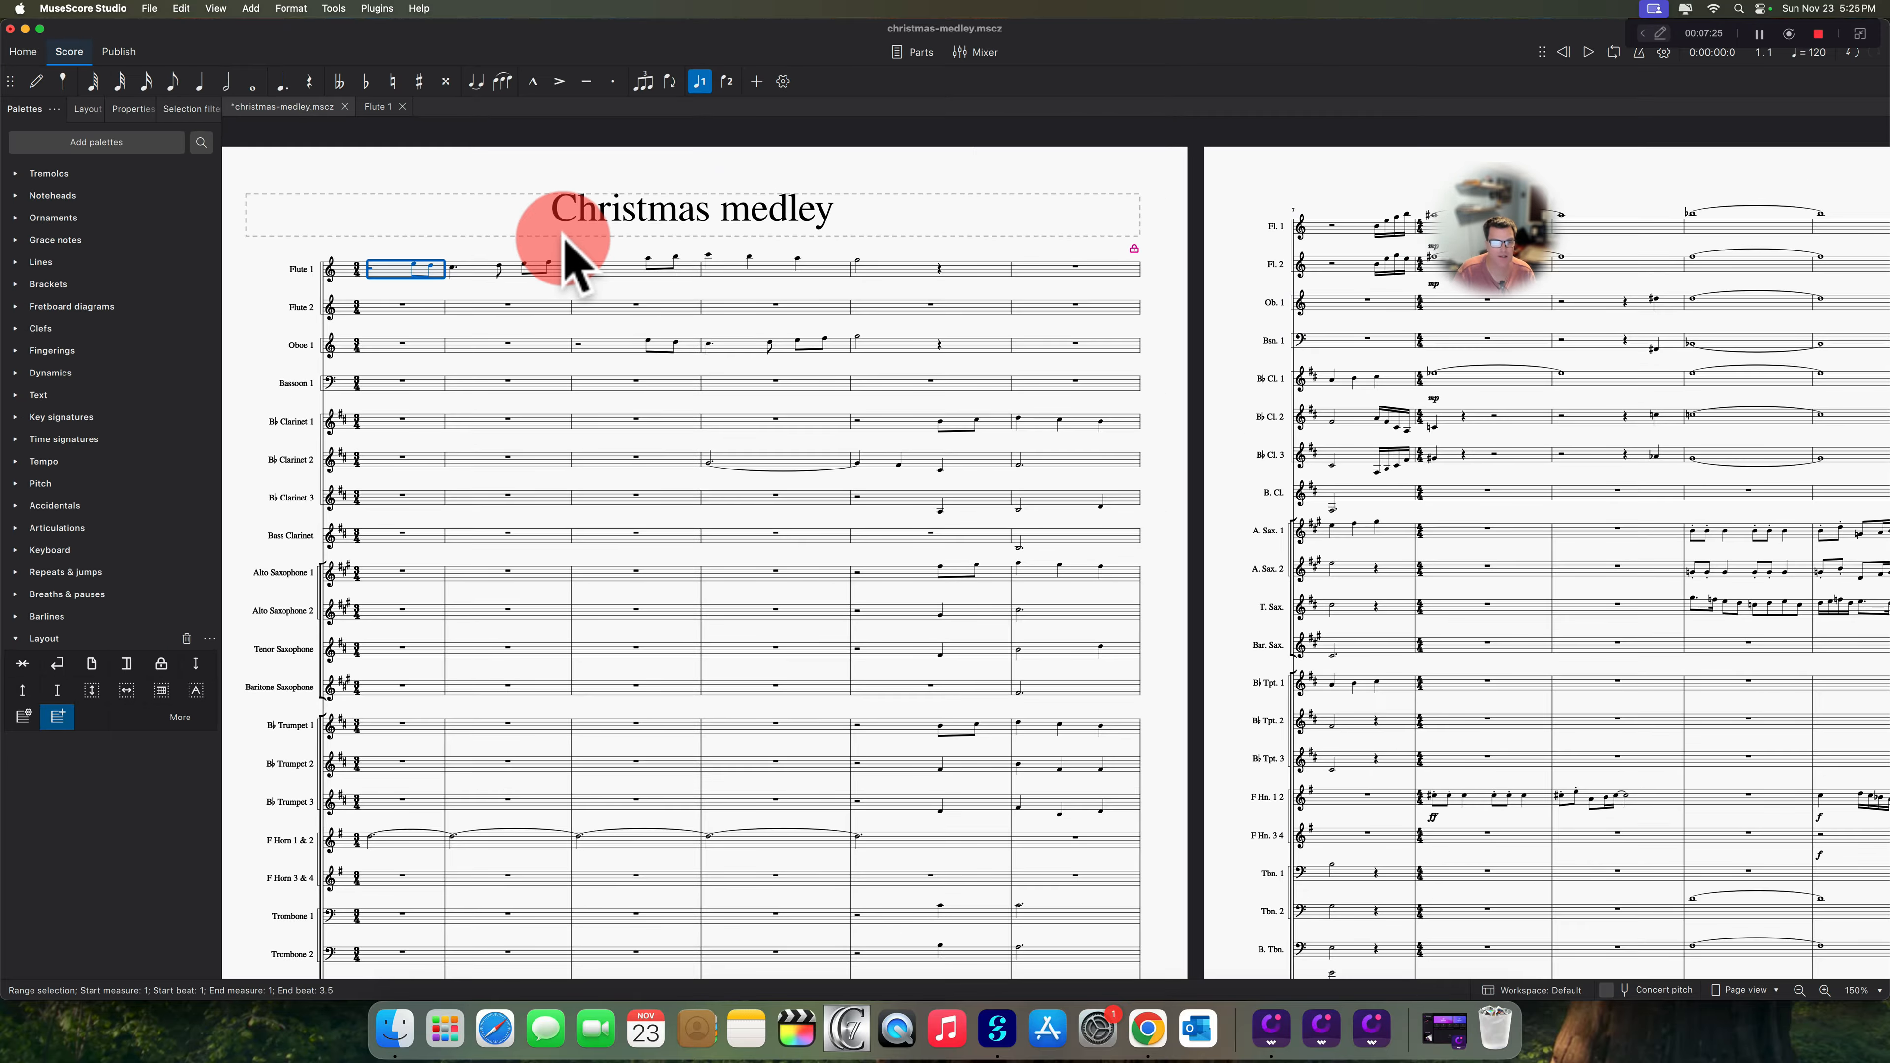
- Try to lock the layout with 4 measures per system while only measure 1 of Flute 1 is selected
left_click(297, 9)
left_click(334, 70)
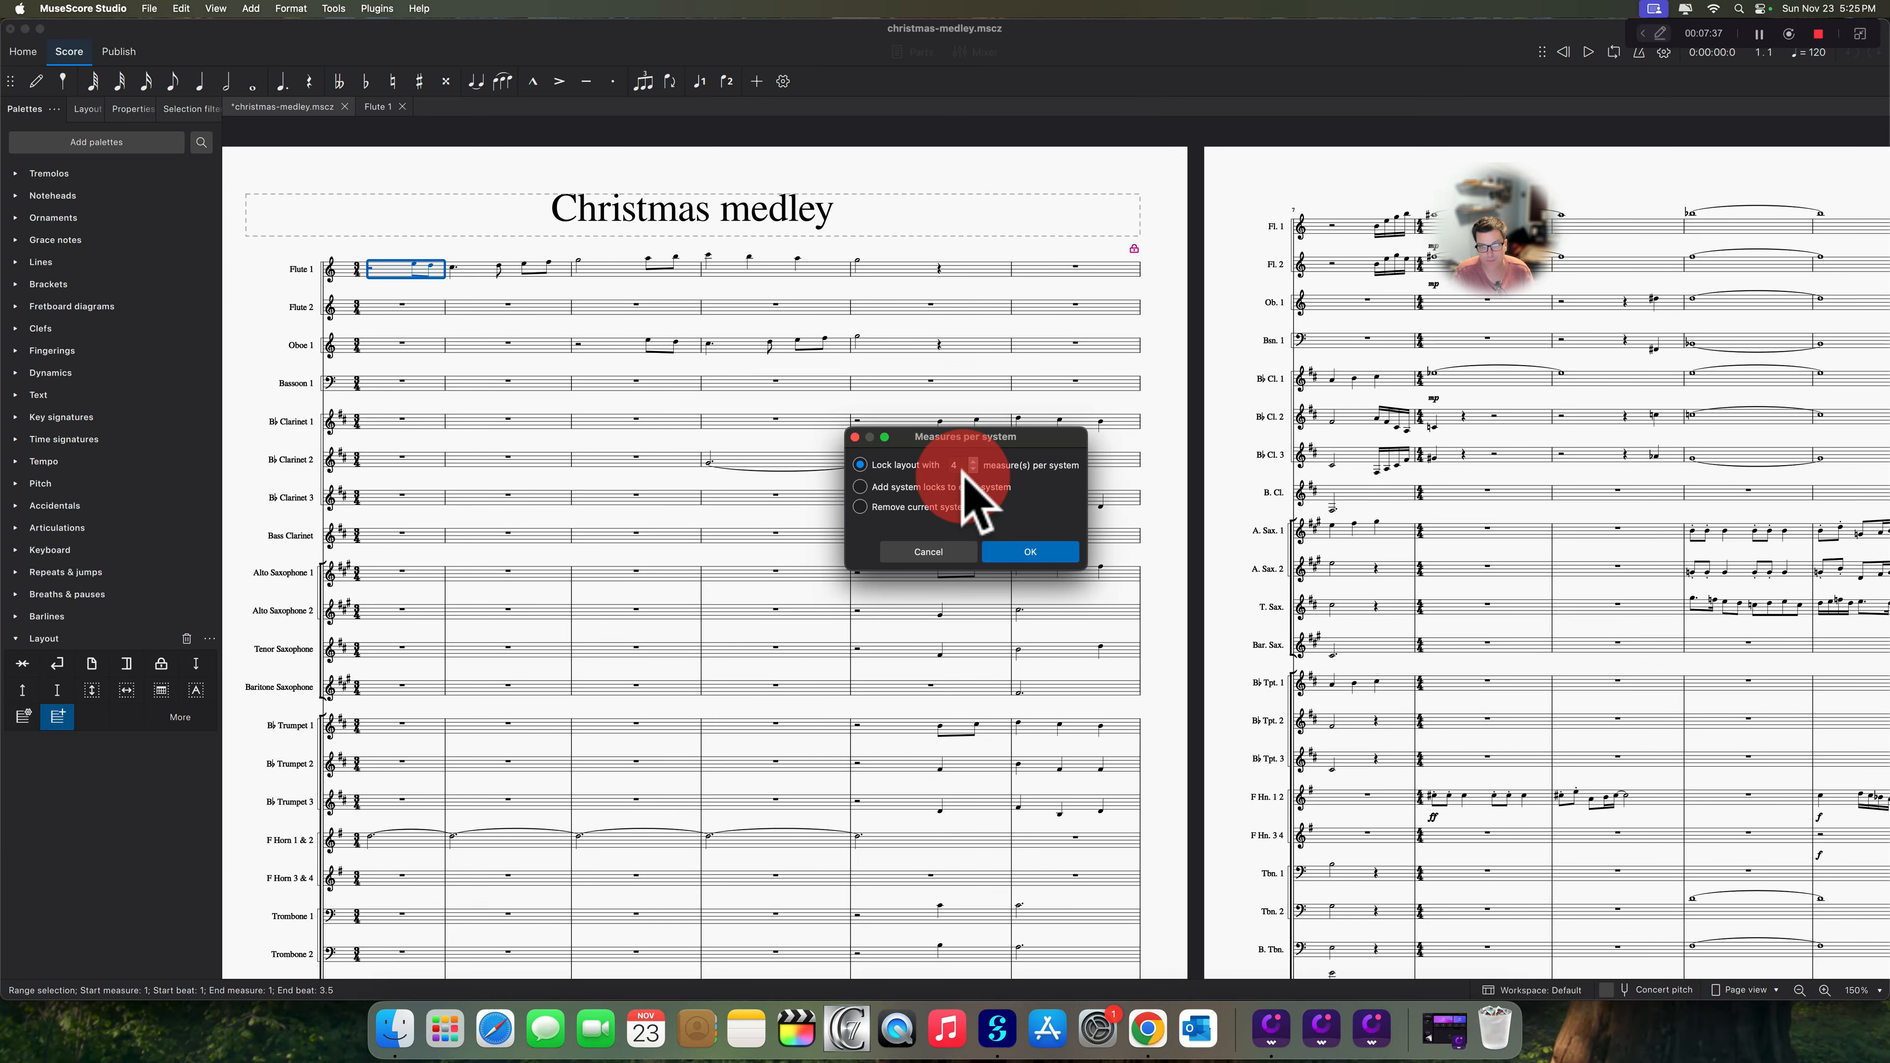
left_click(973, 467)
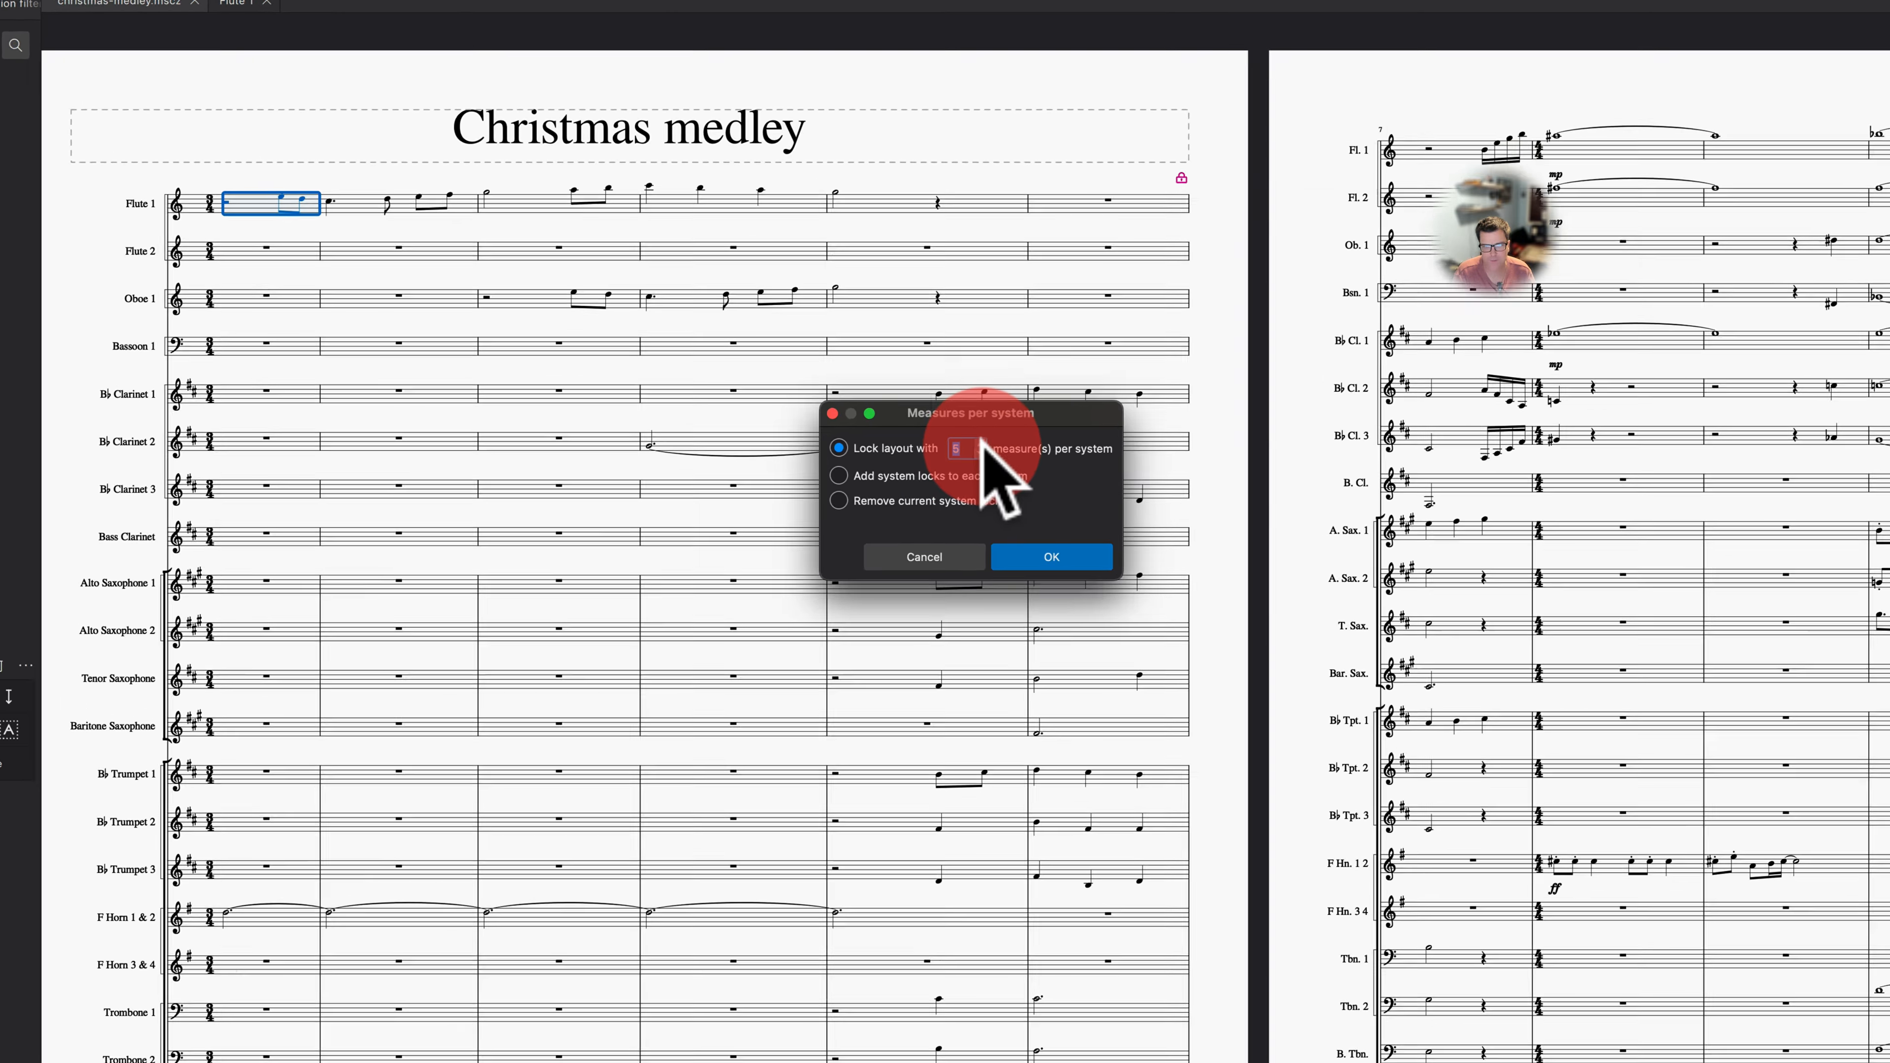
left_click(973, 461)
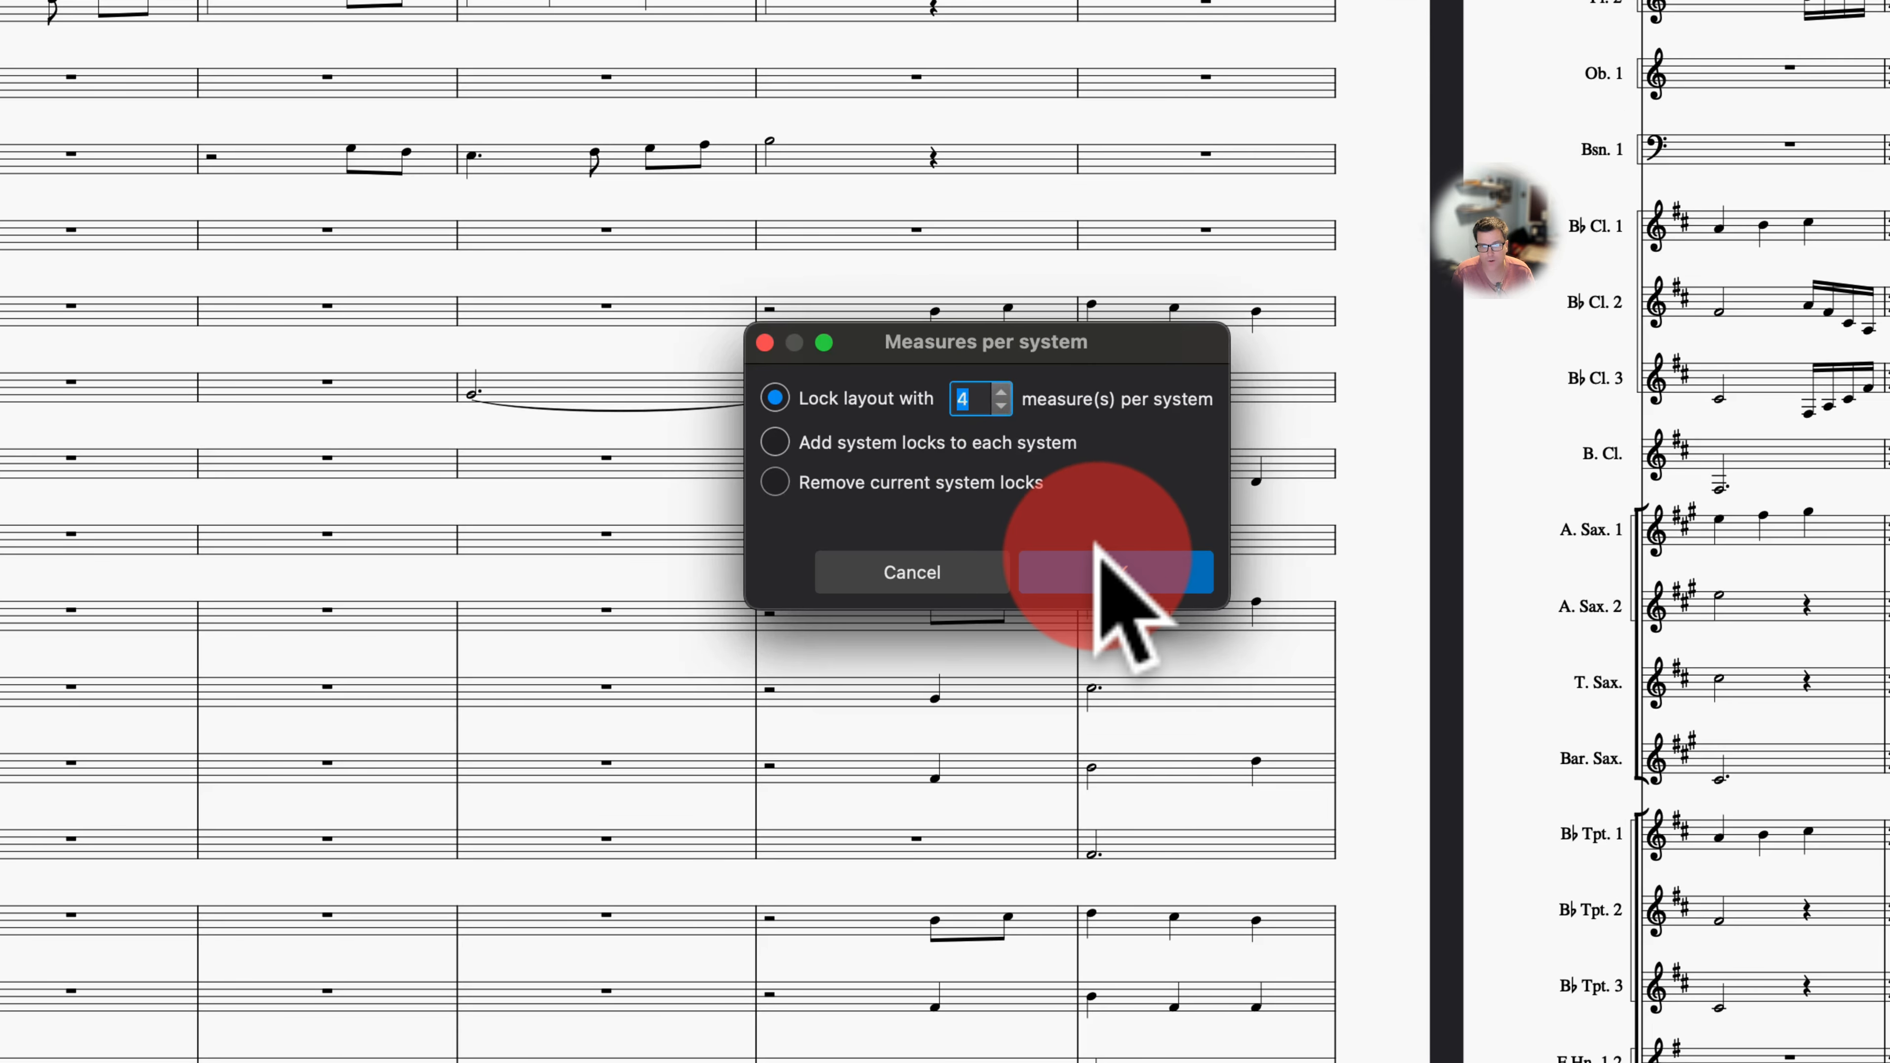
left_click(1124, 566)
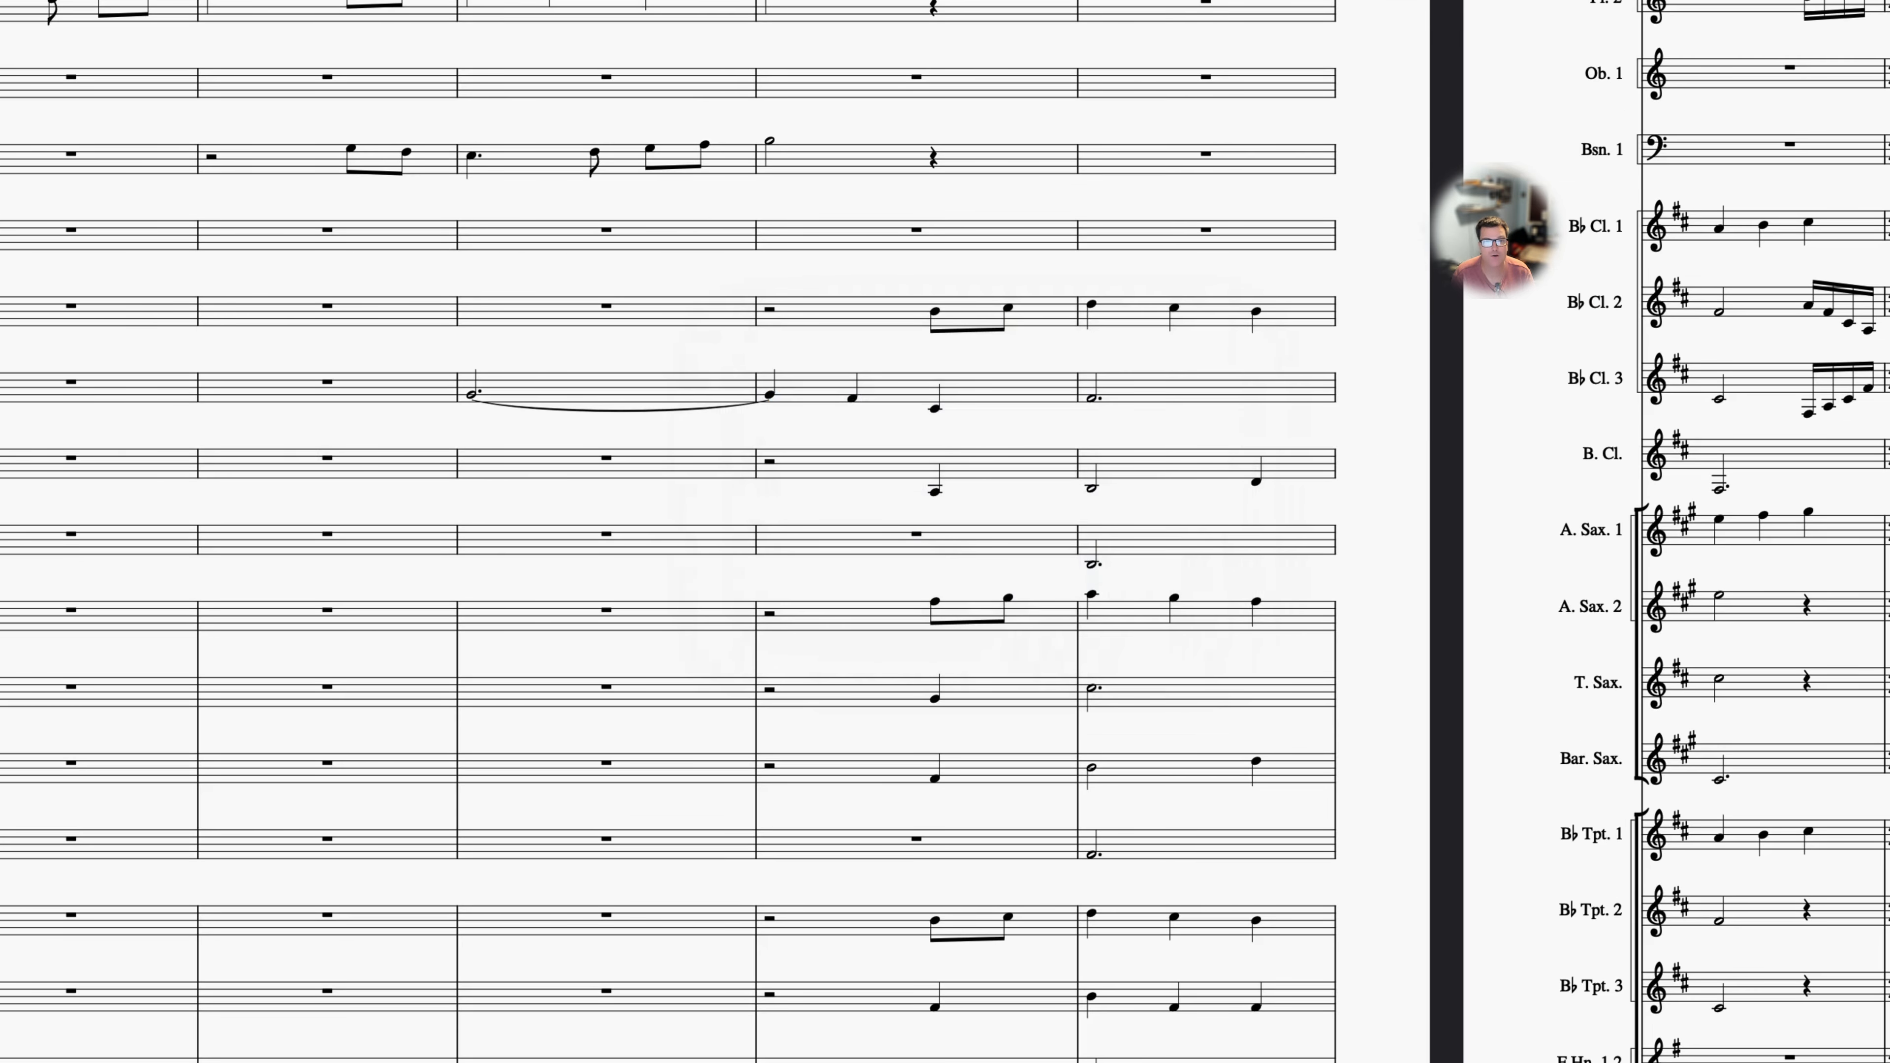
- Lock the layout of the entire score with 4 measures per system, and undo the change
key("super+a")
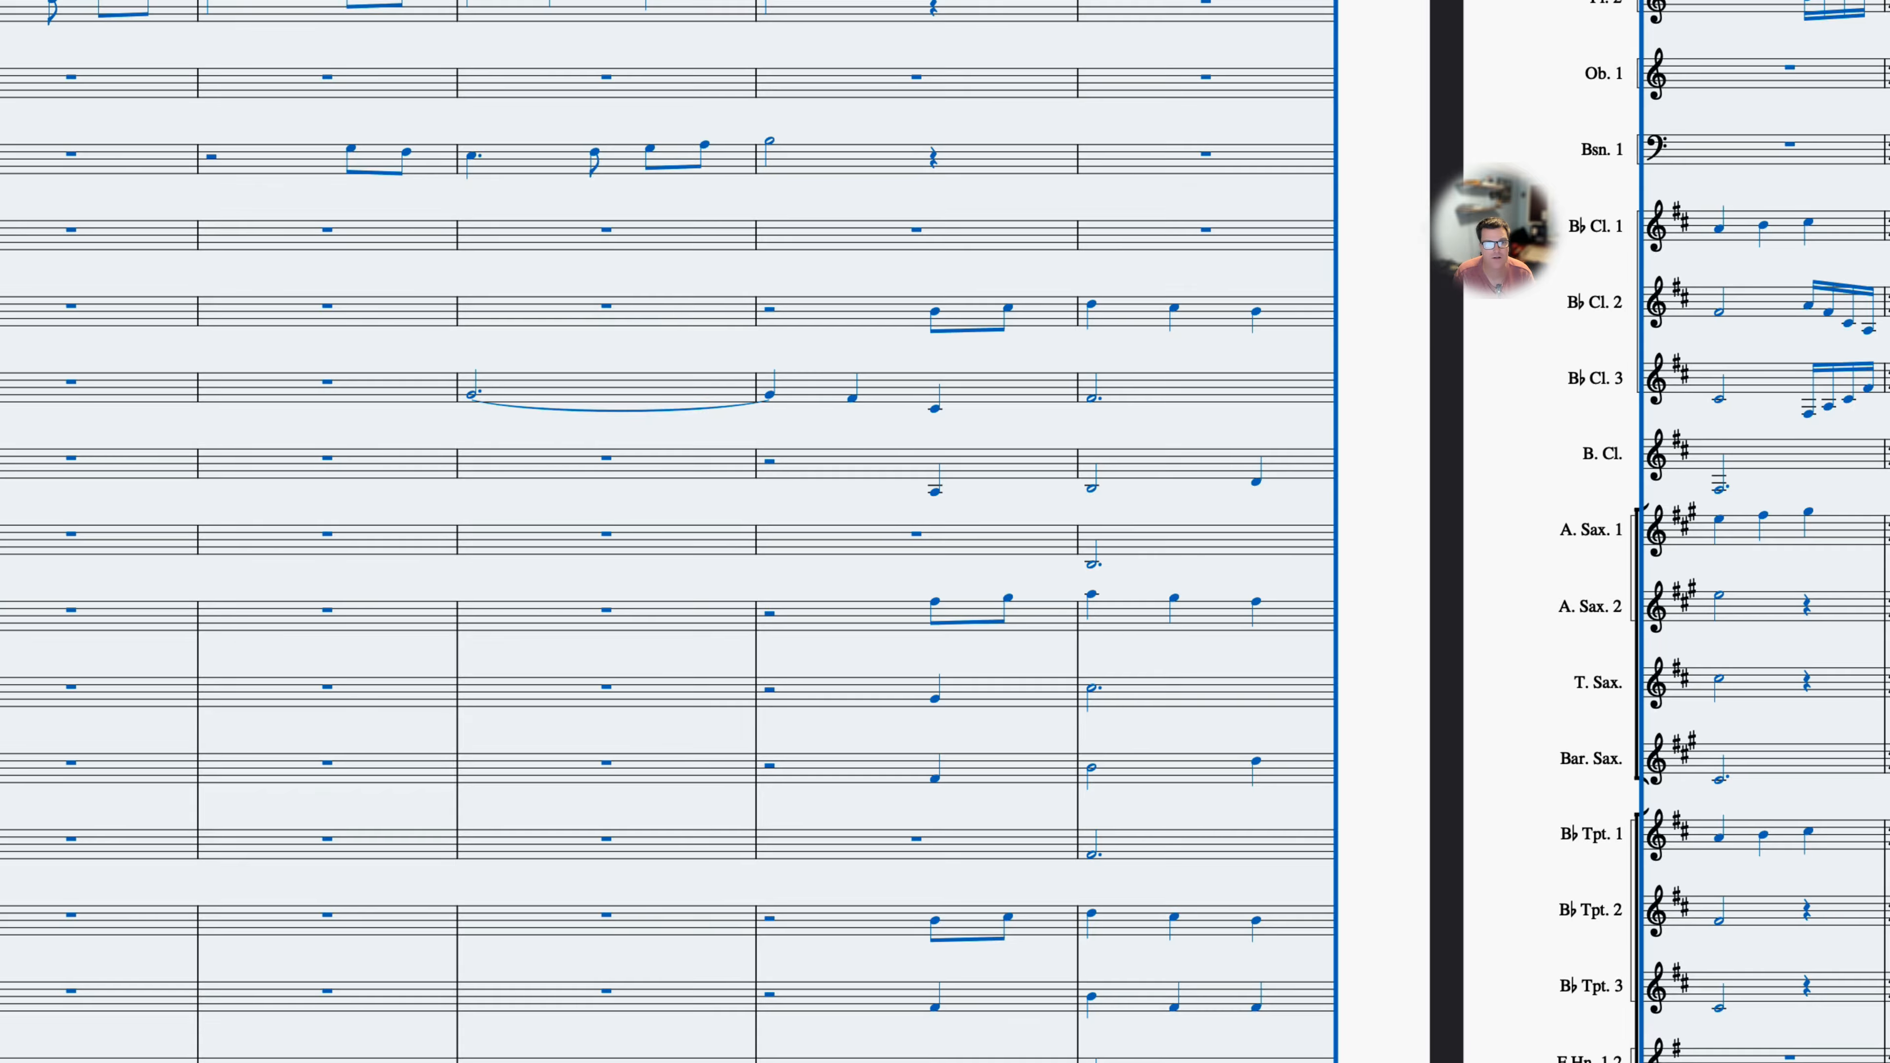
key("super+shift+m")
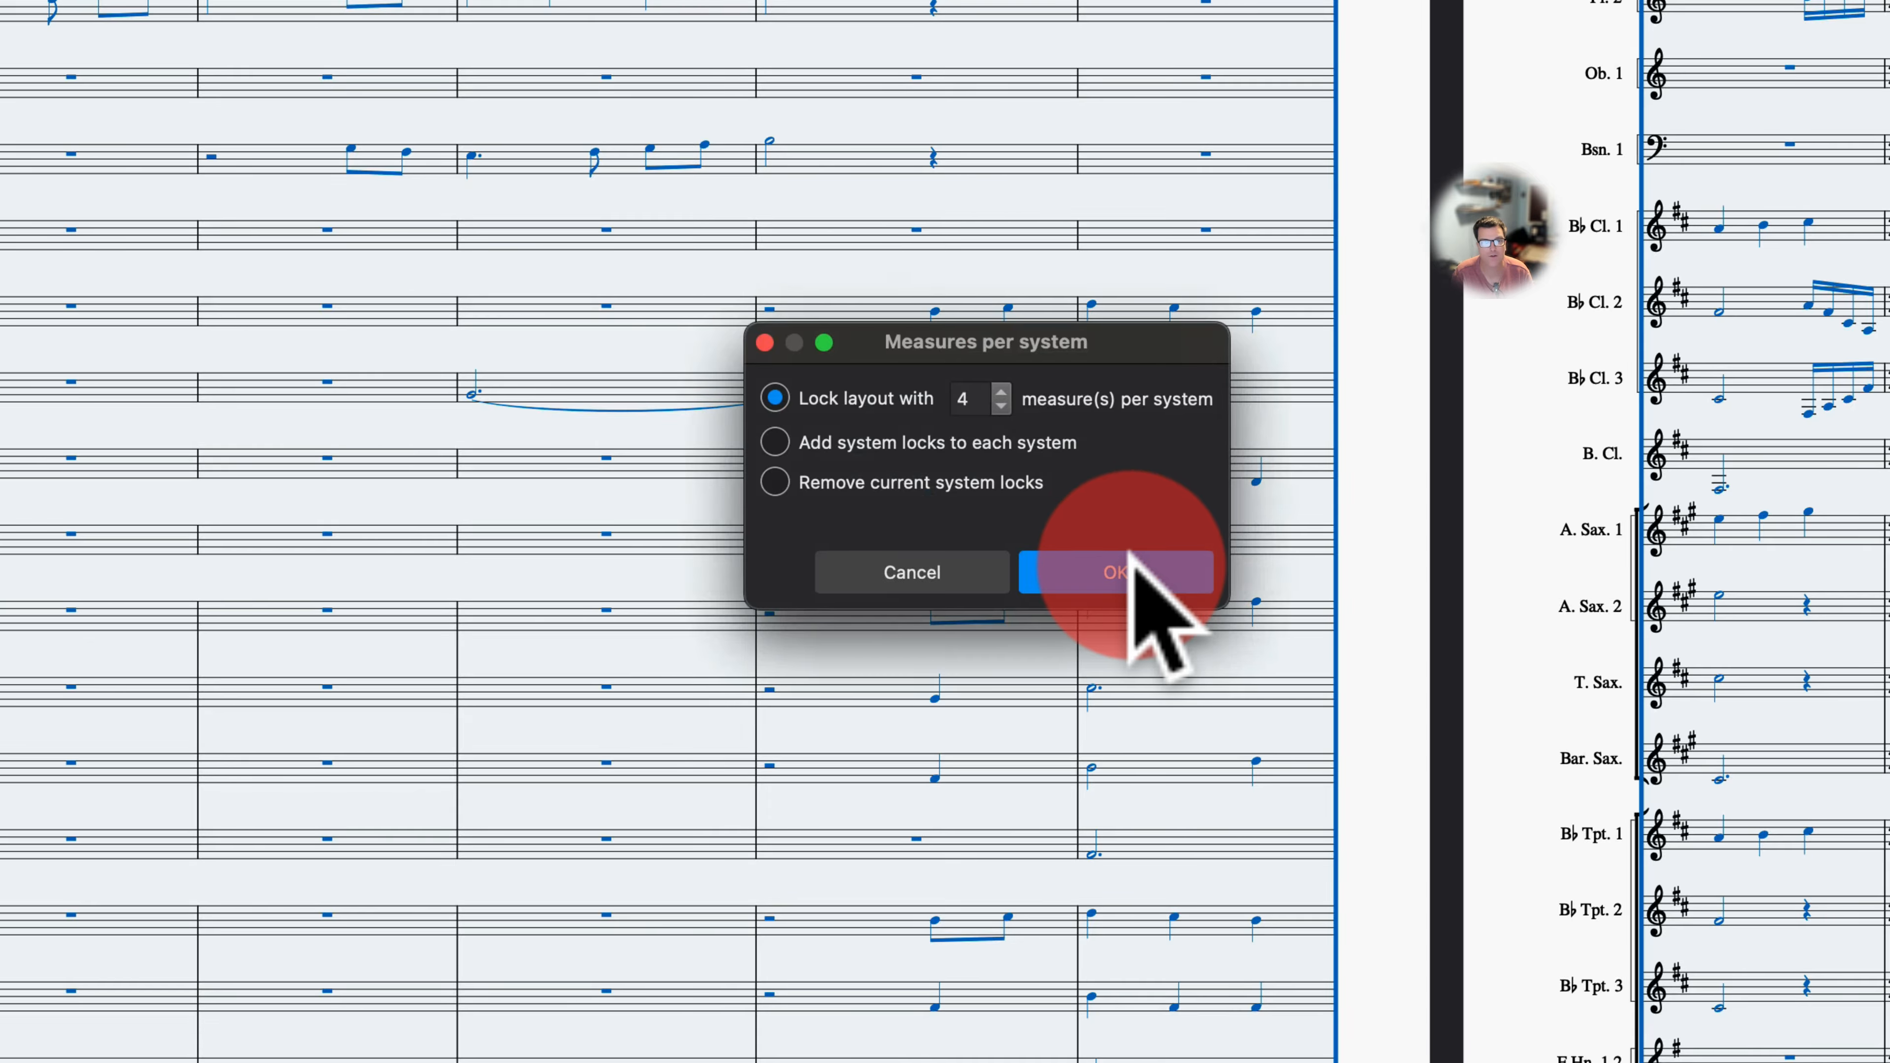
left_click(1124, 570)
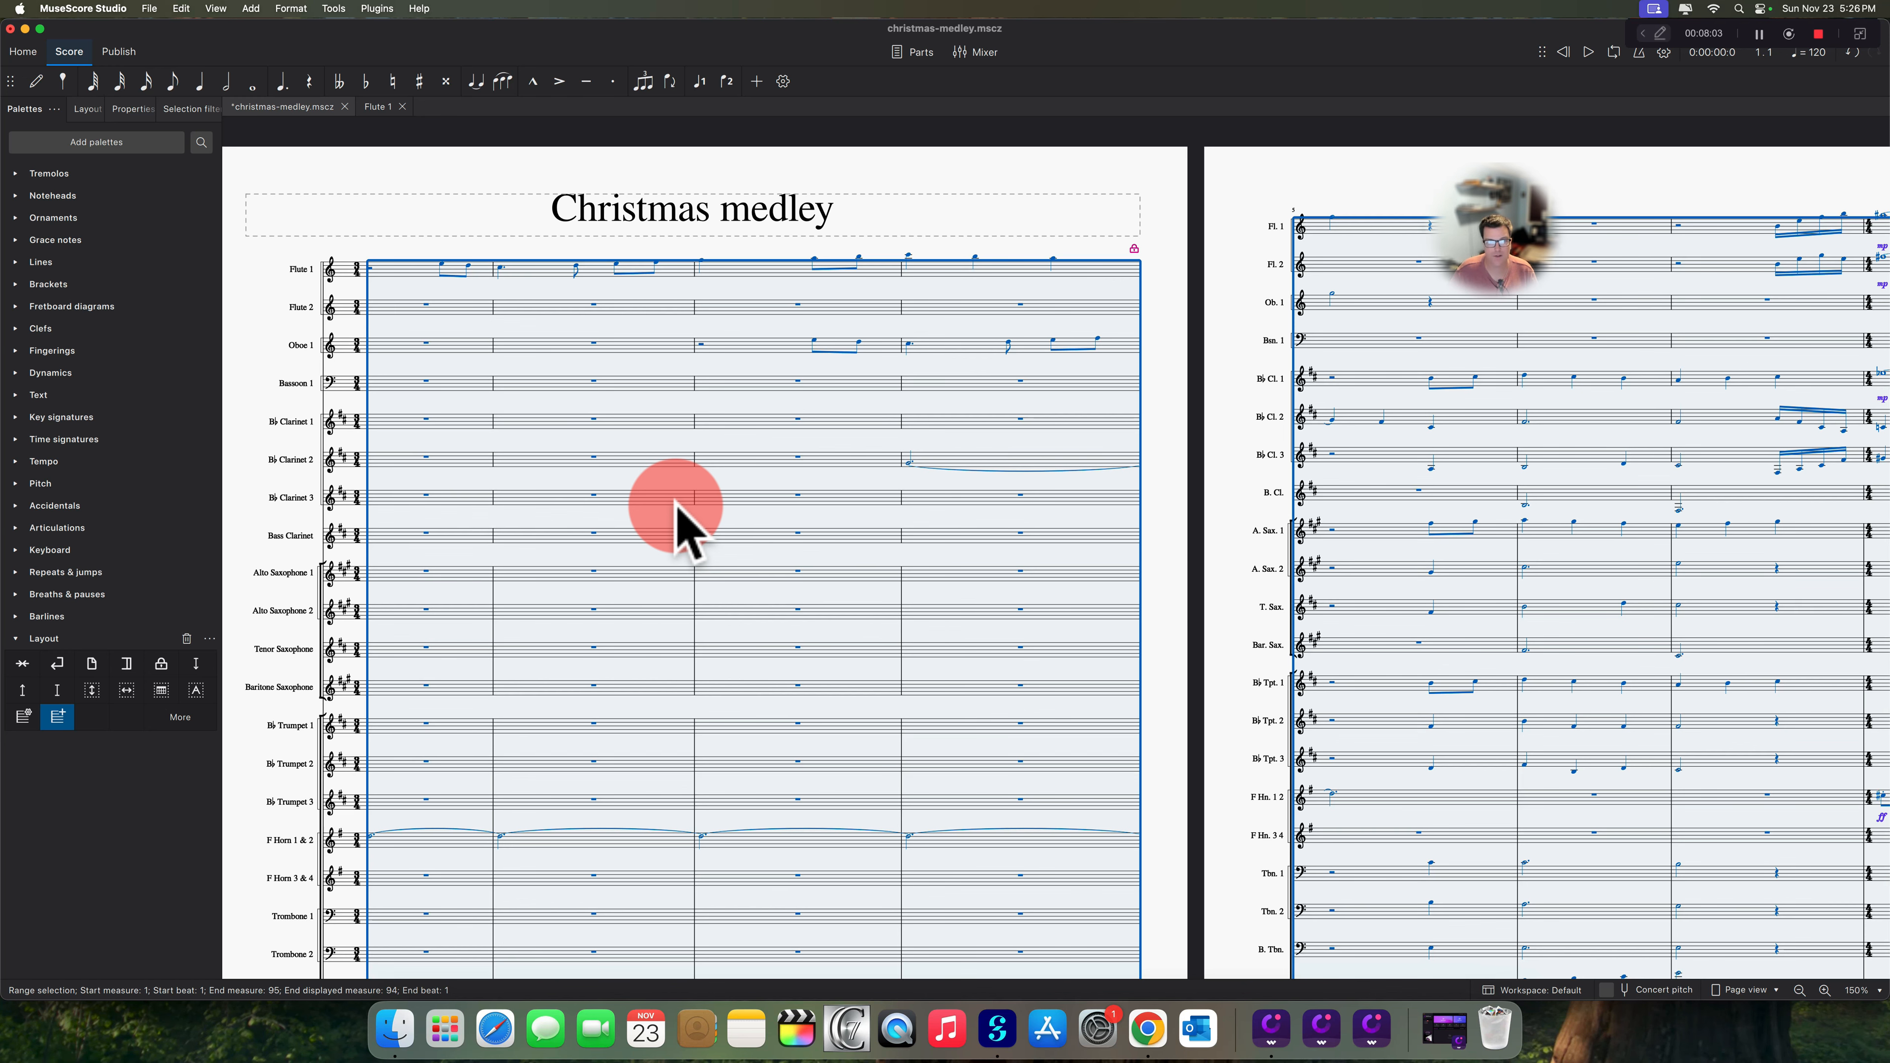
key("super+z")
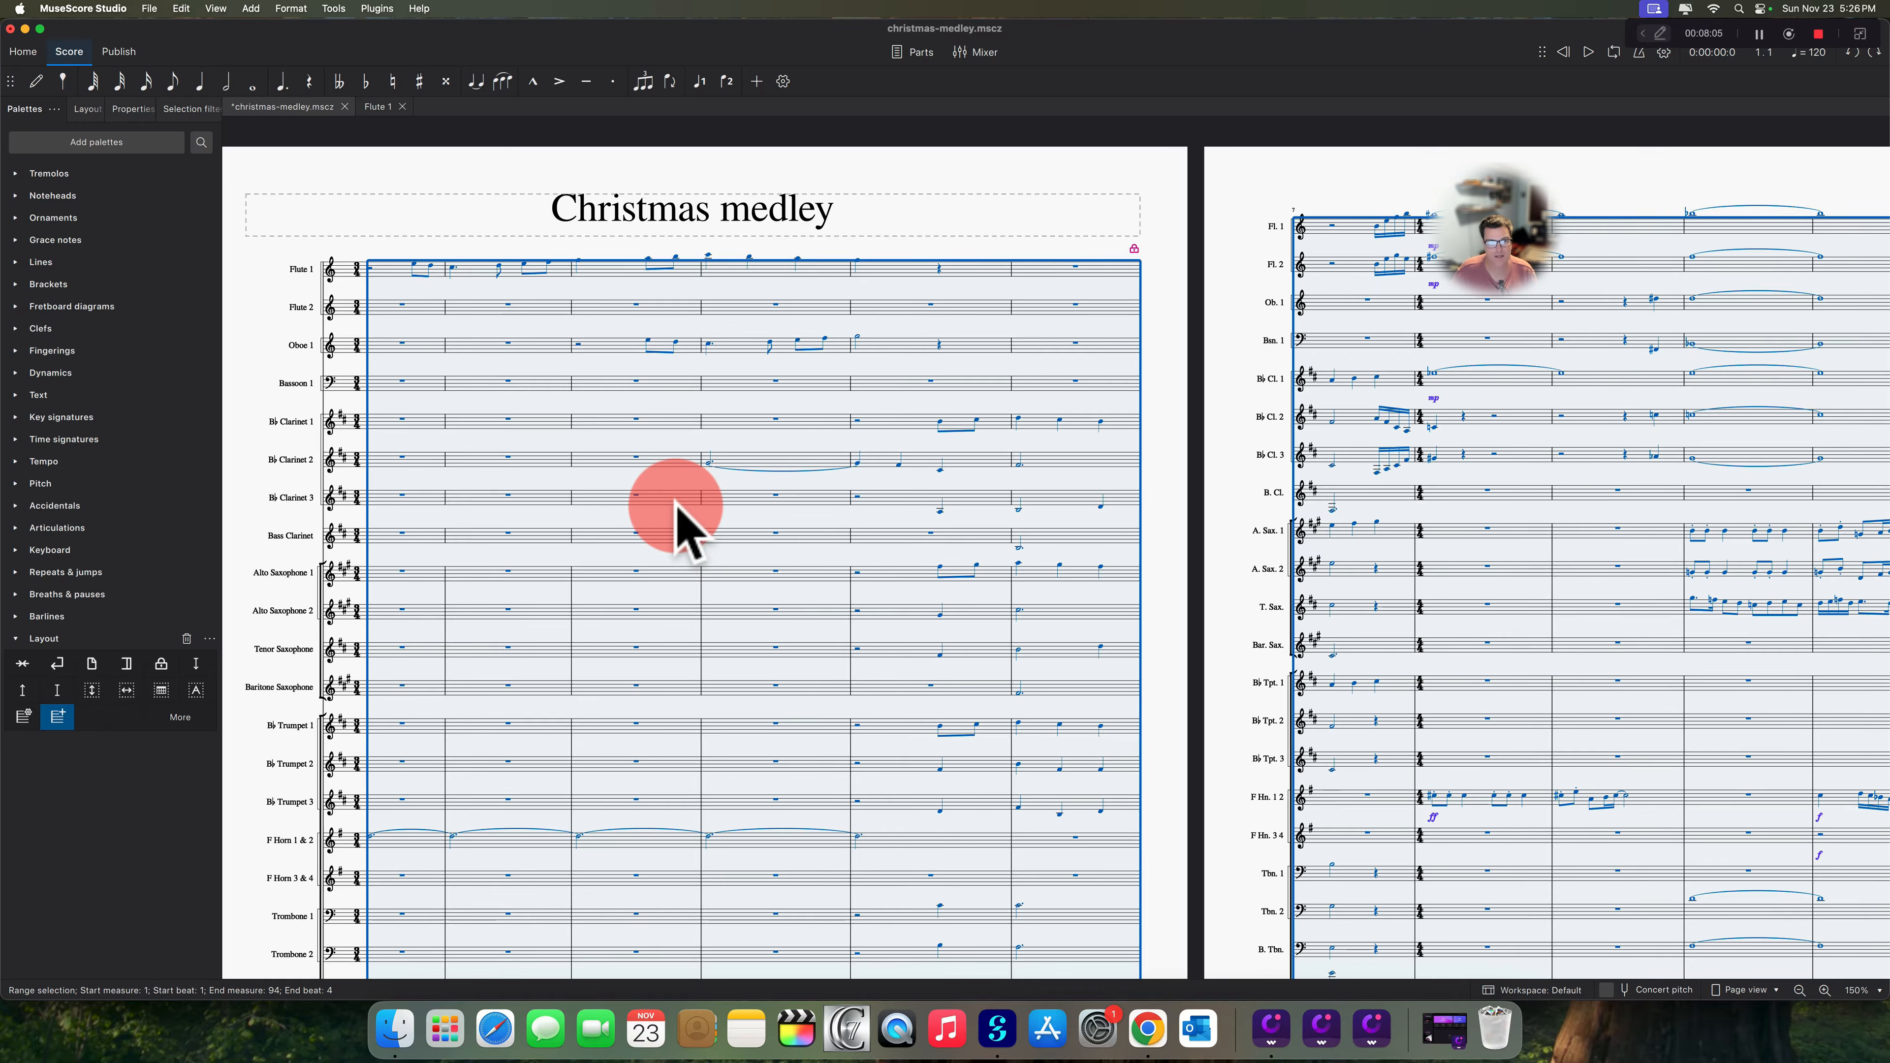
key("super+z")
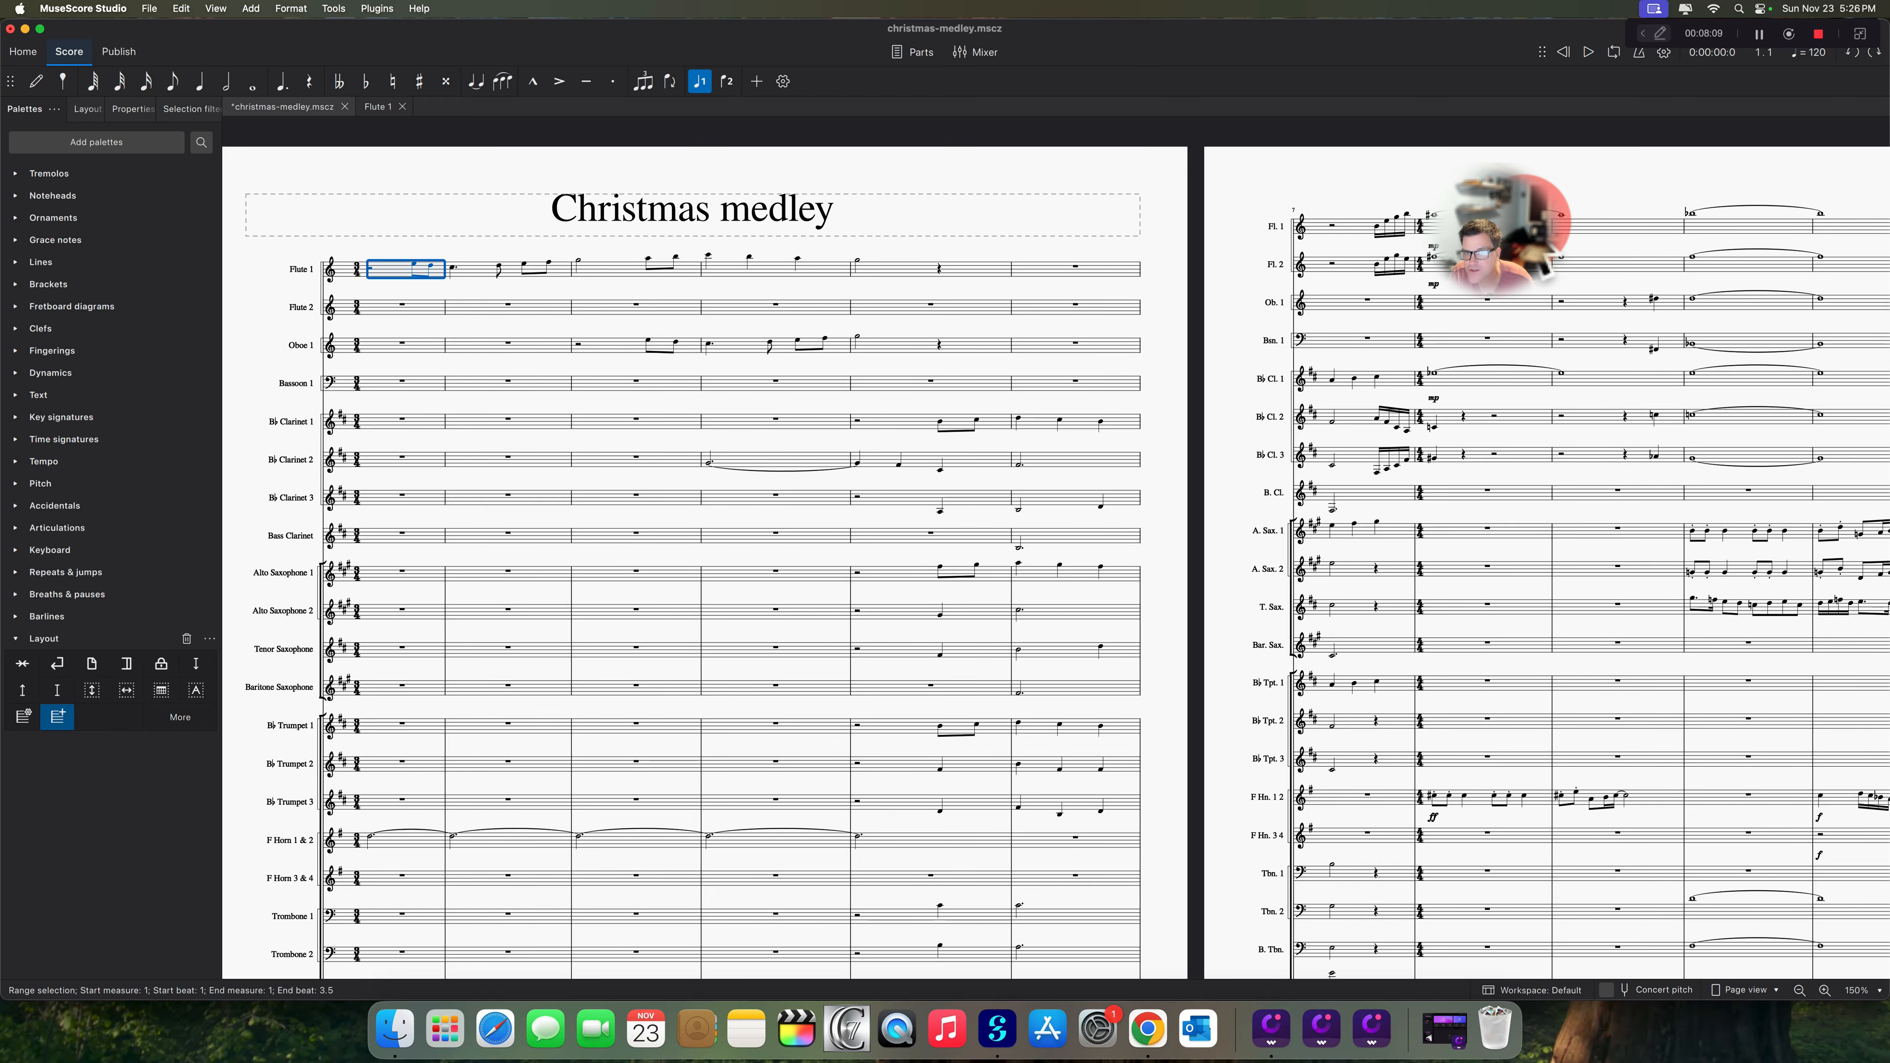
- Select measures 1 through 8 across all instruments, from Flute 1 down to the lowest staff
left_click(1544, 223, "shift")
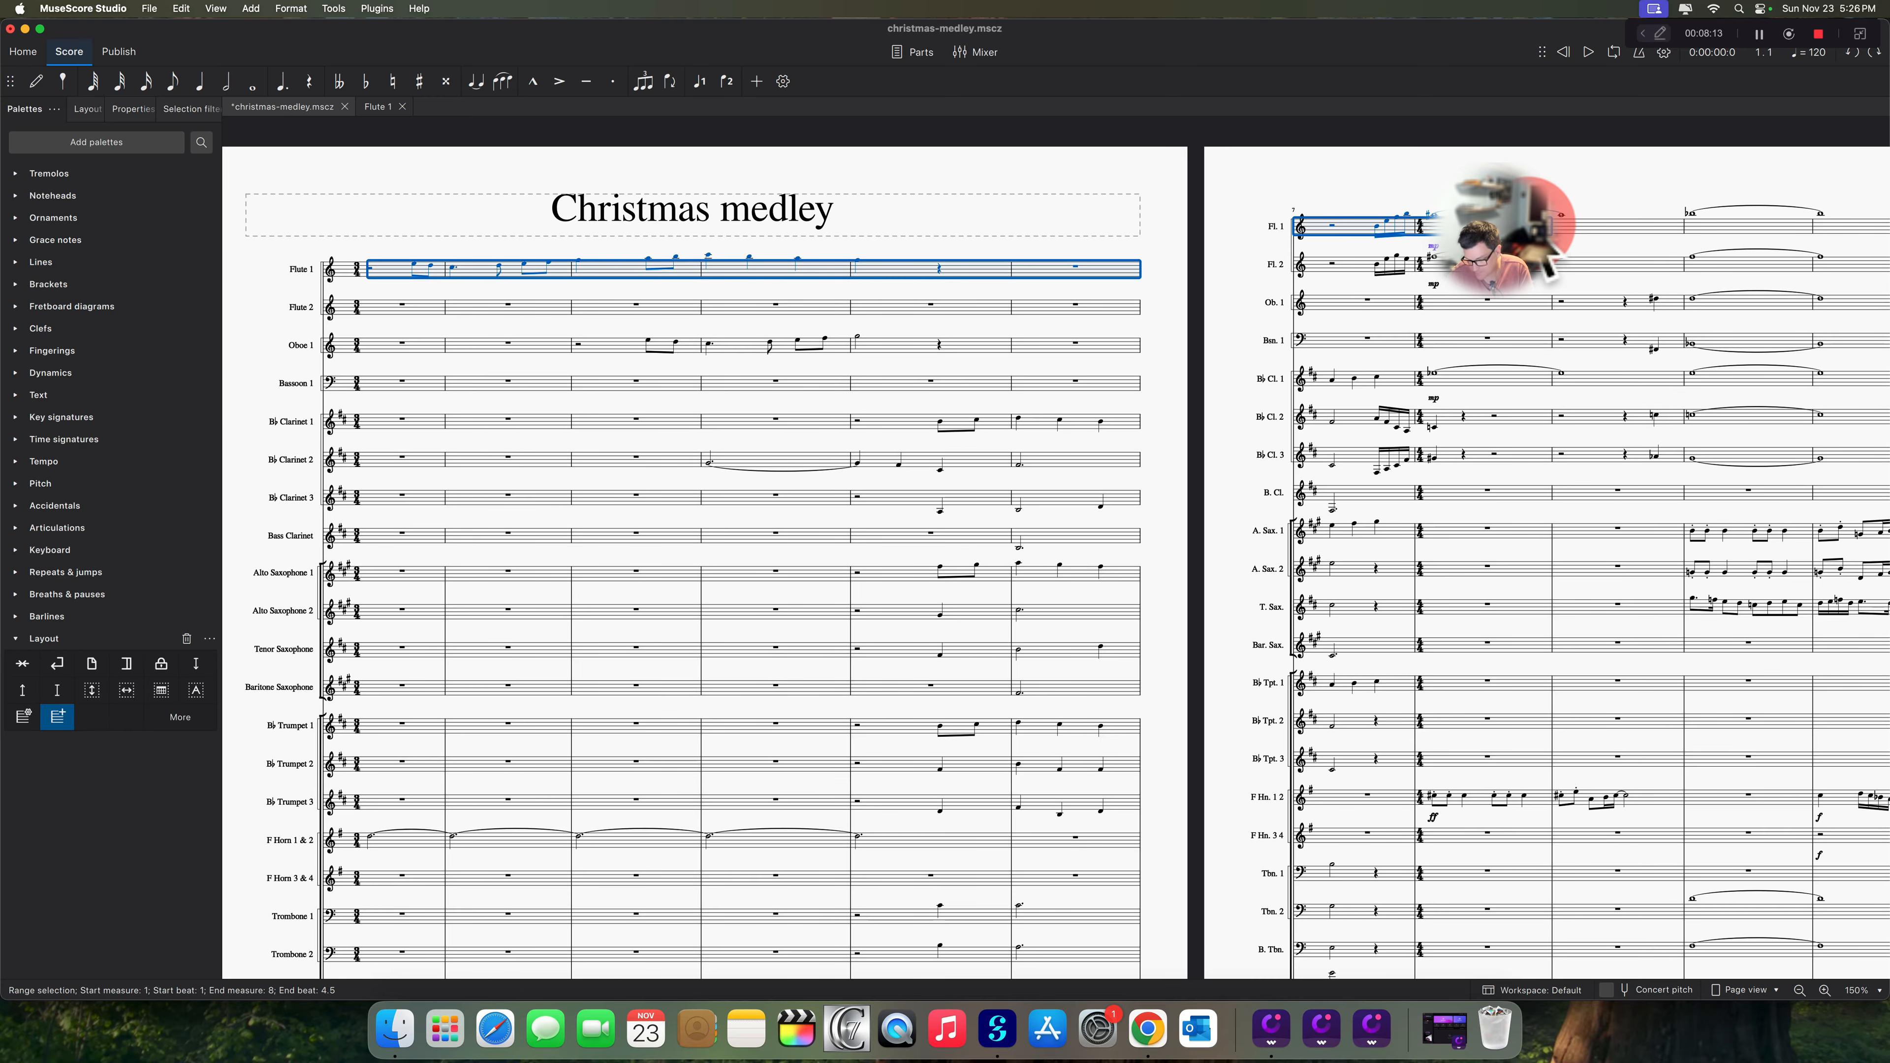
key("shift+Down")
key("shift+Down")
key("shift+Down")
key("shift+Down")
key("shift+Down")
key("shift+Down")
key("shift+Down")
key("shift+Down")
key("shift+Down")
key("shift+Down")
key("shift+Down")
key("shift+Down")
key("shift+Down")
key("shift+Down")
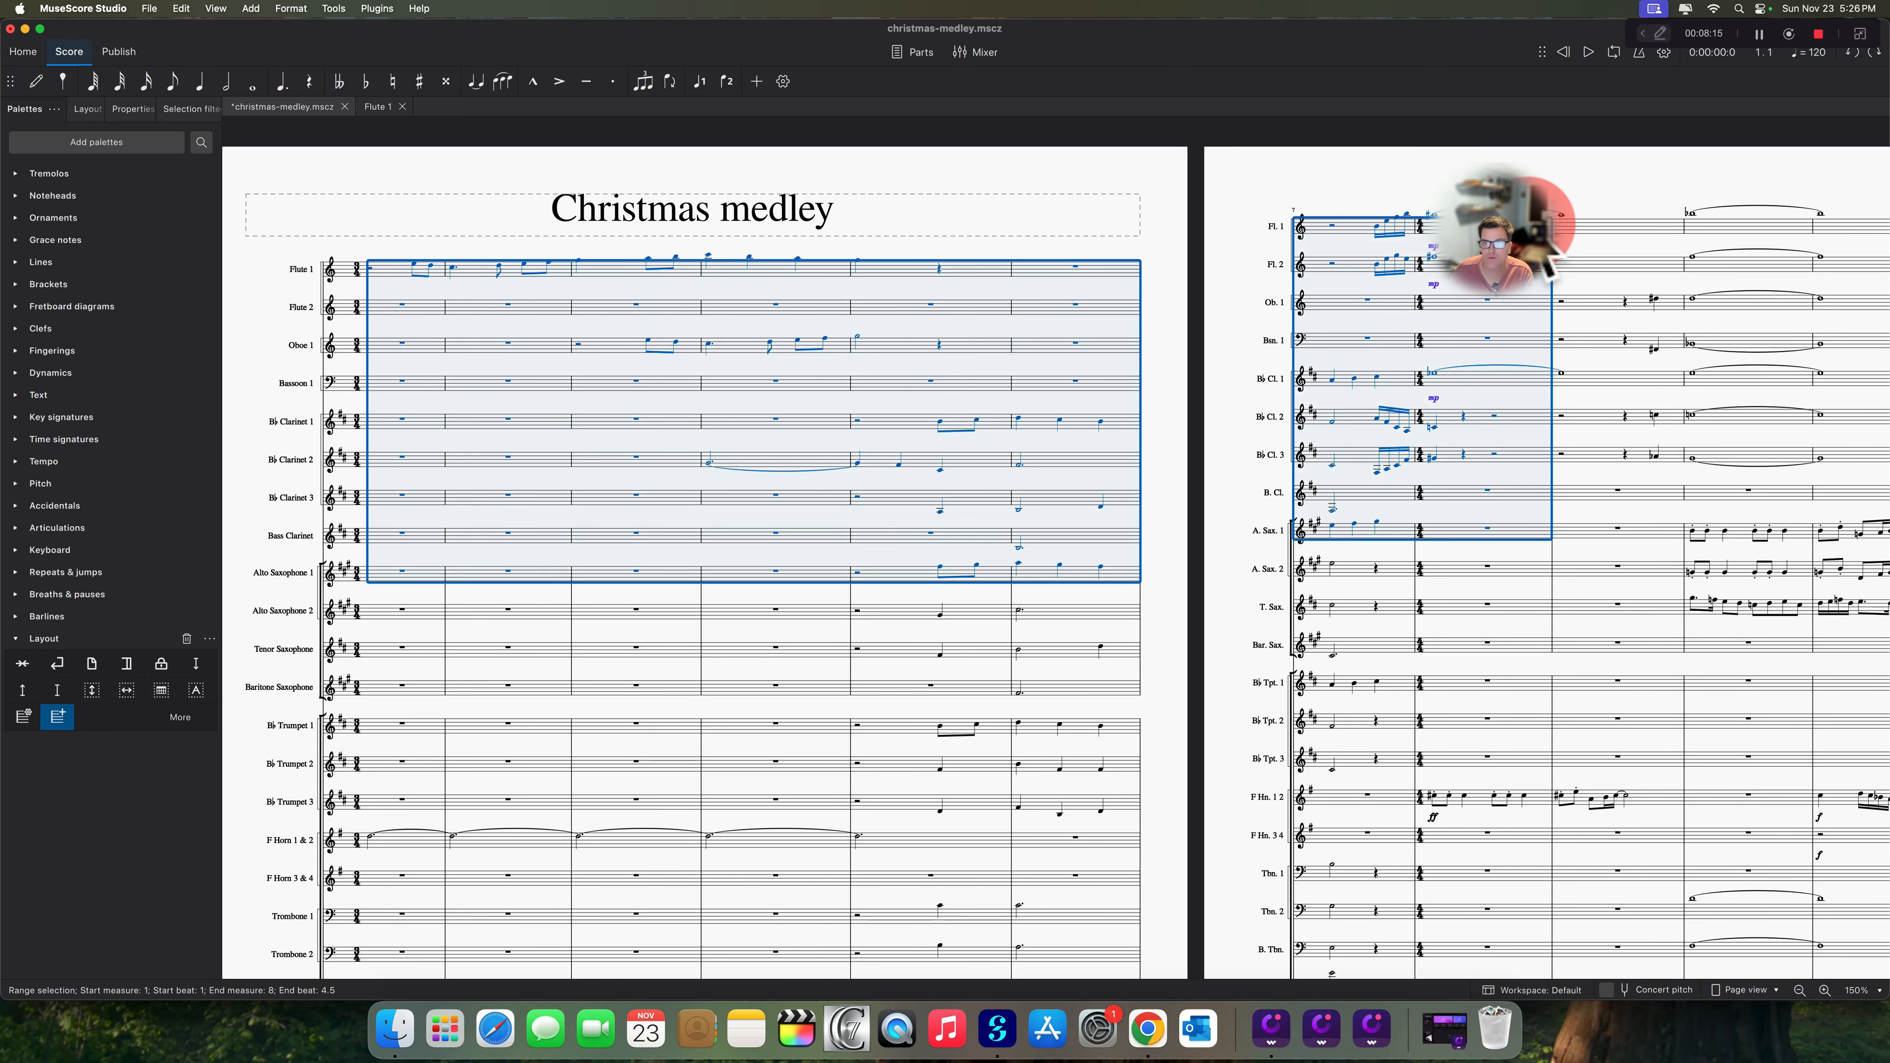
key("shift+Down")
key("shift+Down")
key("shift+Down")
key("shift+Down")
key("shift+Down")
key("shift+Down")
key("shift+Down")
key("shift+Down")
key("shift+Down")
key("shift+Down")
key("shift+Down")
key("shift+Down")
key("shift+Down")
key("shift+Down")
key("shift+Down")
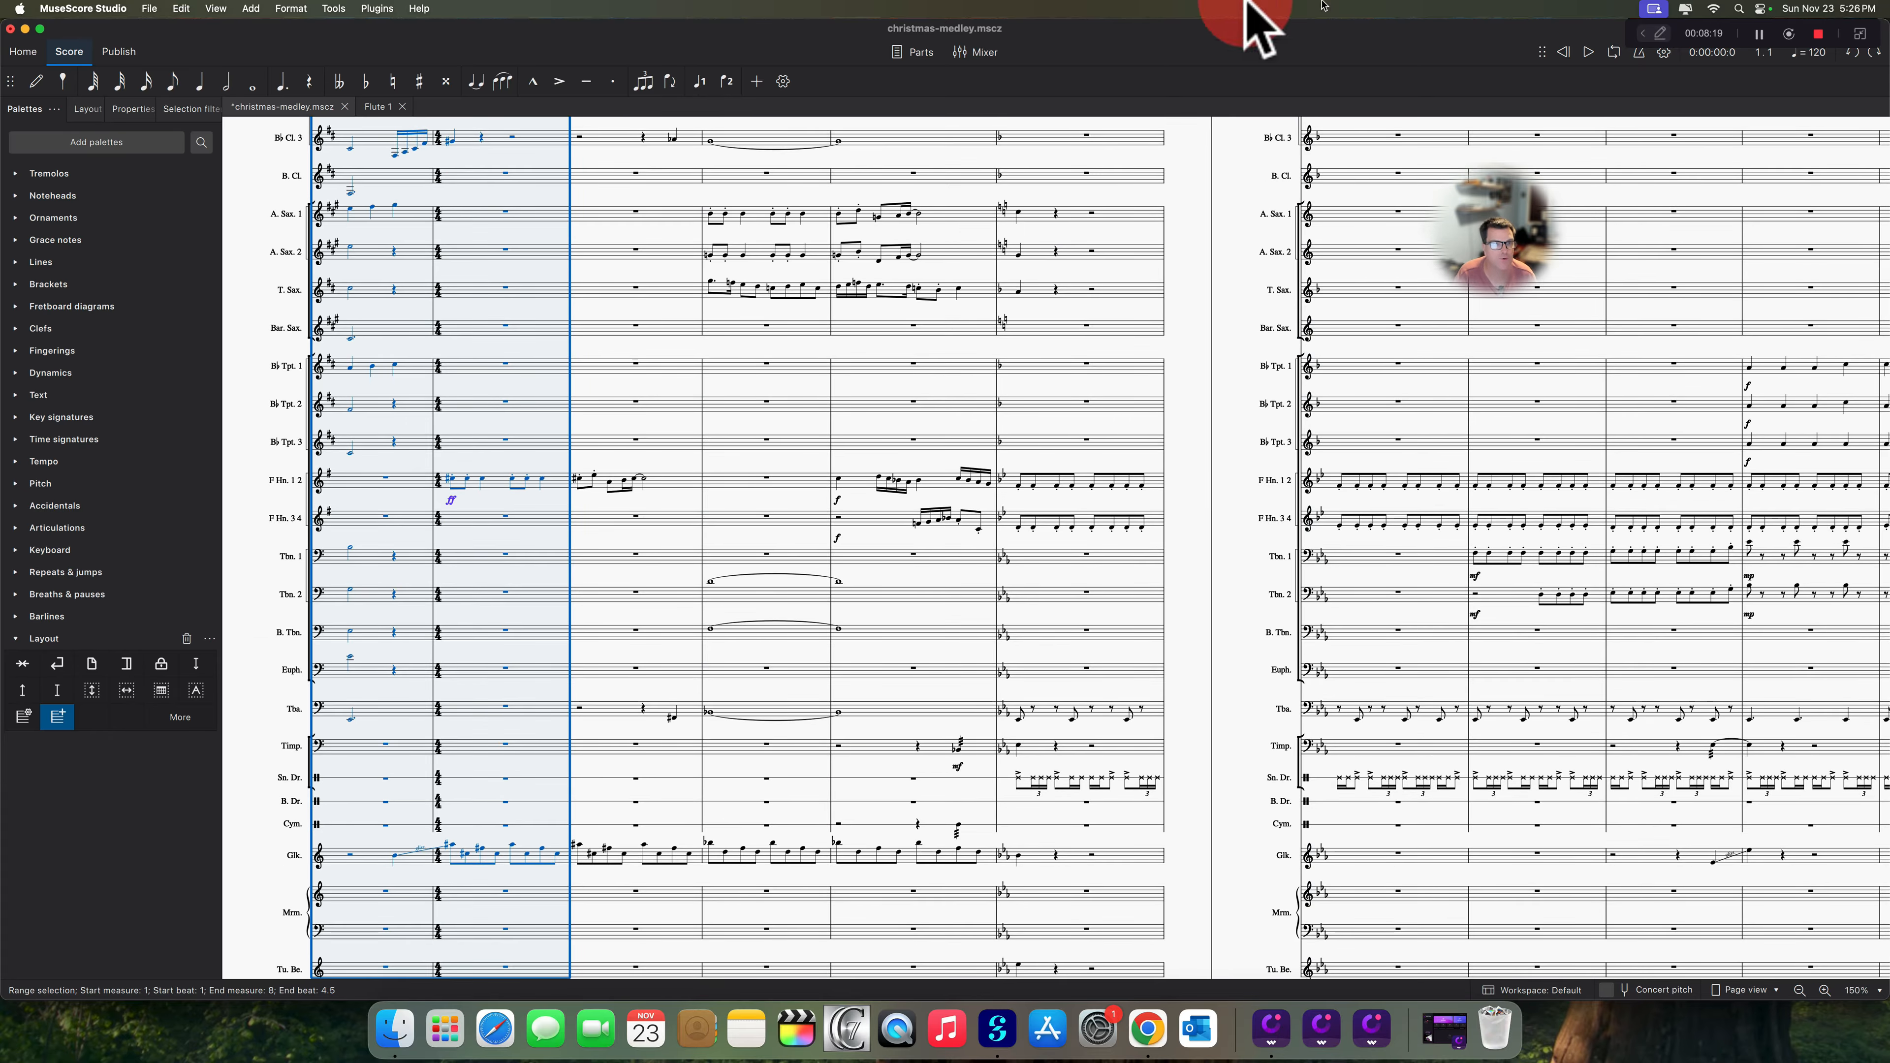
- Lock the layout of the selected measures 1 through 8 with 2 measures per system, and inspect the resulting pages
left_click(291, 9)
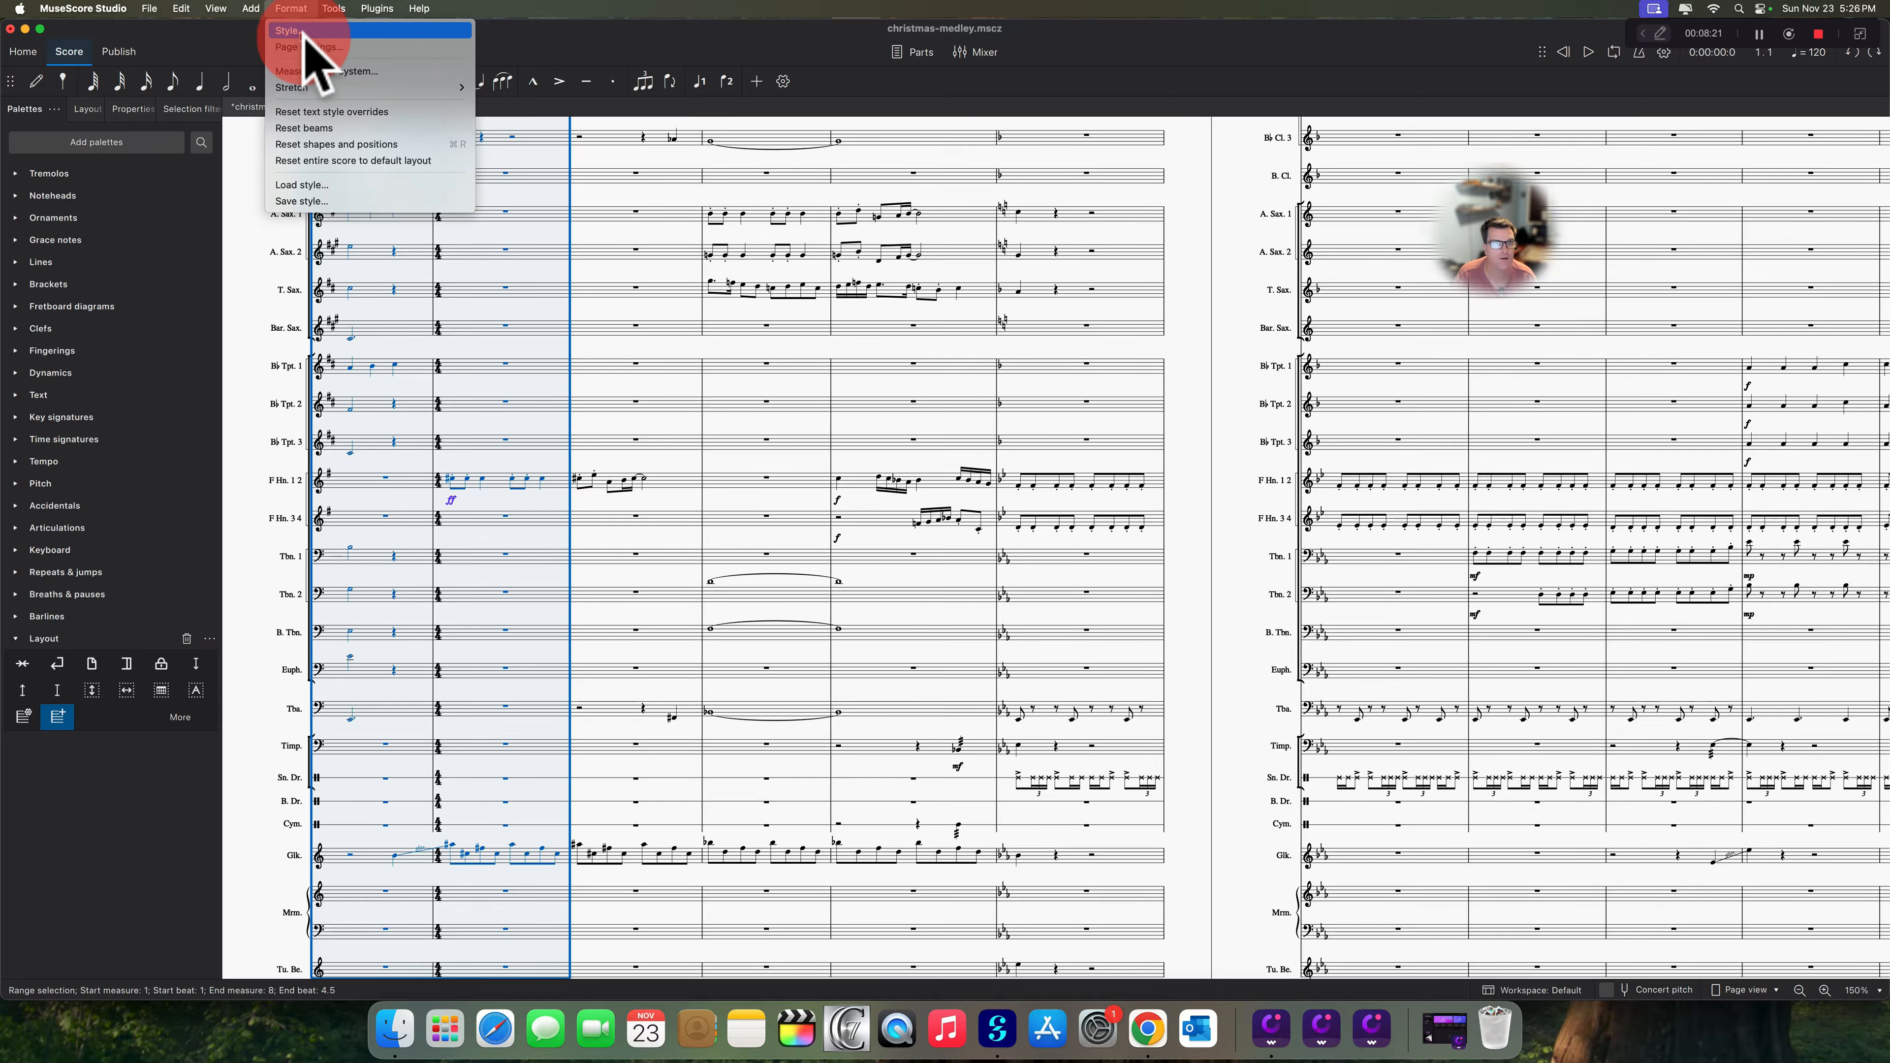
left_click(327, 87)
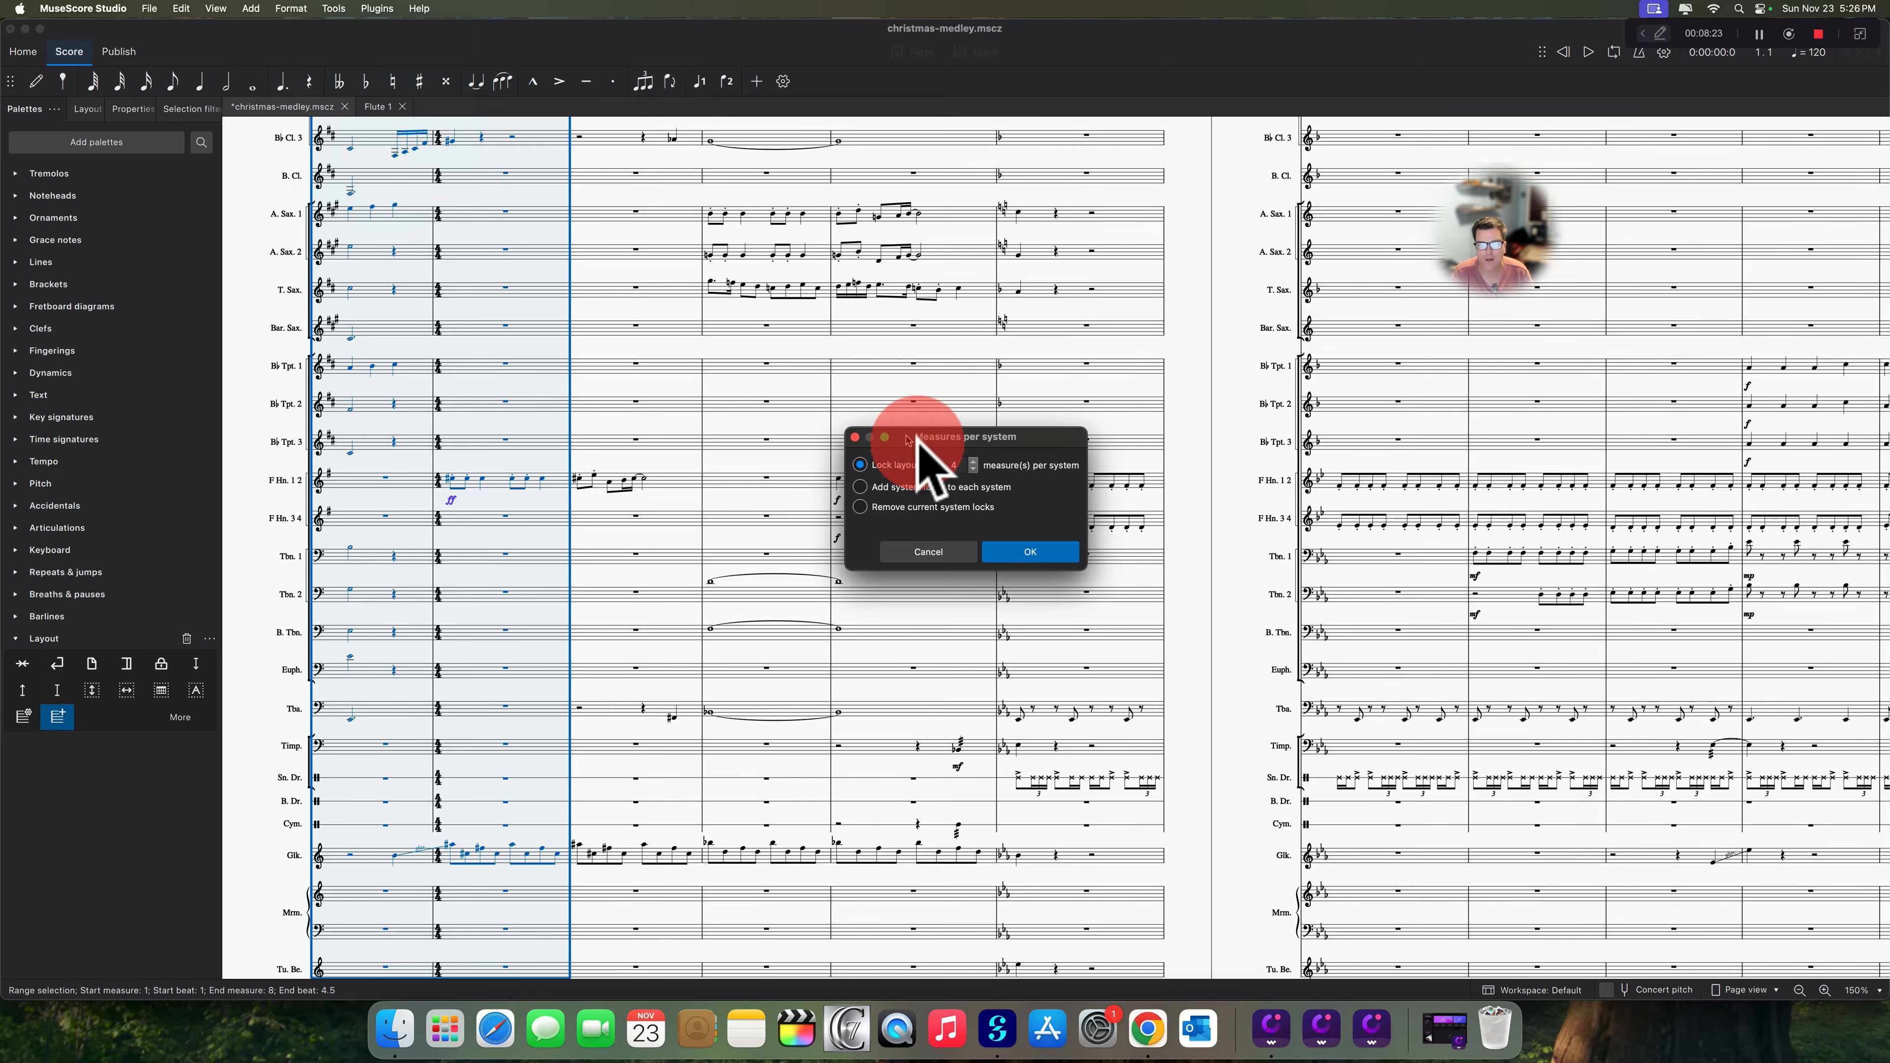
left_click(975, 467)
left_click(974, 466)
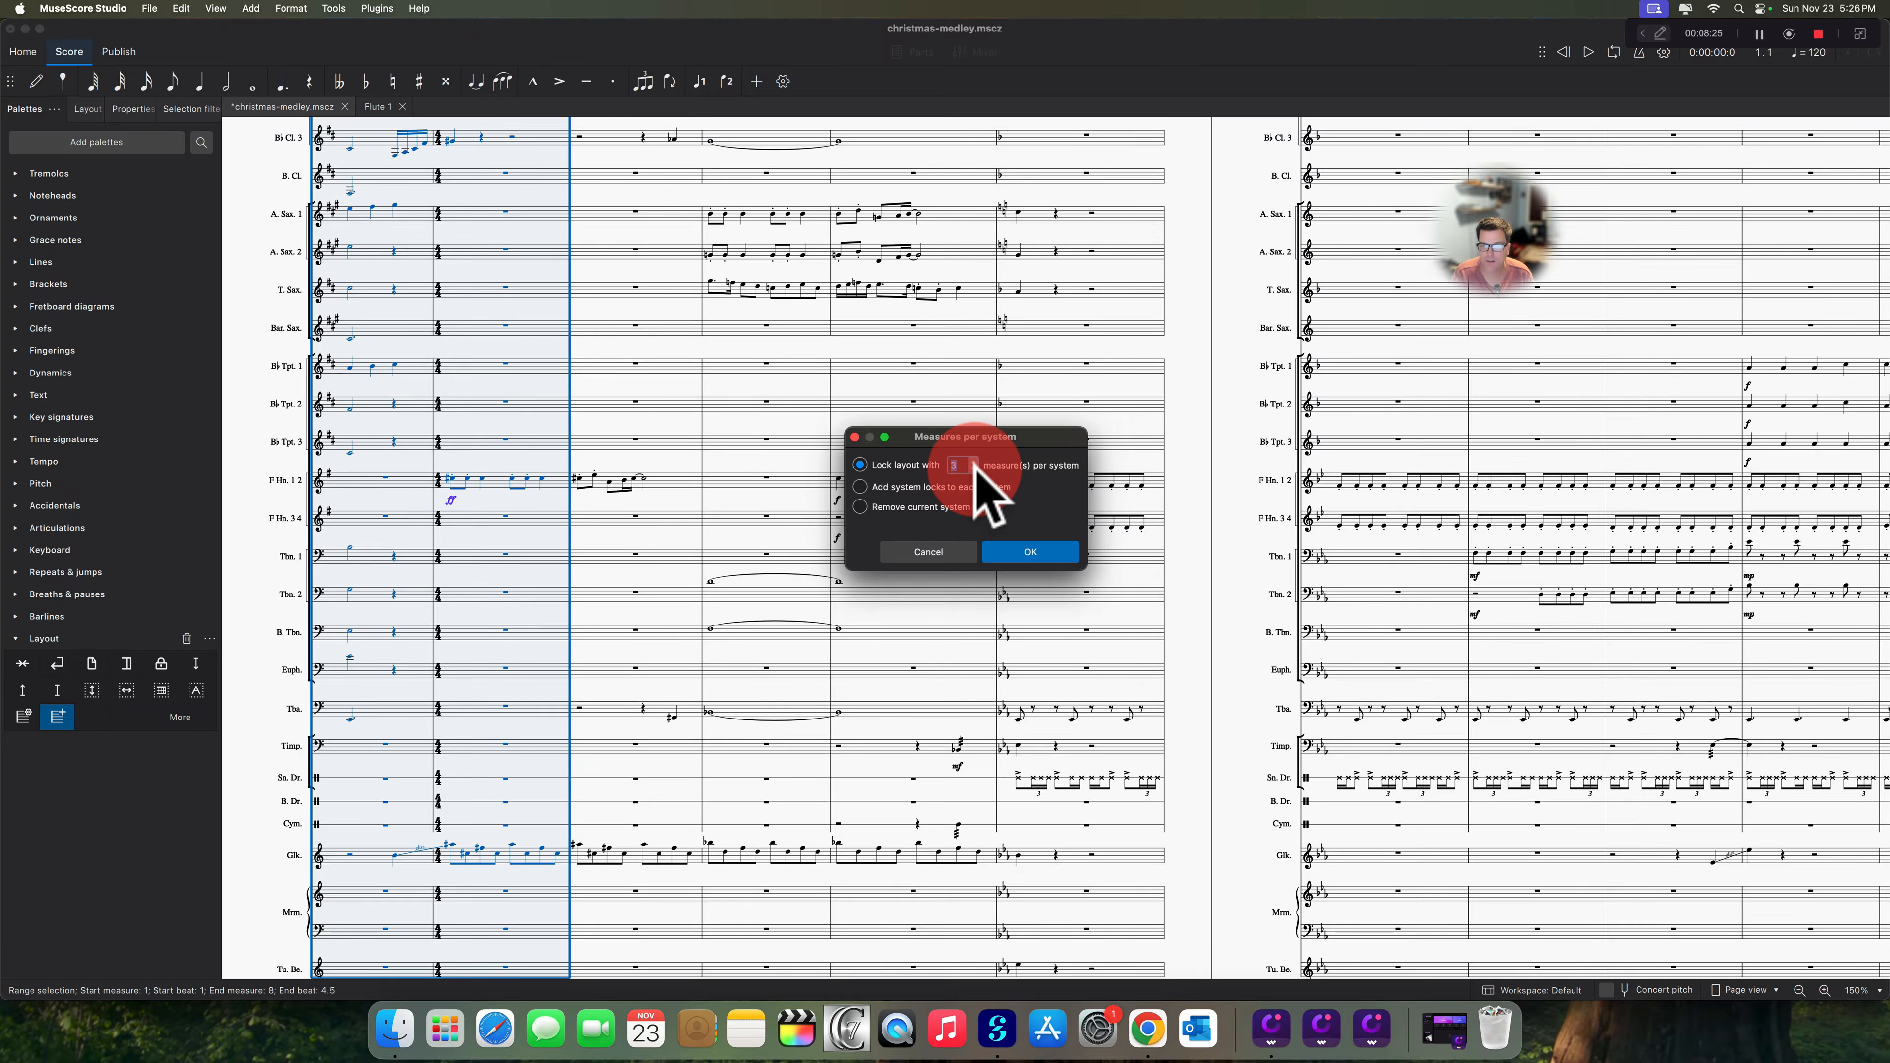
left_click(1021, 557)
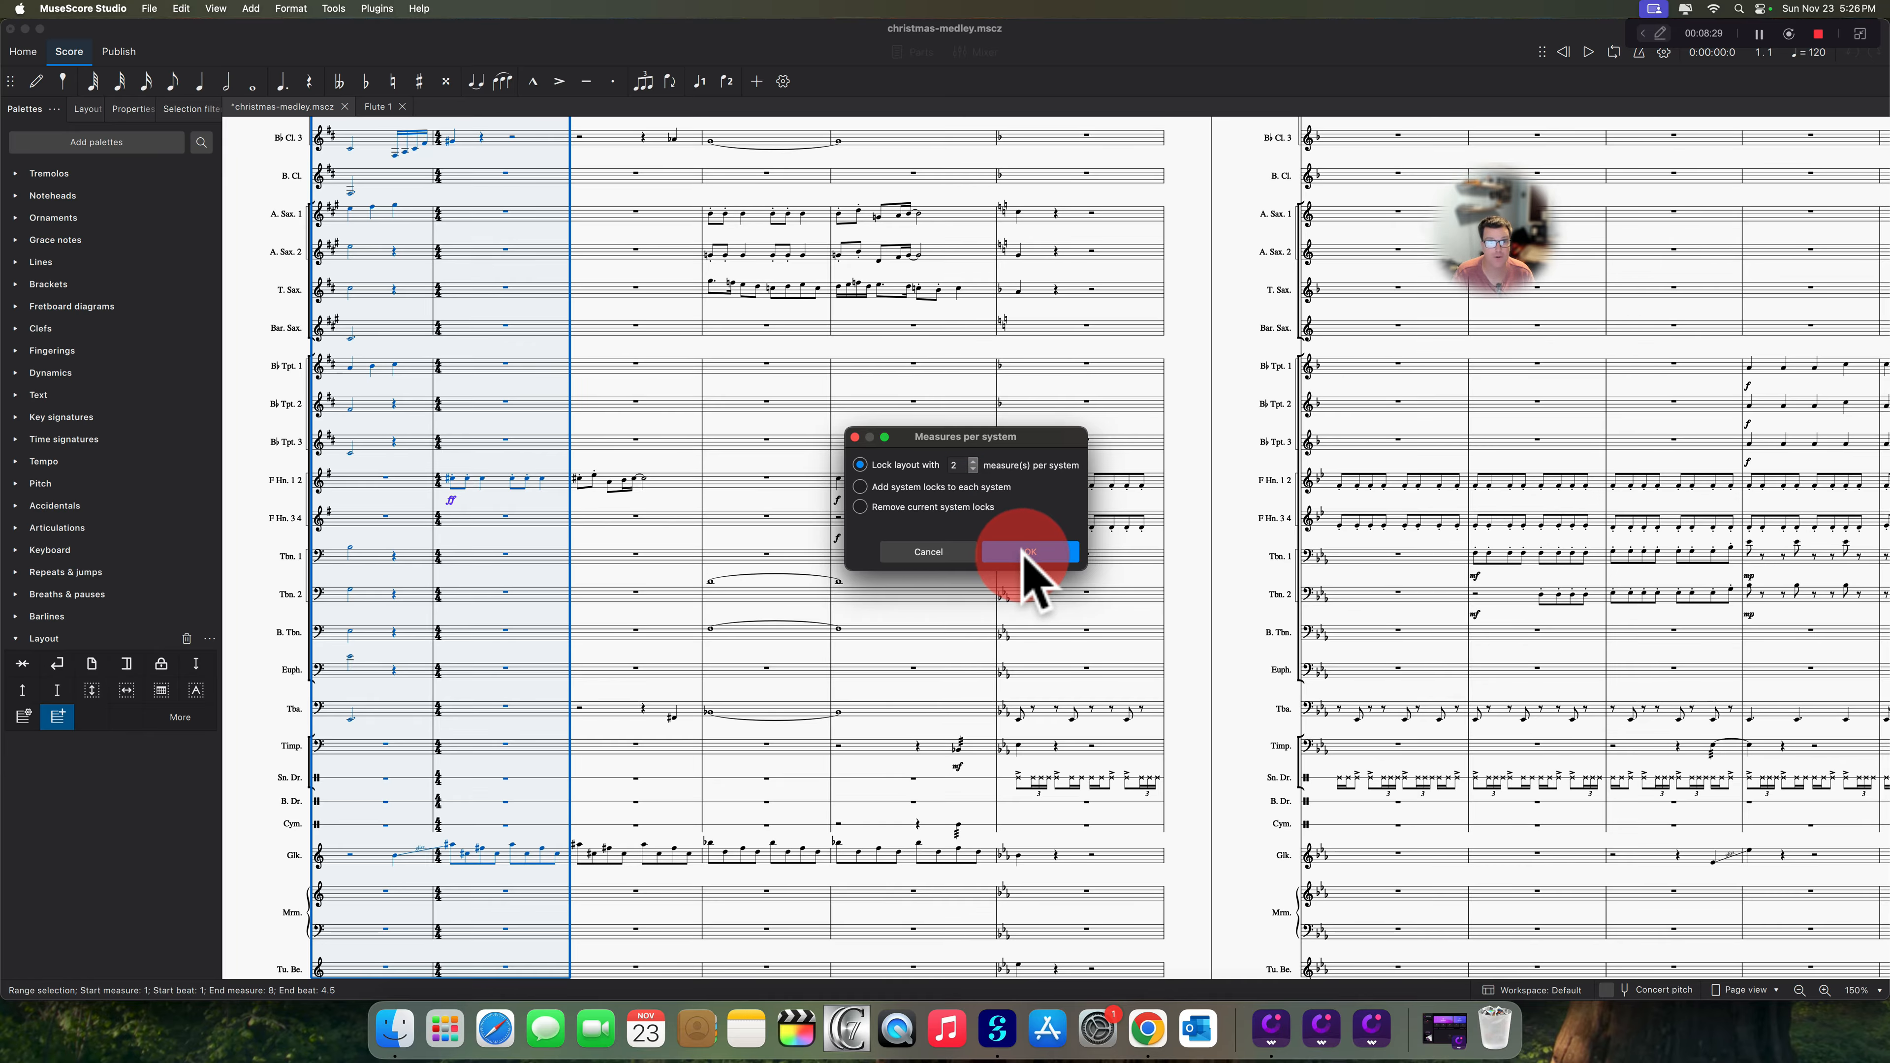
left_click(1025, 555)
scroll(918, 566, "up", 6)
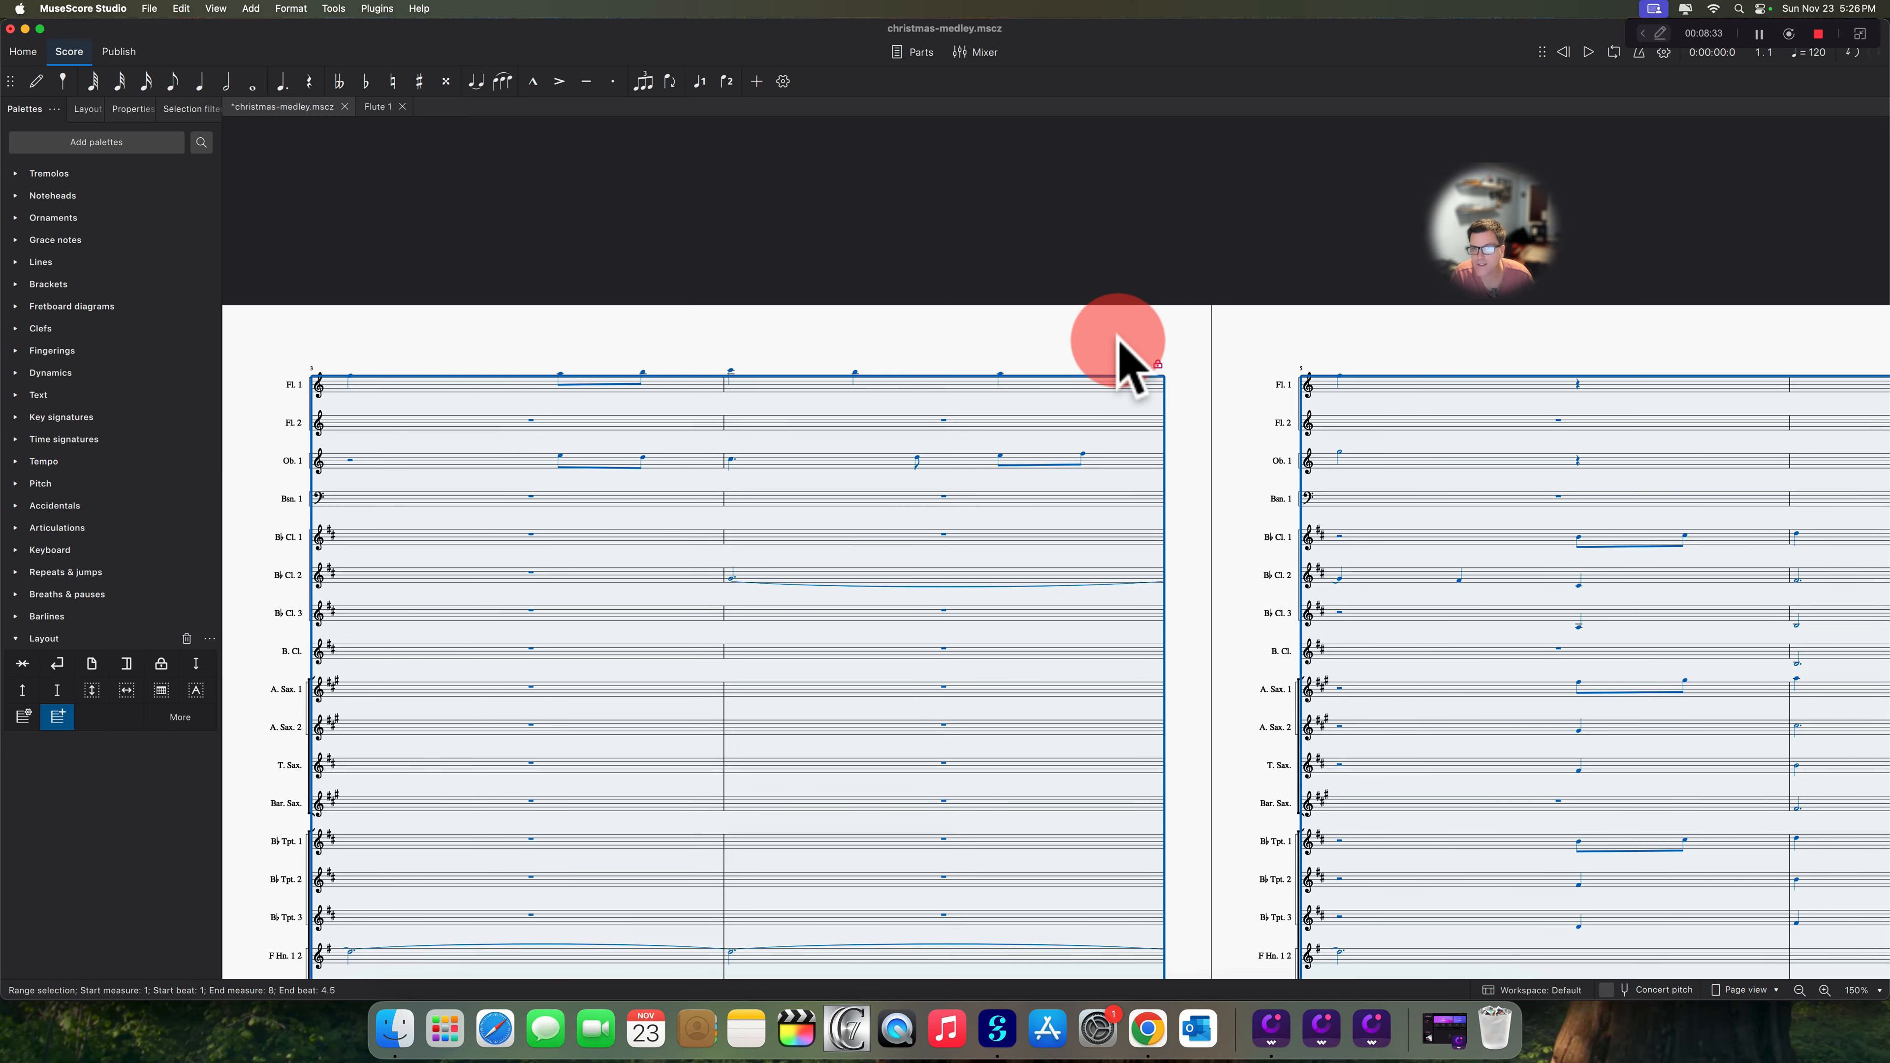
left_click_drag(1028, 352, 392, 304)
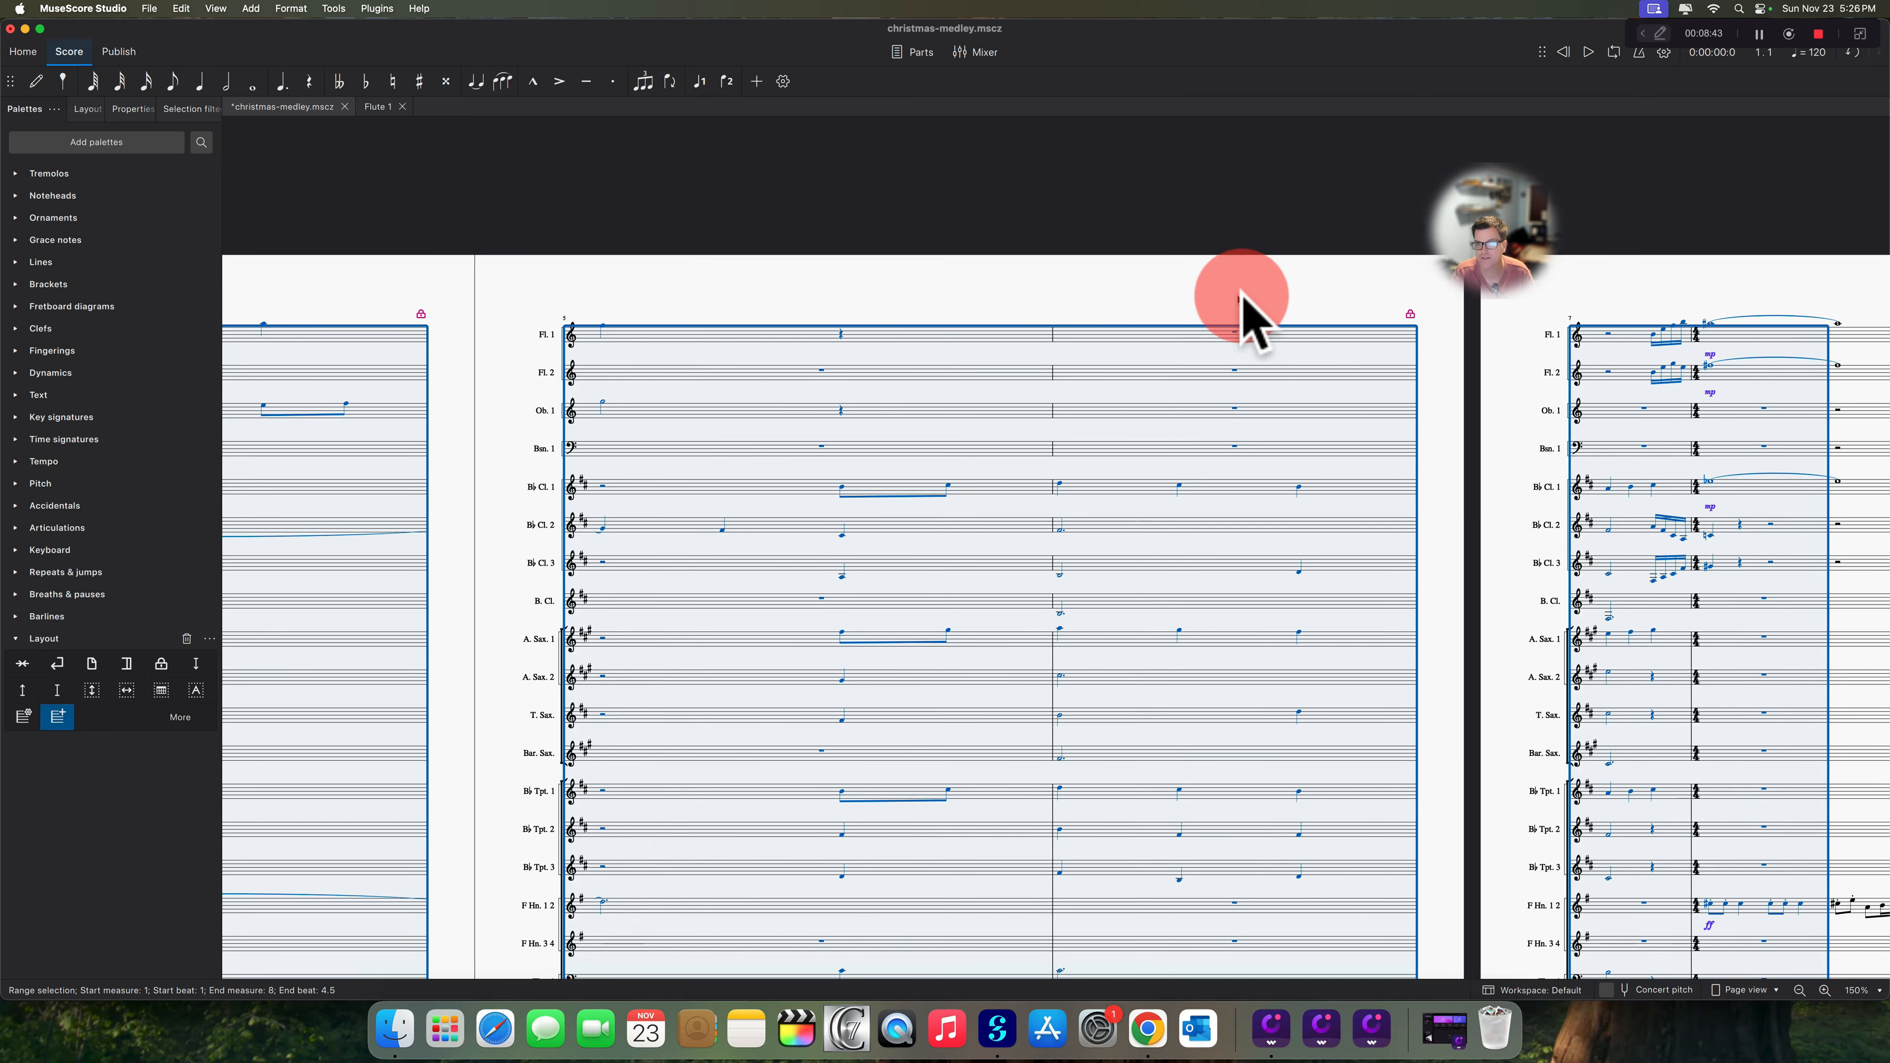
left_click_drag(1559, 272, 543, 378)
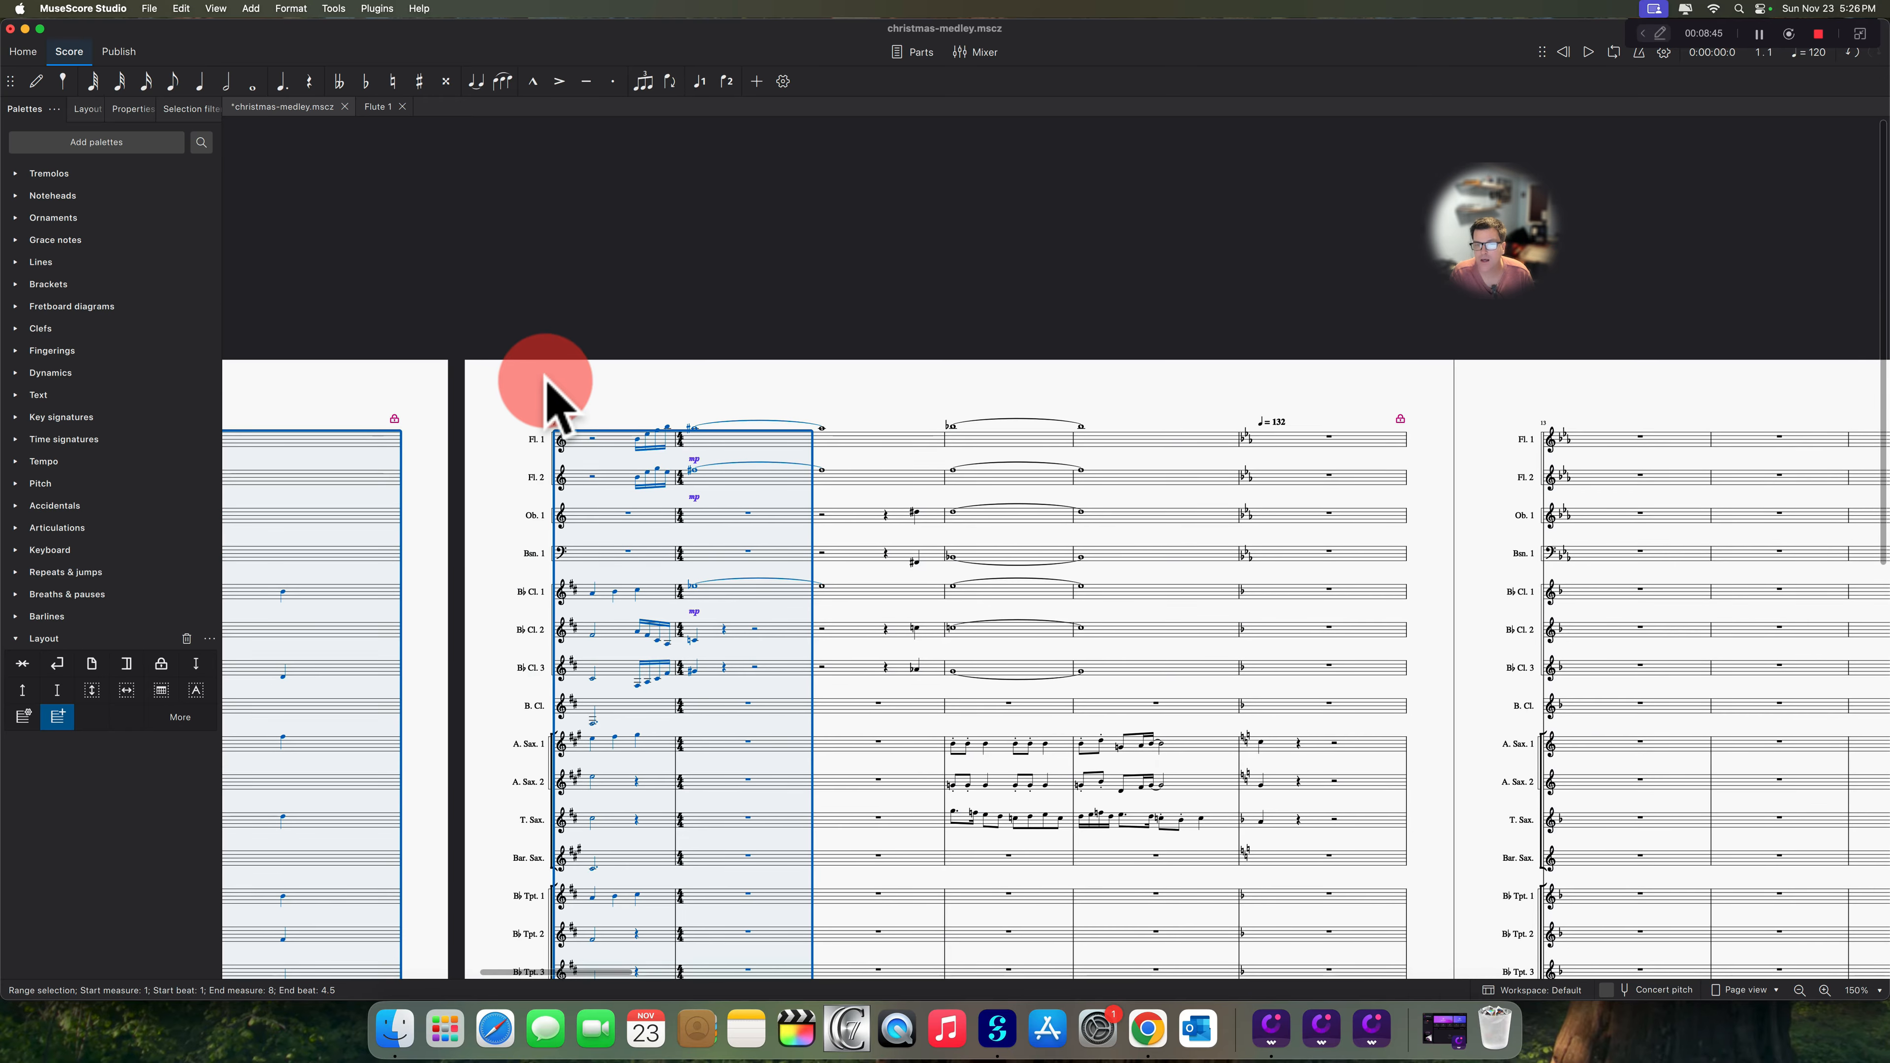
left_click_drag(870, 316, 1550, 246)
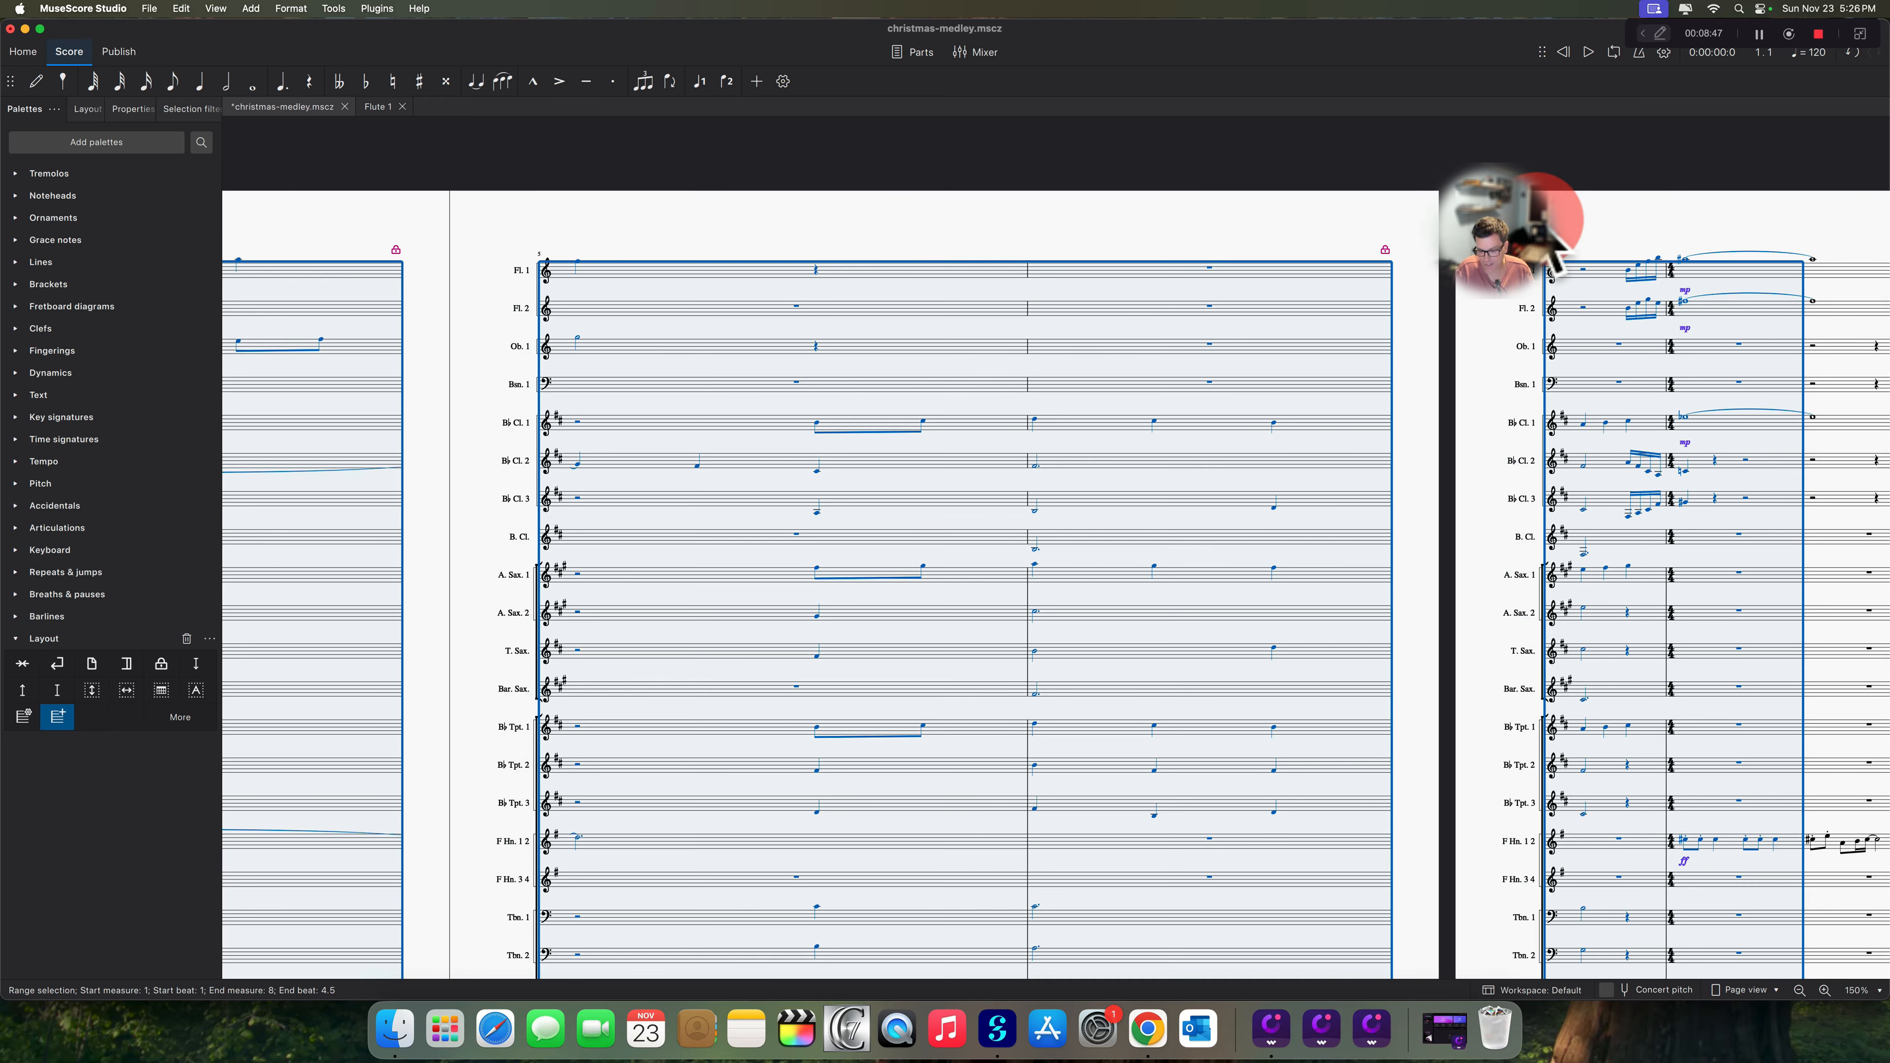
- Undo the 2-measures-per-system lock and the layout changes made just before it
key("super+z")
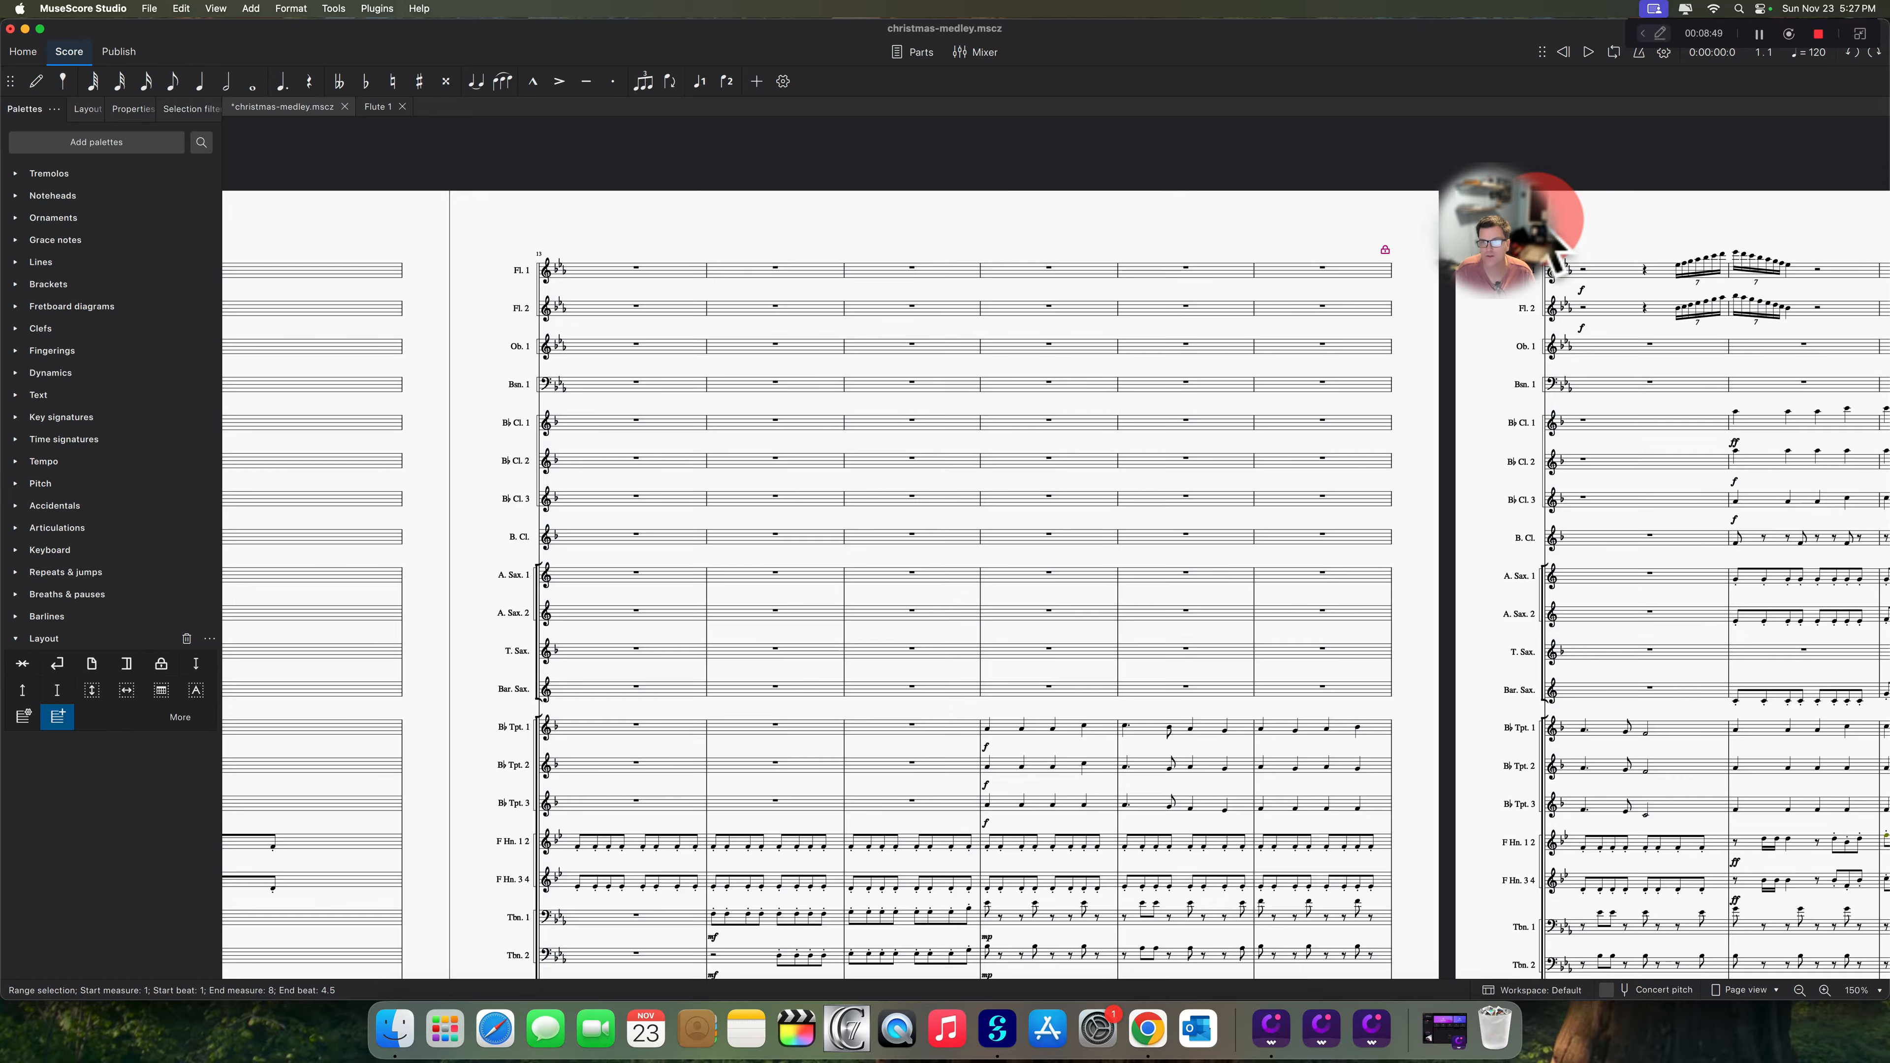
key("super+z")
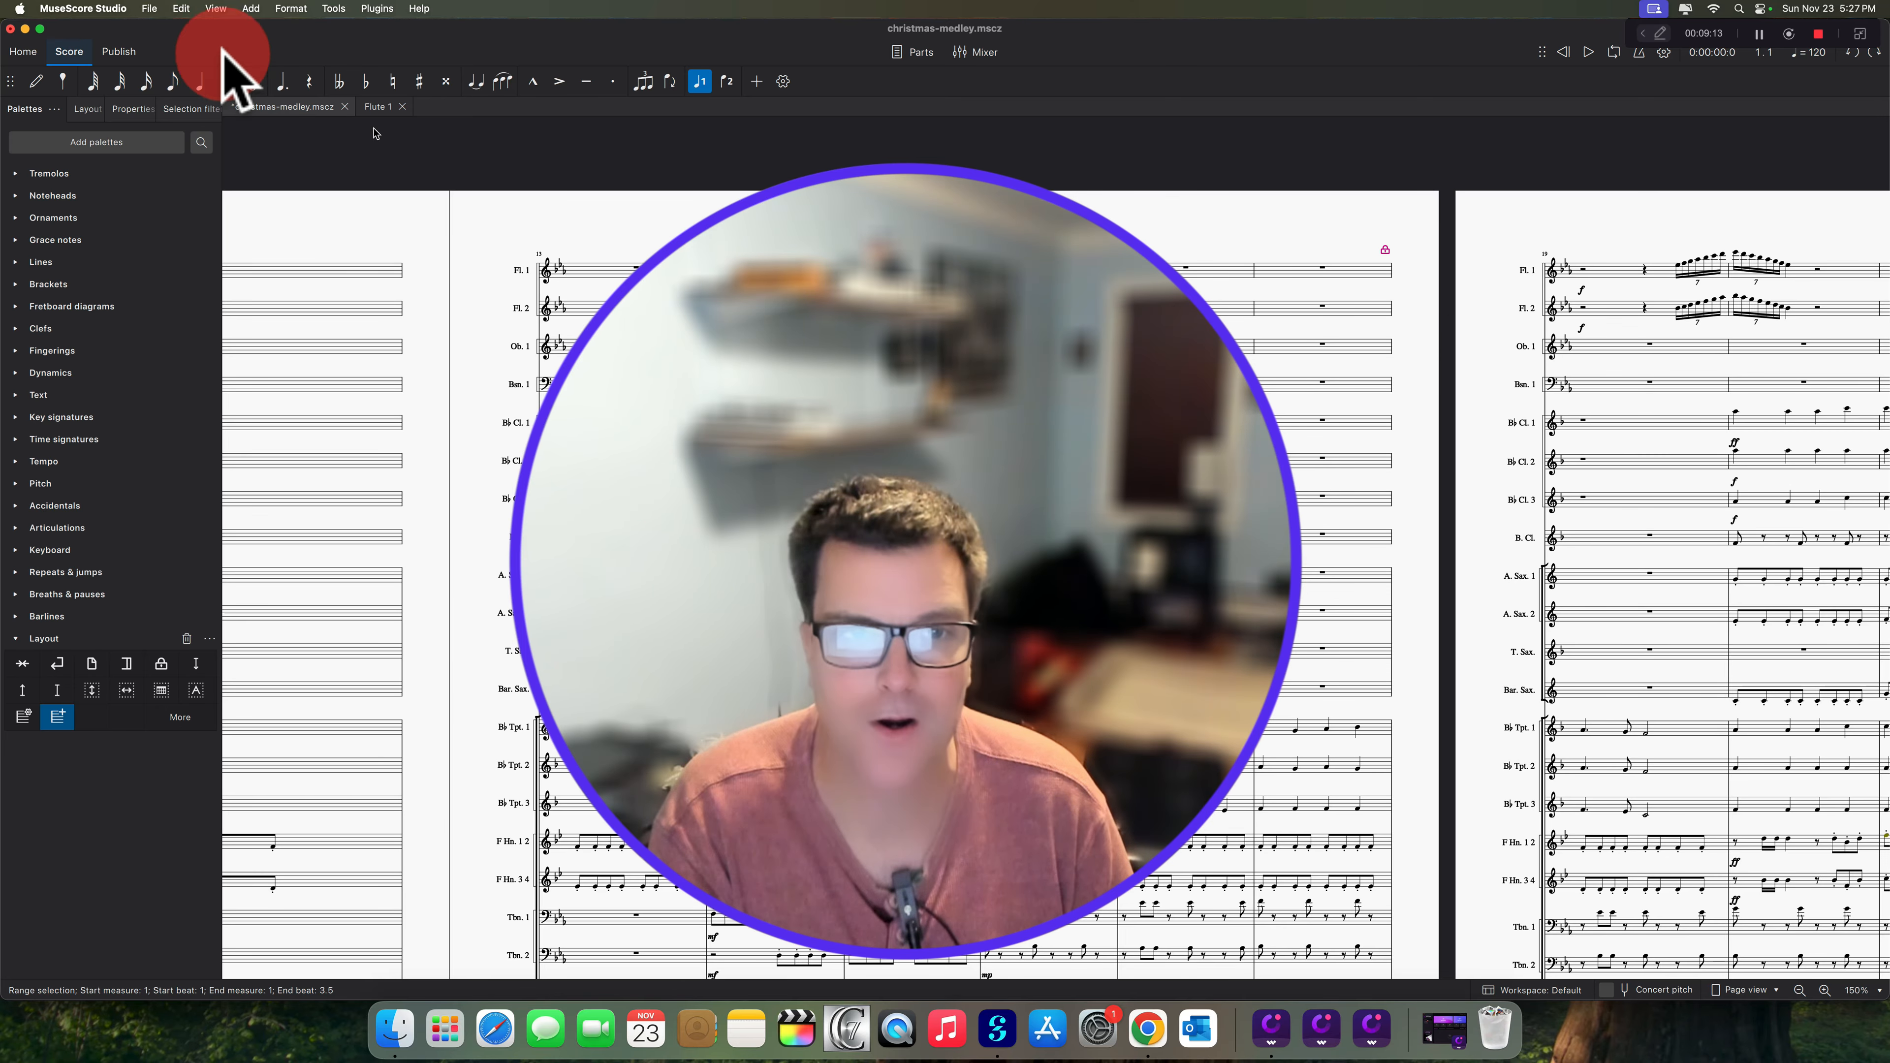
scroll(551, 234, "left", 1)
left_click_drag(551, 235, 1666, 212)
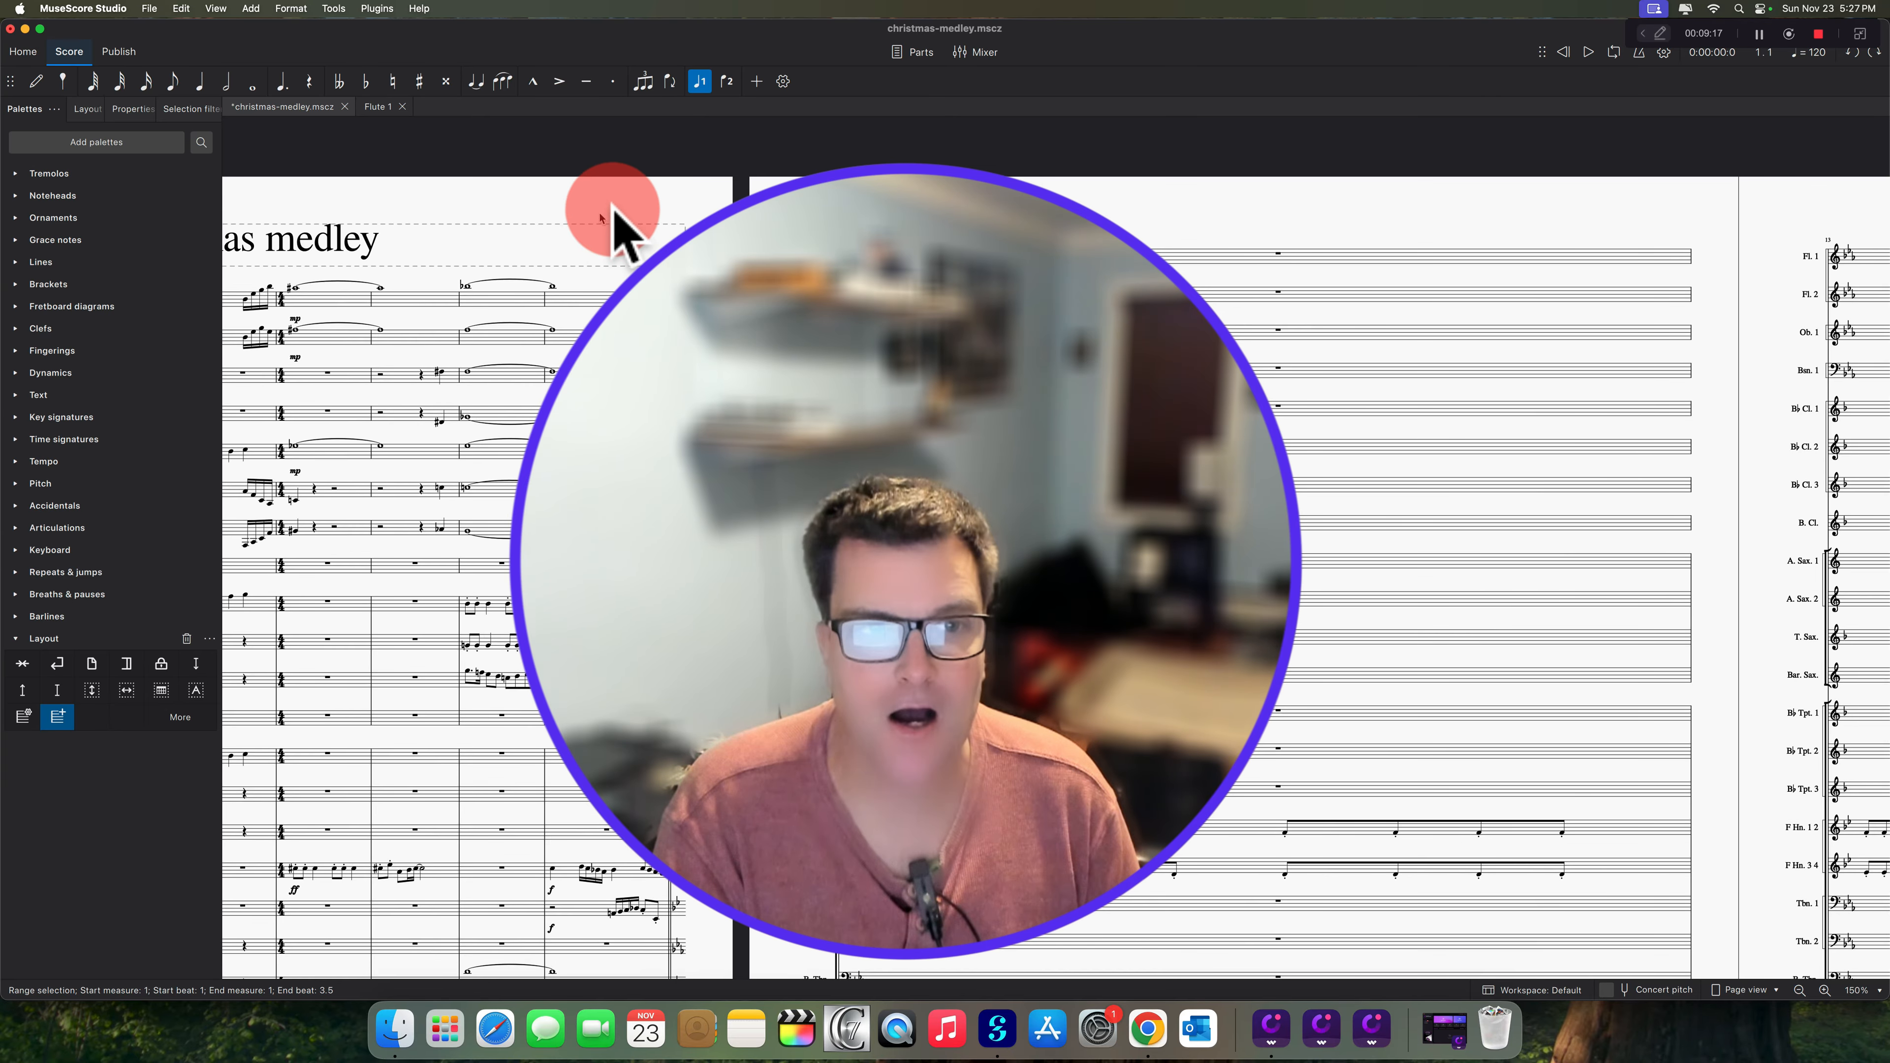
key("super+z")
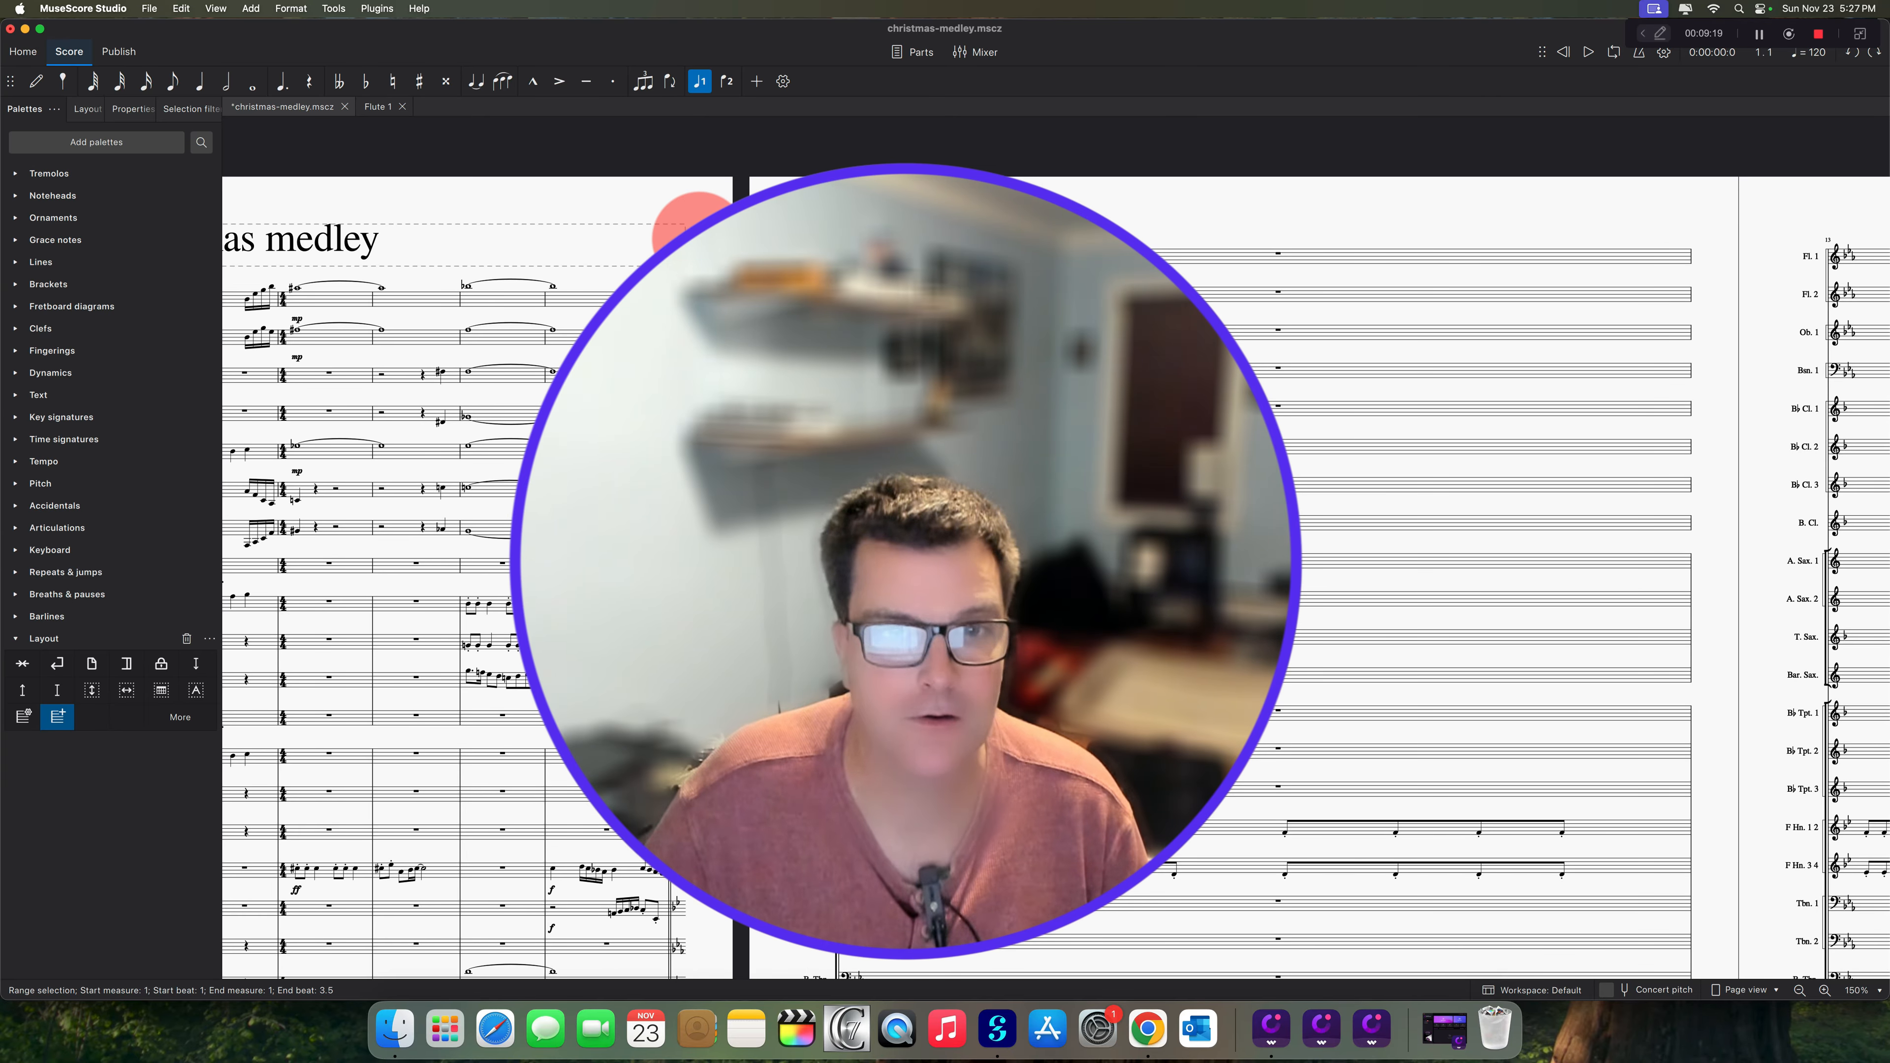
- Widen measure 1 in the full score by increasing its layout stretch several increments
key("shift+]")
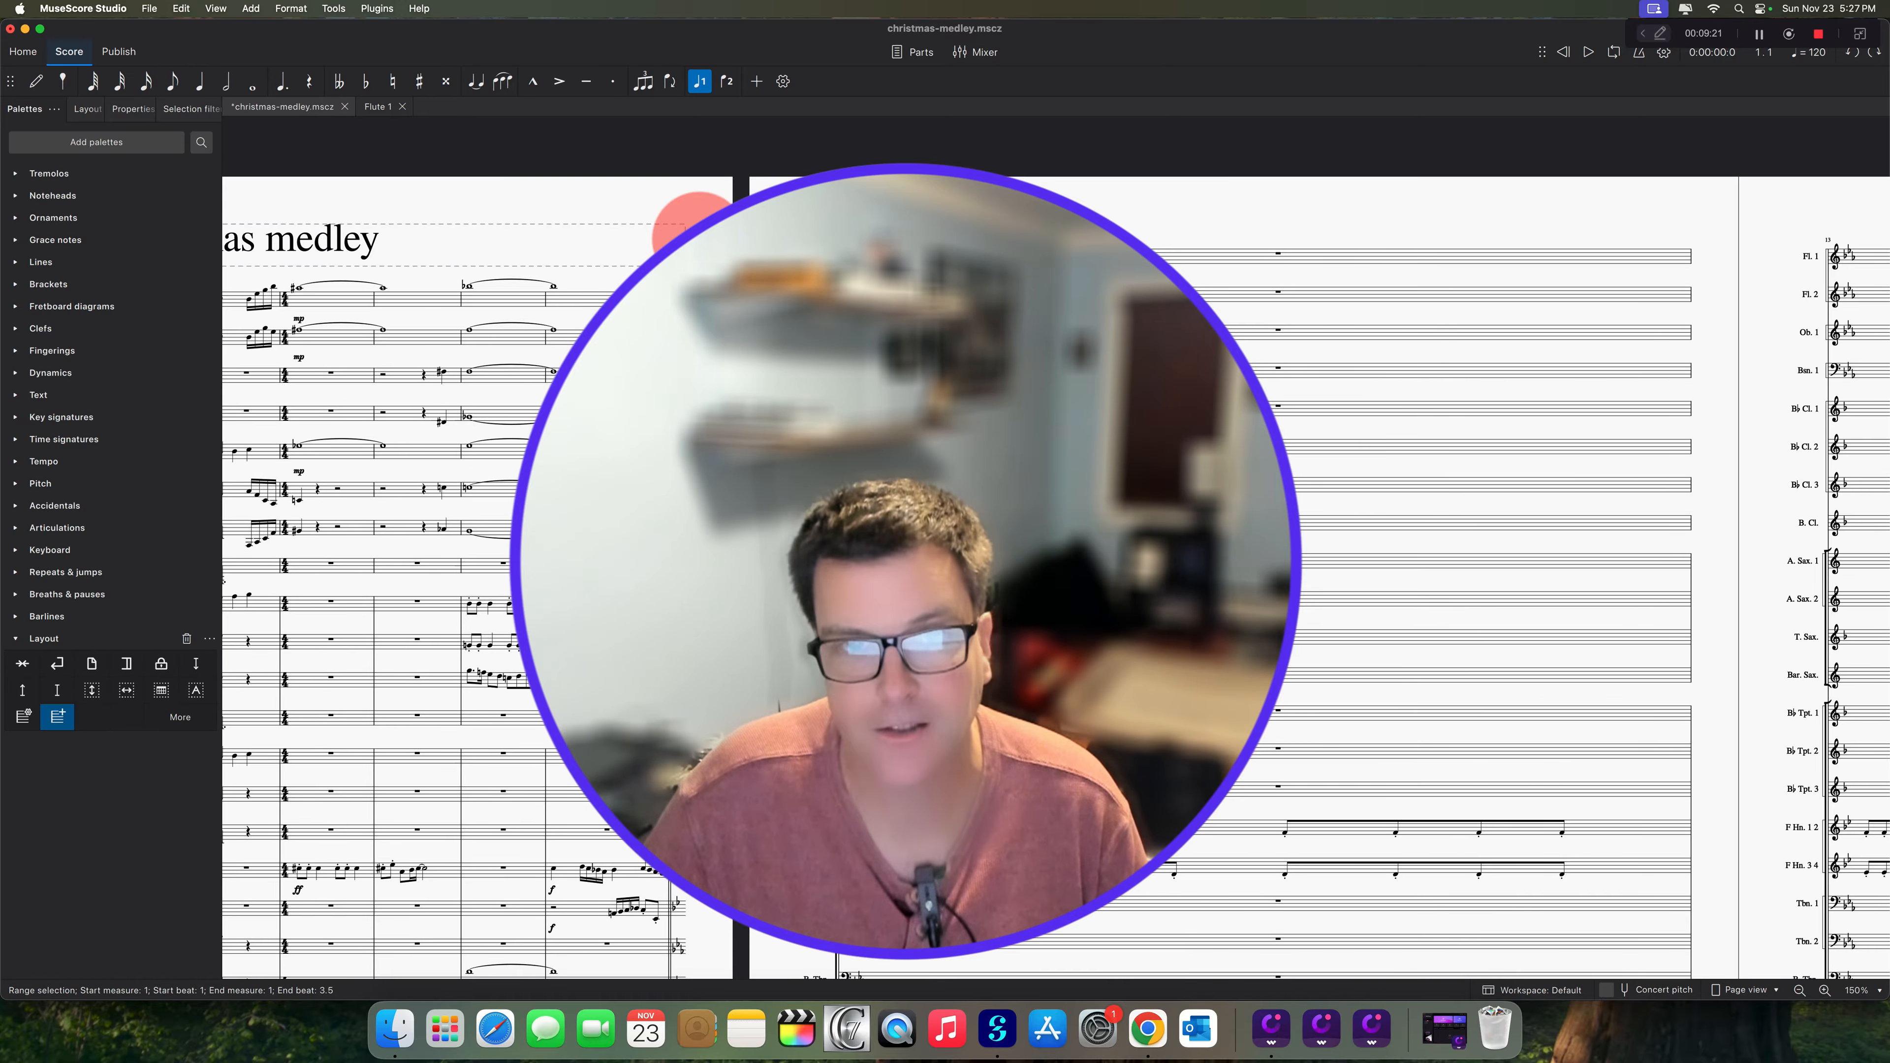
key("shift+]")
key("shift+]")
key("shift+]")
key("shift+]")
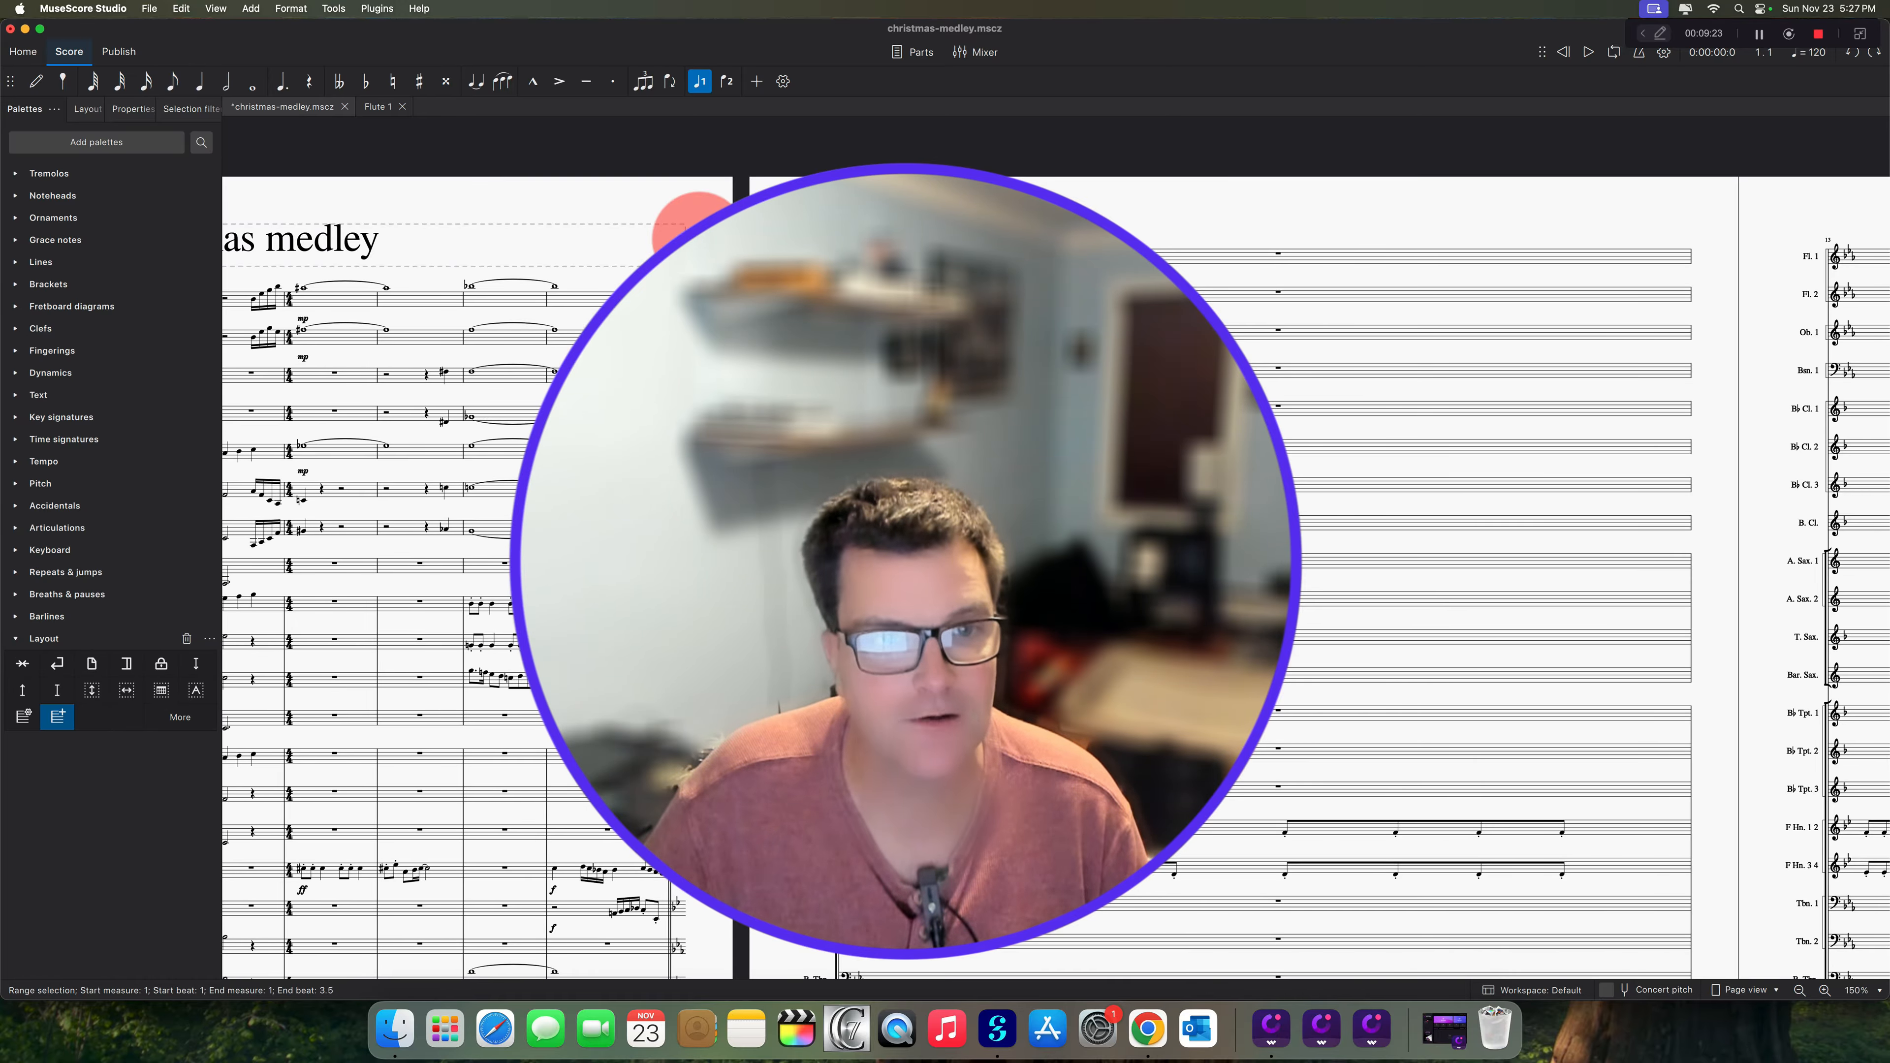
left_click_drag(411, 125, 1079, 221)
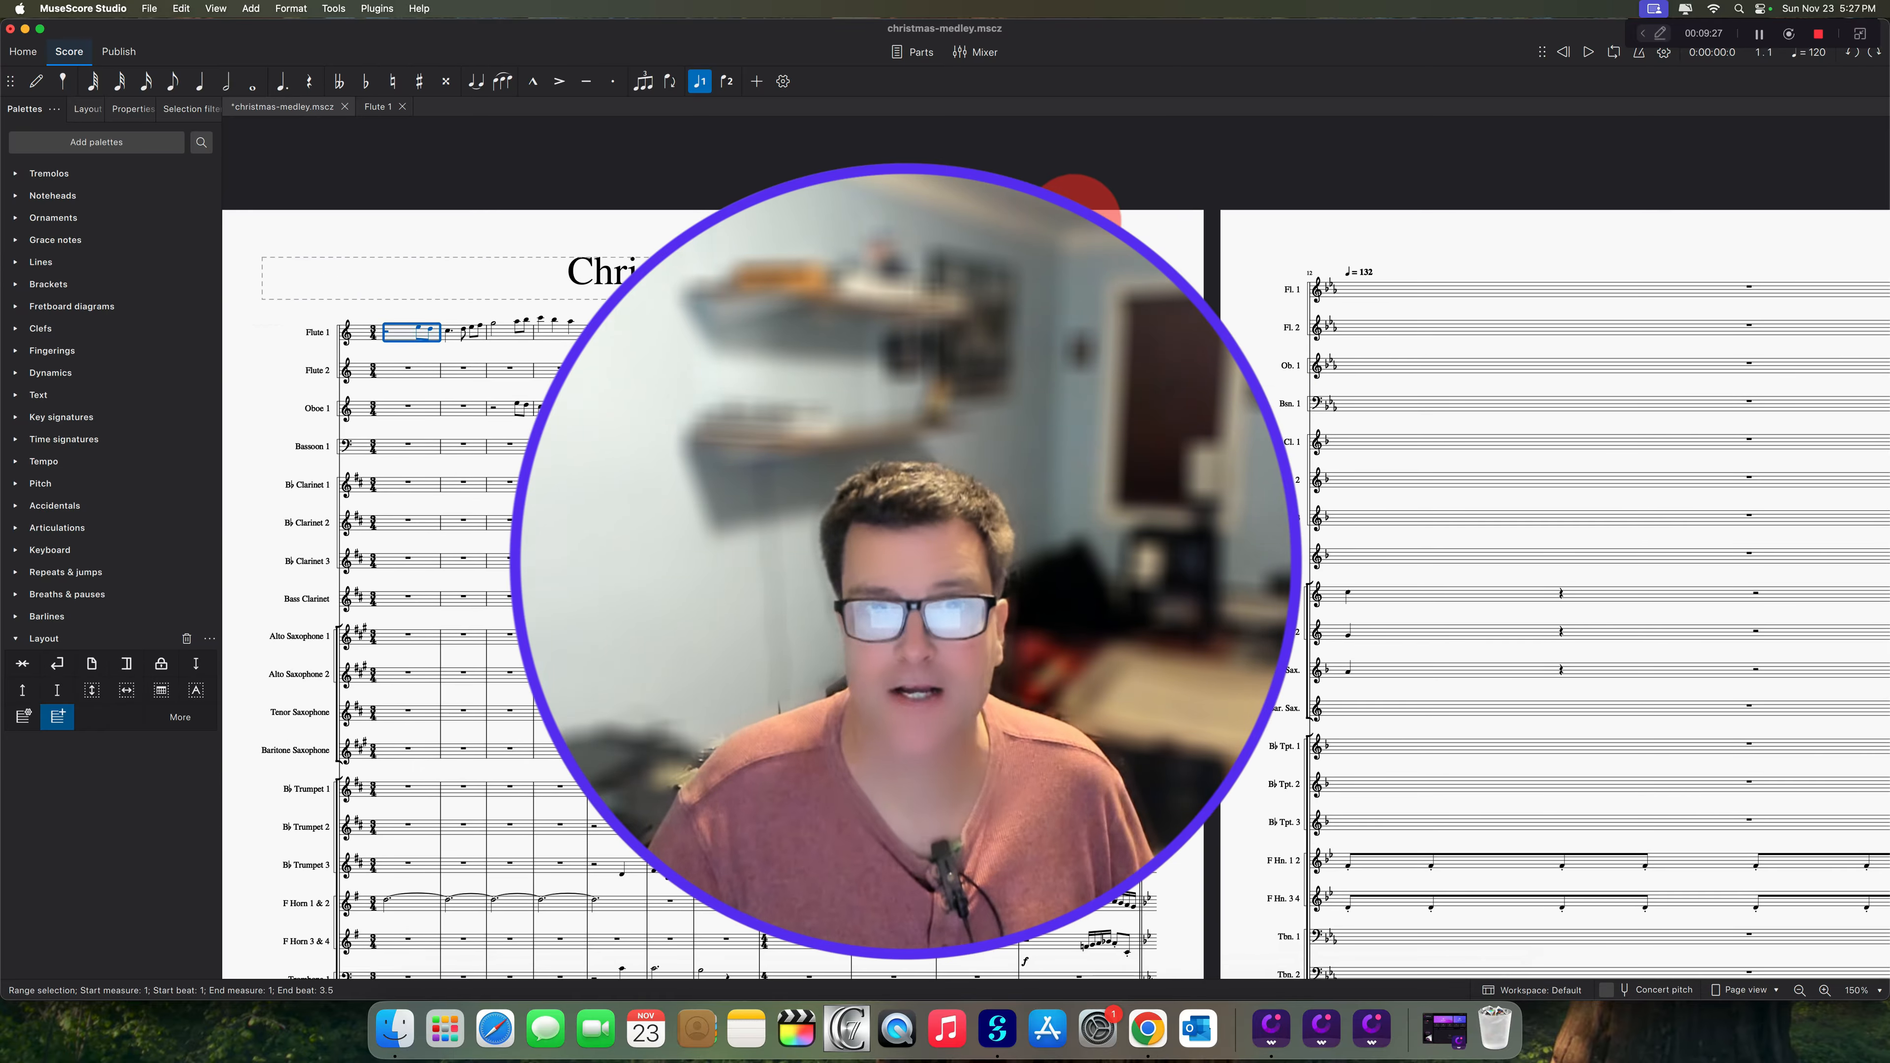